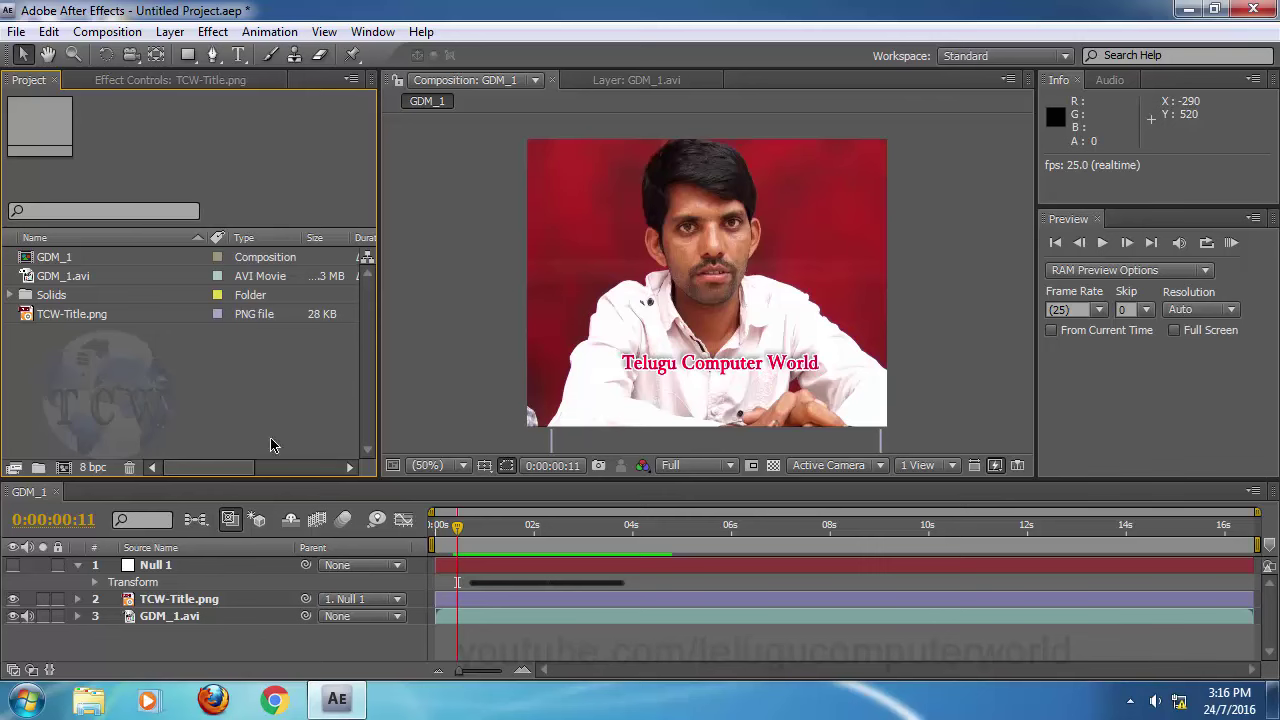
- Scrub GDM_1 to review the title over the footage, settle near 0:00:05:10, and select GDM_1 in the Project panel
{"action": "mouse_move", "coordinate": [460, 527]}
{"action": "left_mouse_down"}
{"action": "mouse_move", "coordinate": [838, 560]}
{"action": "mouse_move", "coordinate": [605, 552]}
{"action": "mouse_move", "coordinate": [780, 545]}
{"action": "left_mouse_up"}
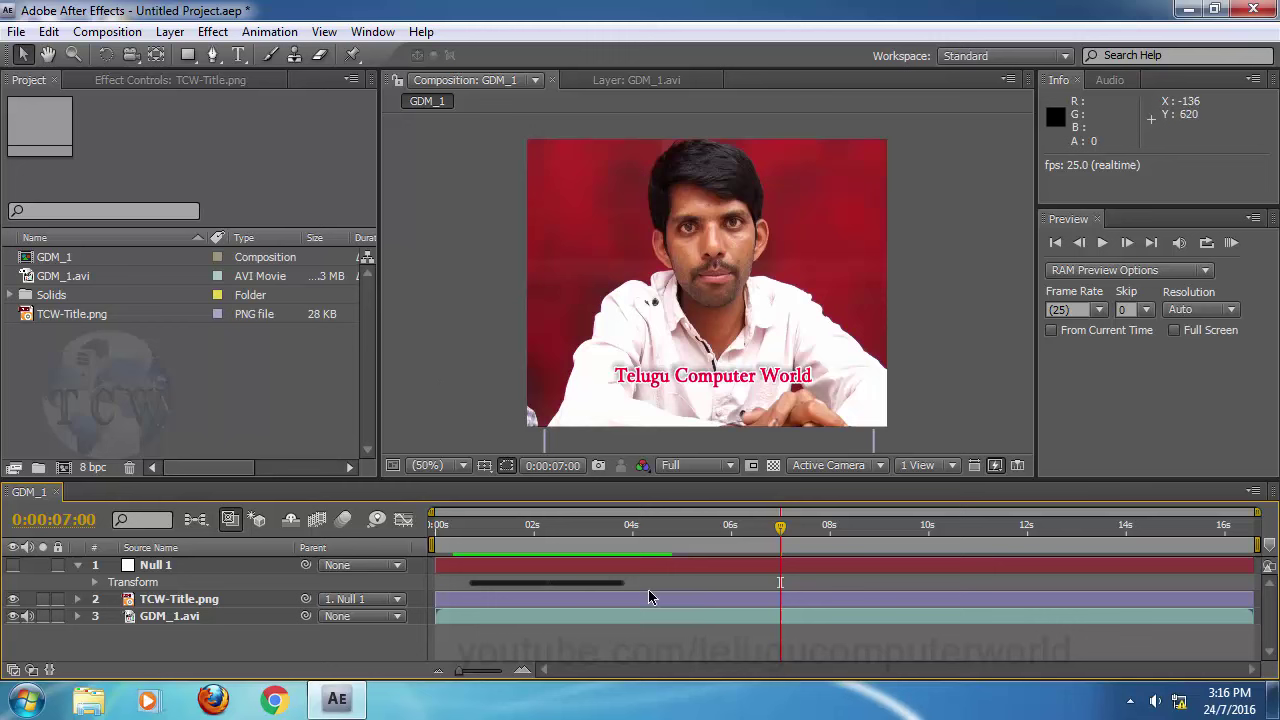
{"action": "left_click_drag", "start_coordinate": [705, 550], "coordinate": [459, 555]}
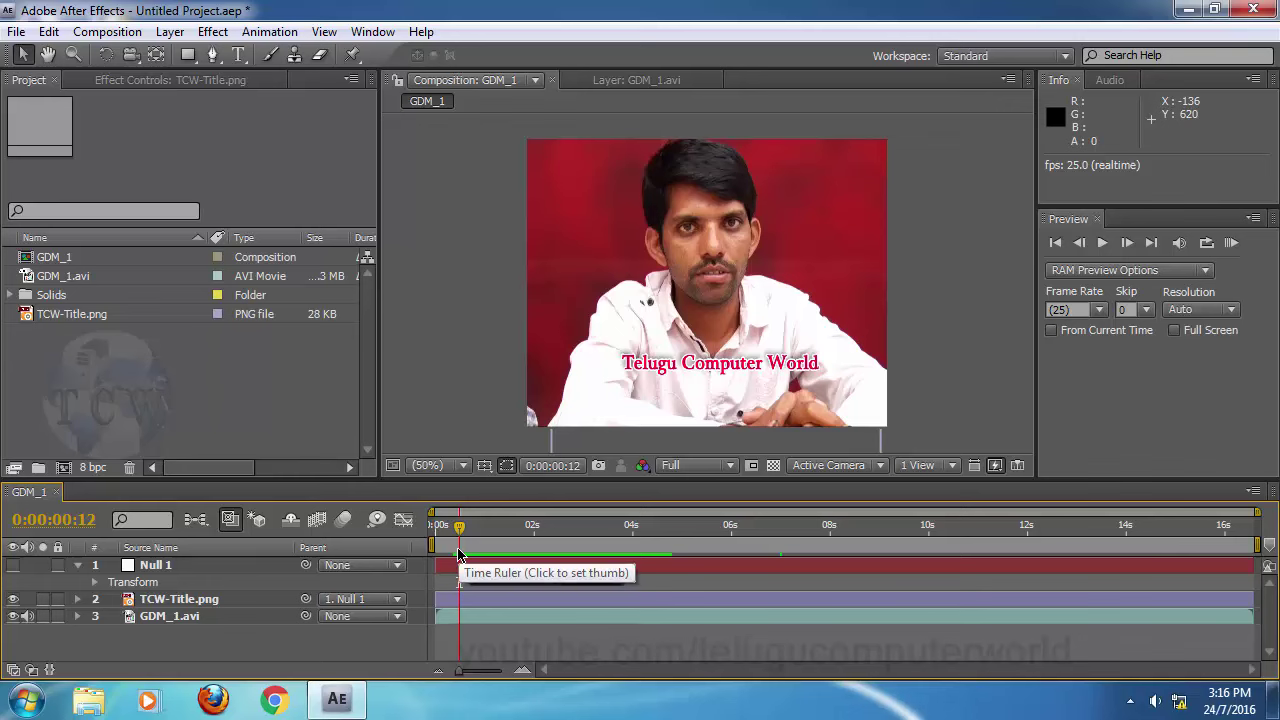
{"action": "left_click", "coordinate": [701, 527]}
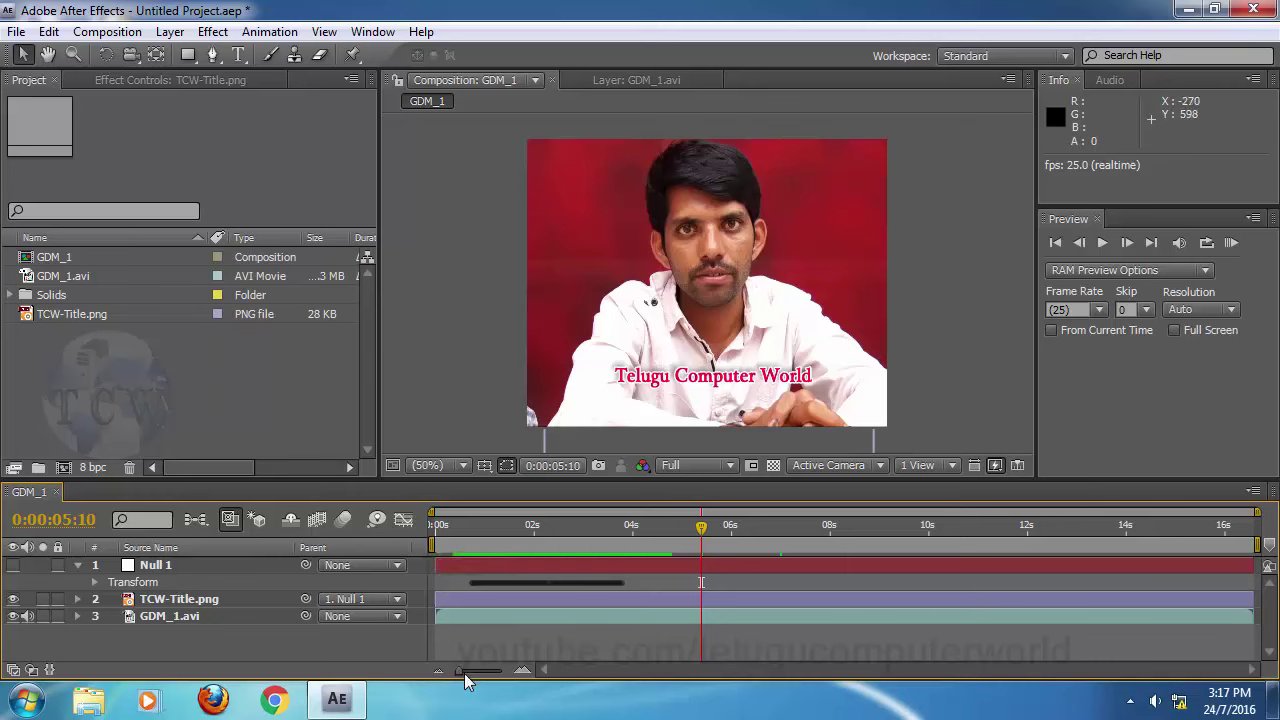
{"action": "mouse_move", "coordinate": [465, 680]}
{"action": "left_mouse_down"}
{"action": "mouse_move", "coordinate": [490, 682]}
{"action": "mouse_move", "coordinate": [422, 695]}
{"action": "left_mouse_up"}
{"action": "left_click", "coordinate": [40, 262]}
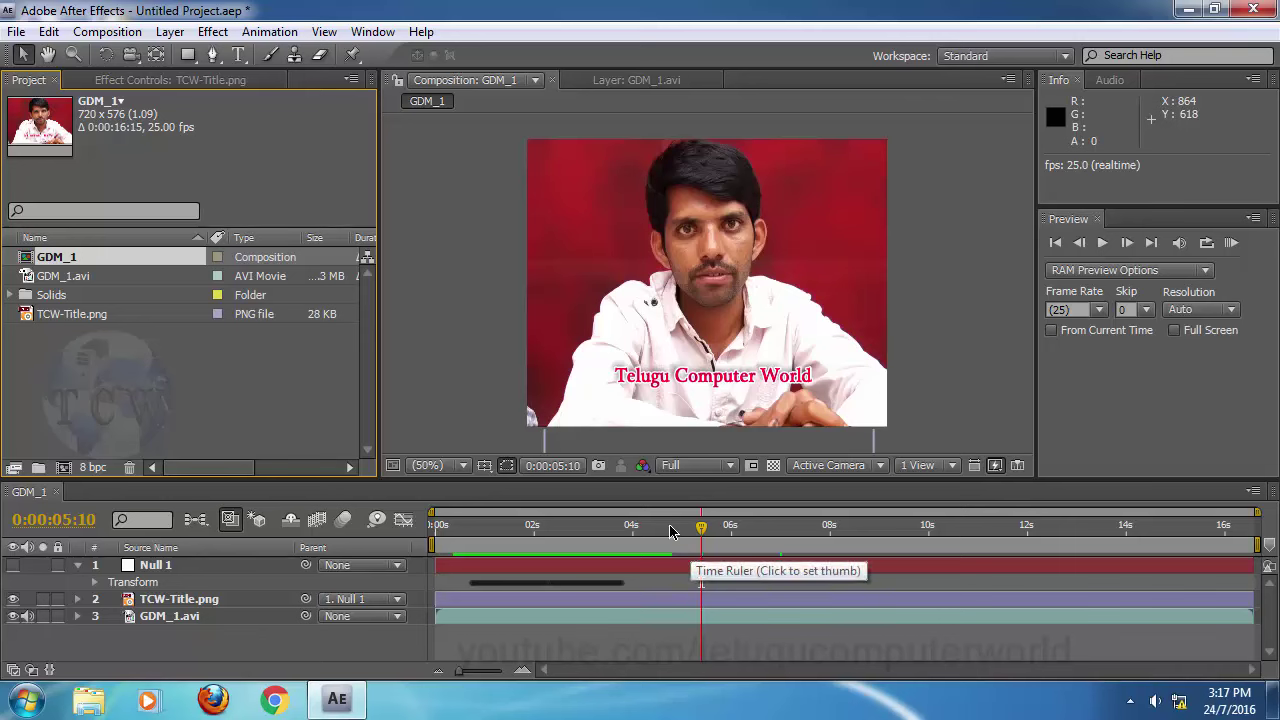
- Scrub the GDM_1 timeline around 4 seconds and back to the start
{"action": "left_click", "coordinate": [623, 527]}
{"action": "left_click_drag", "start_coordinate": [669, 530], "coordinate": [786, 550]}
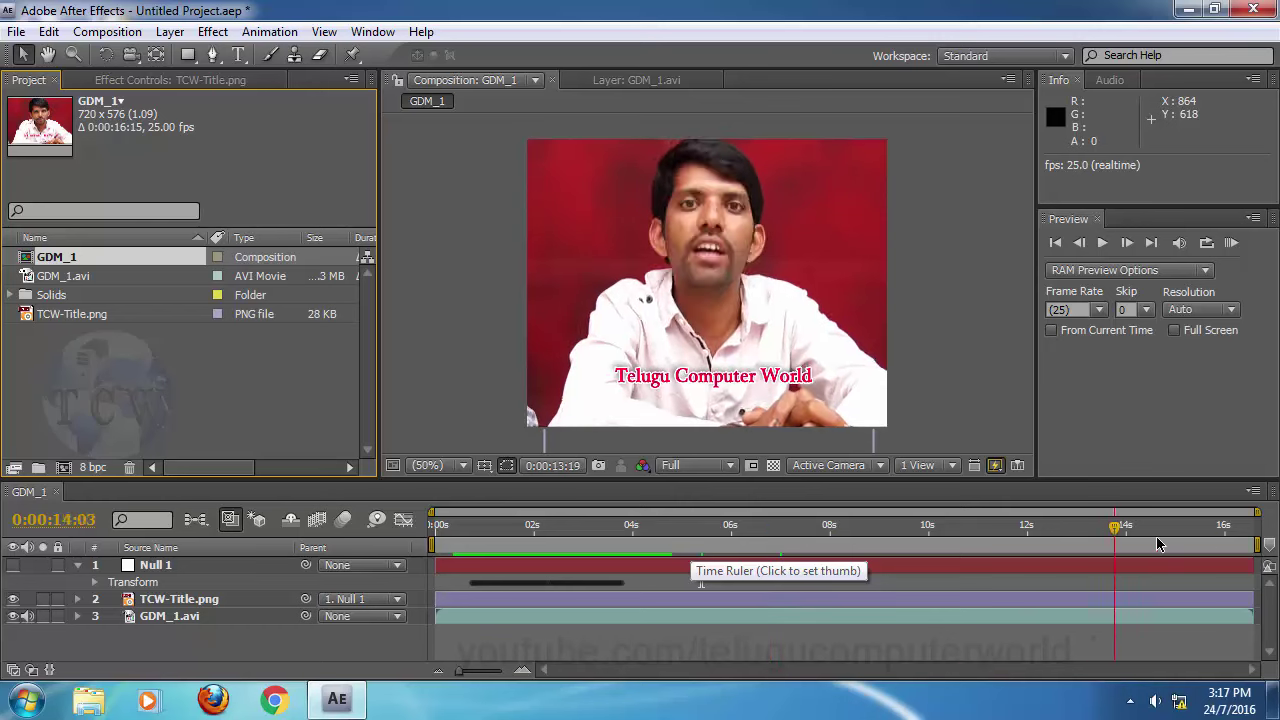
{"action": "left_click", "coordinate": [655, 550]}
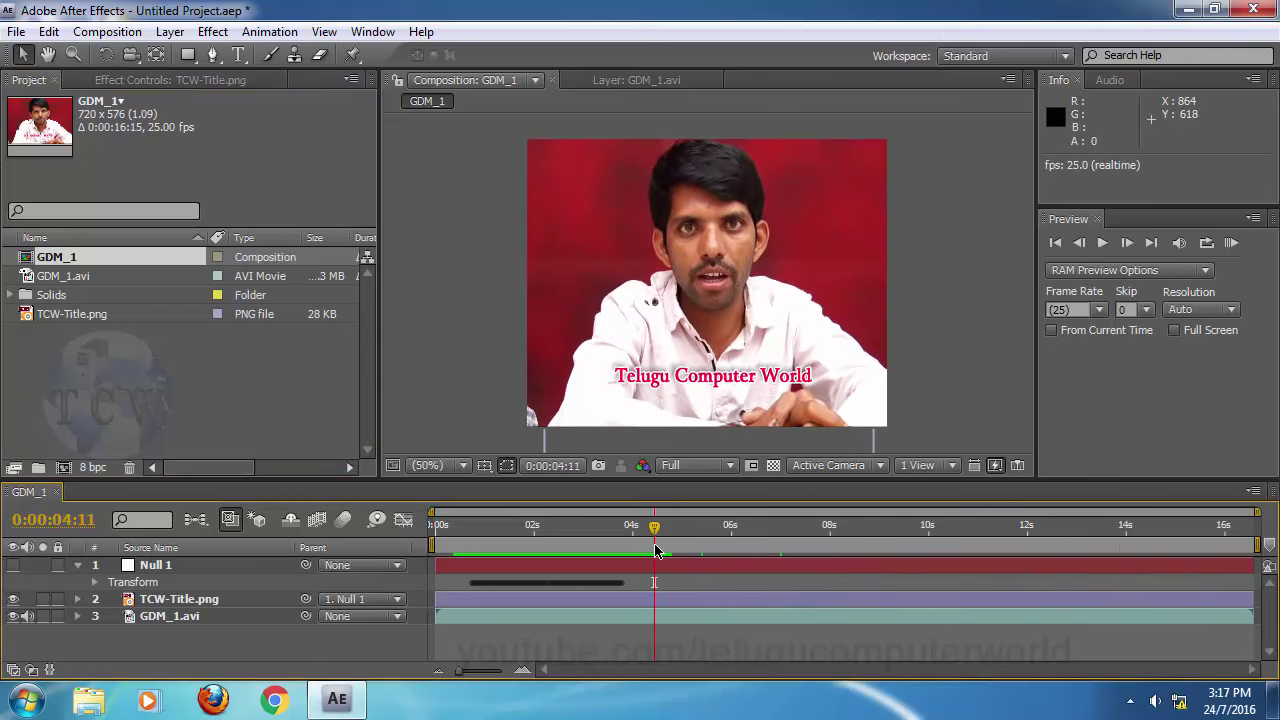
{"action": "mouse_move", "coordinate": [679, 535]}
{"action": "left_mouse_down"}
{"action": "mouse_move", "coordinate": [437, 547]}
{"action": "mouse_move", "coordinate": [674, 537]}
{"action": "mouse_move", "coordinate": [455, 556]}
{"action": "mouse_move", "coordinate": [466, 535]}
{"action": "left_mouse_up"}
- Preview GDM_1 with Spacebar, then stop and park the current time at 0:00:05:00
{"action": "key", "text": "h"}
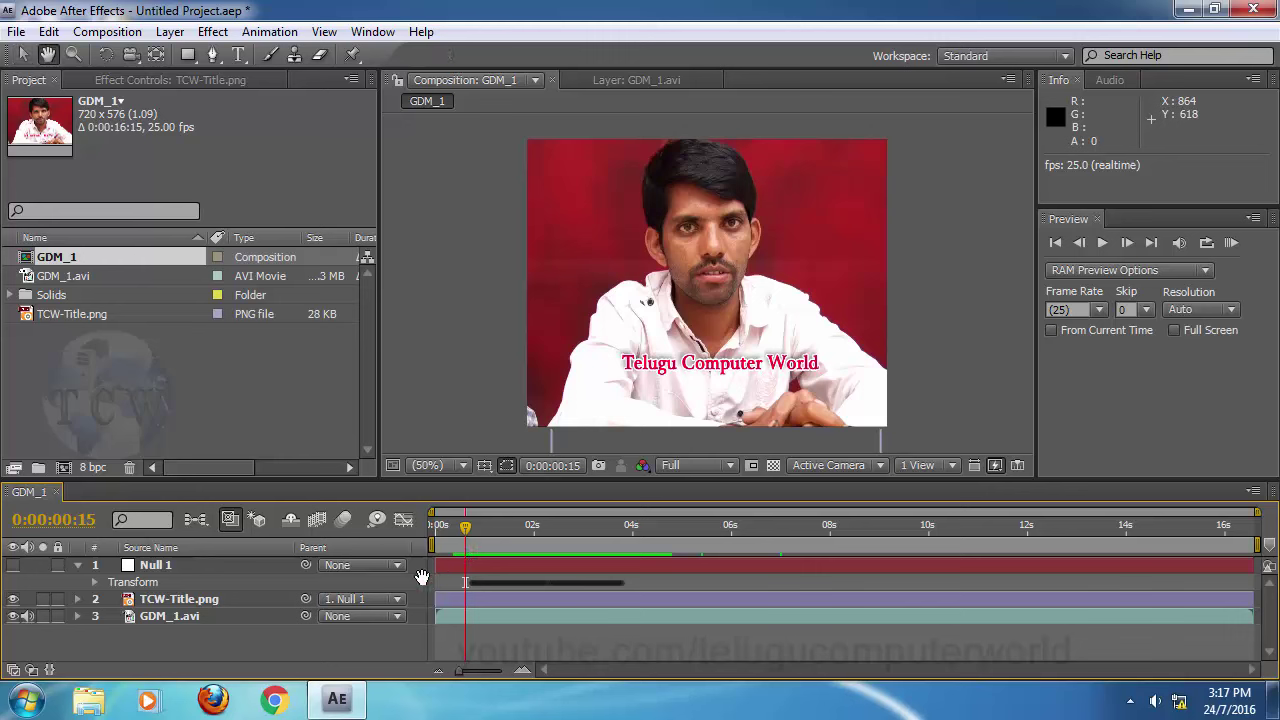
{"action": "key", "text": "space"}
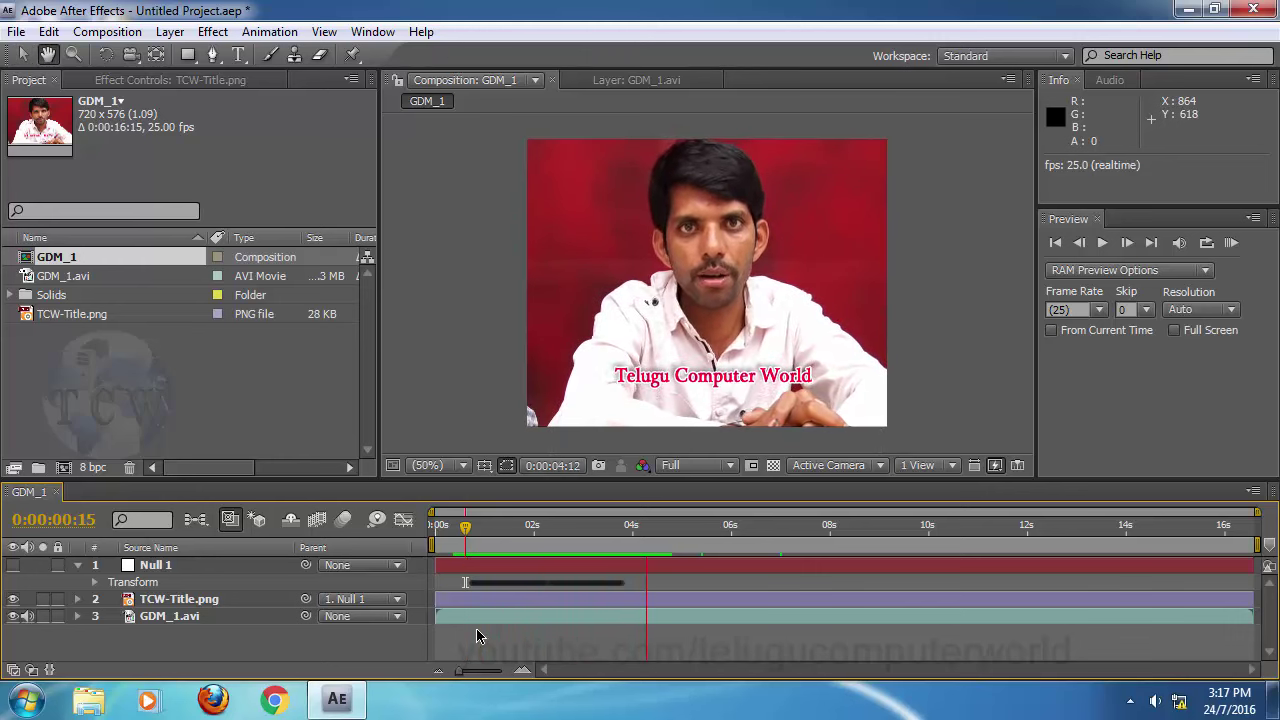
{"action": "key", "text": "space"}
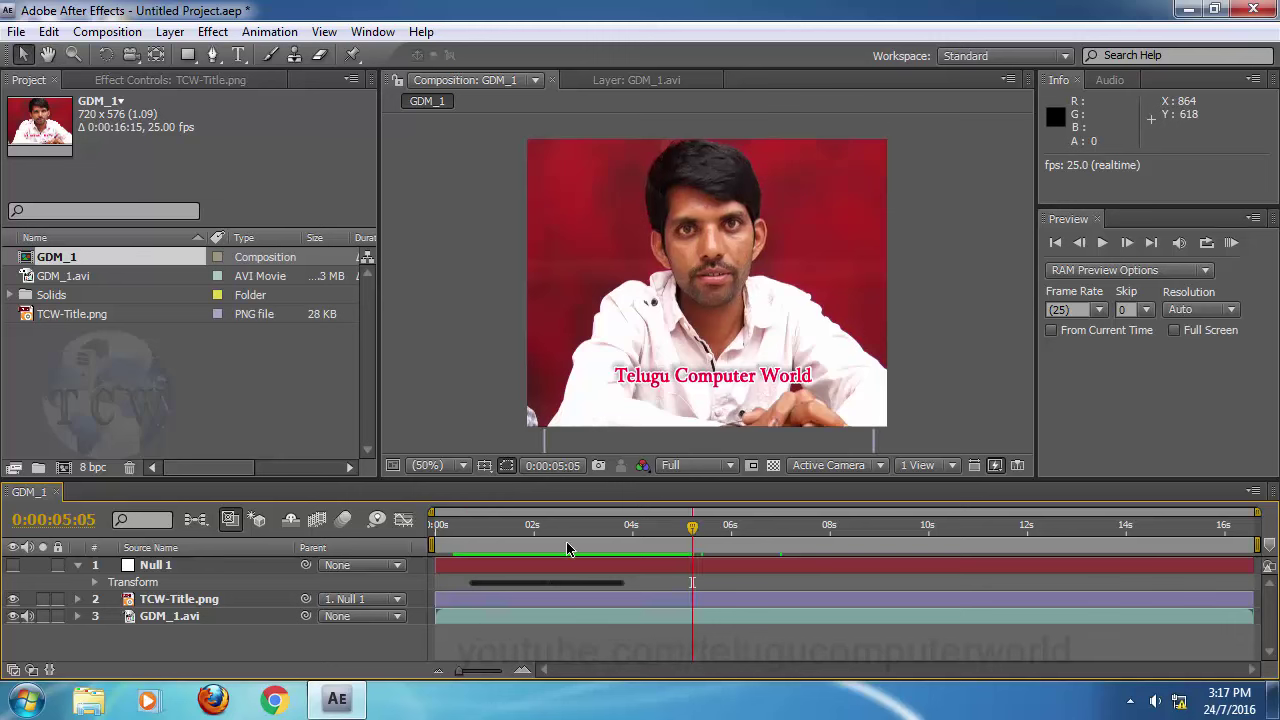
{"action": "key", "text": "space"}
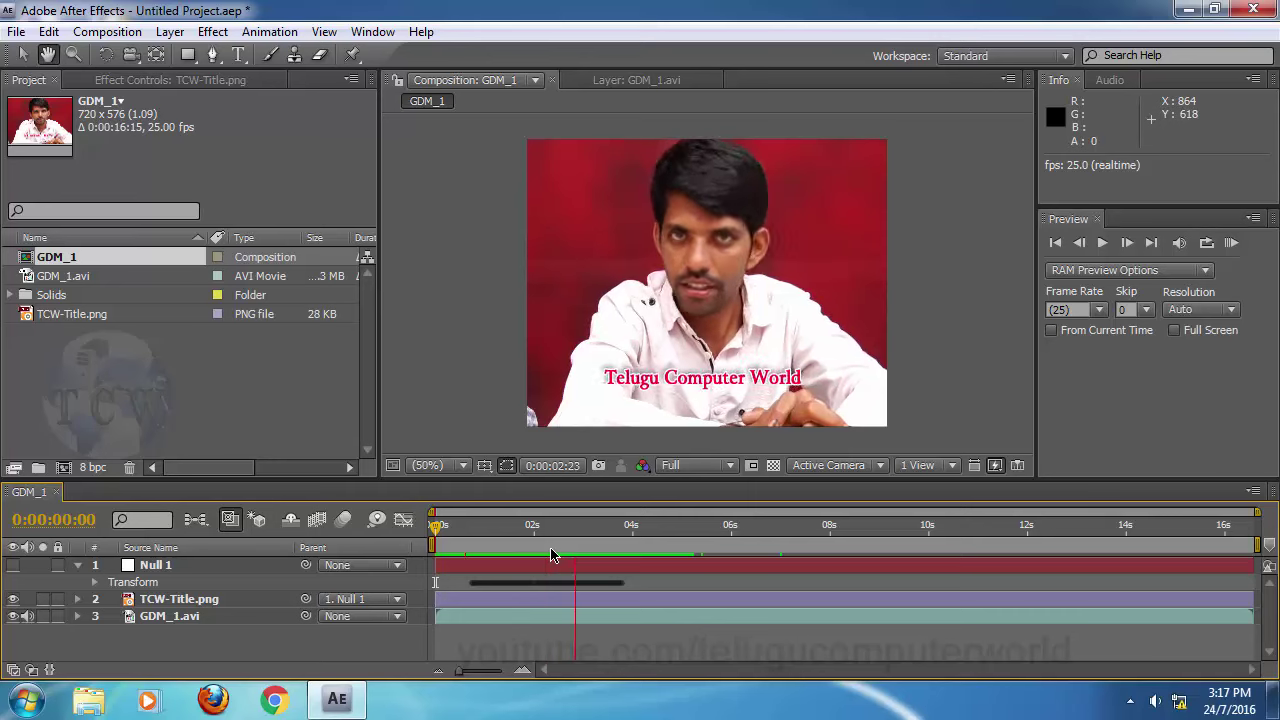
{"action": "left_click", "coordinate": [677, 530]}
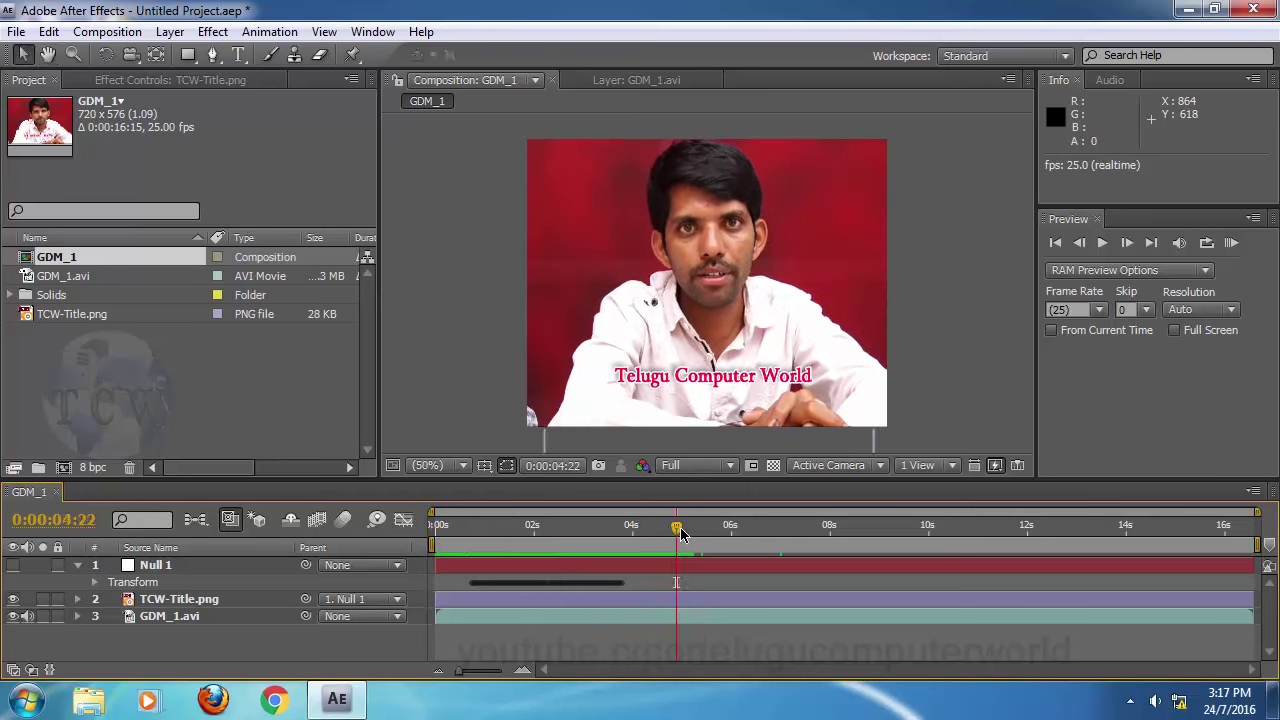
{"action": "left_click_drag", "start_coordinate": [680, 533], "coordinate": [682, 541]}
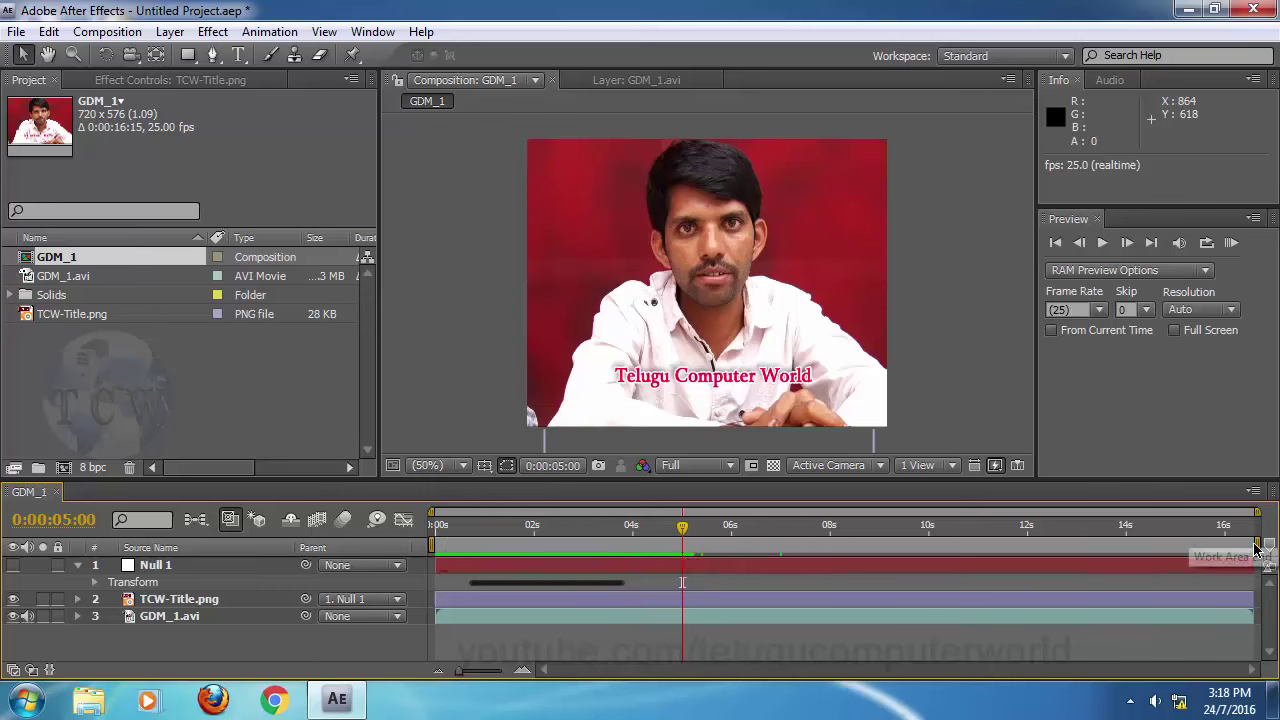
- Drag the work area end bracket to 0:00:05:00 so the work area spans 0–5 seconds
{"action": "left_click_drag", "start_coordinate": [1256, 545], "coordinate": [692, 548]}
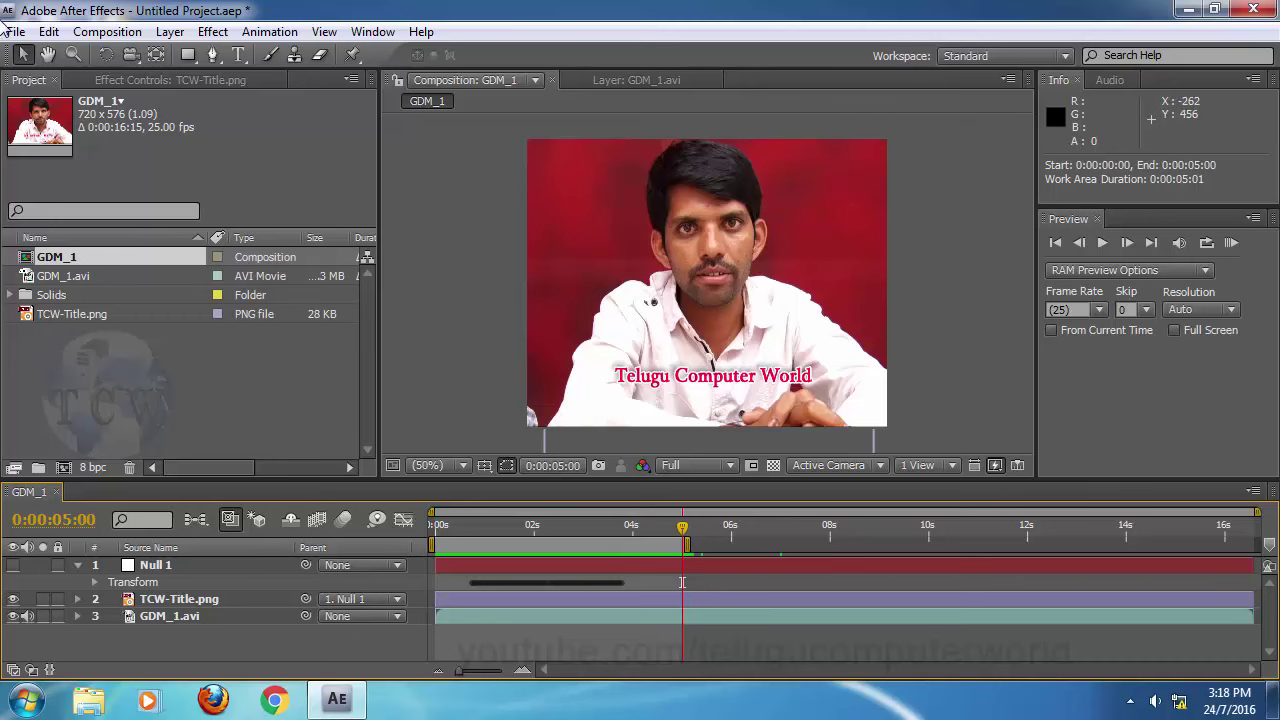
- Choose File > Export > AVI for GDM_1, which raises the QuickTime export warning
{"action": "left_click", "coordinate": [16, 33]}
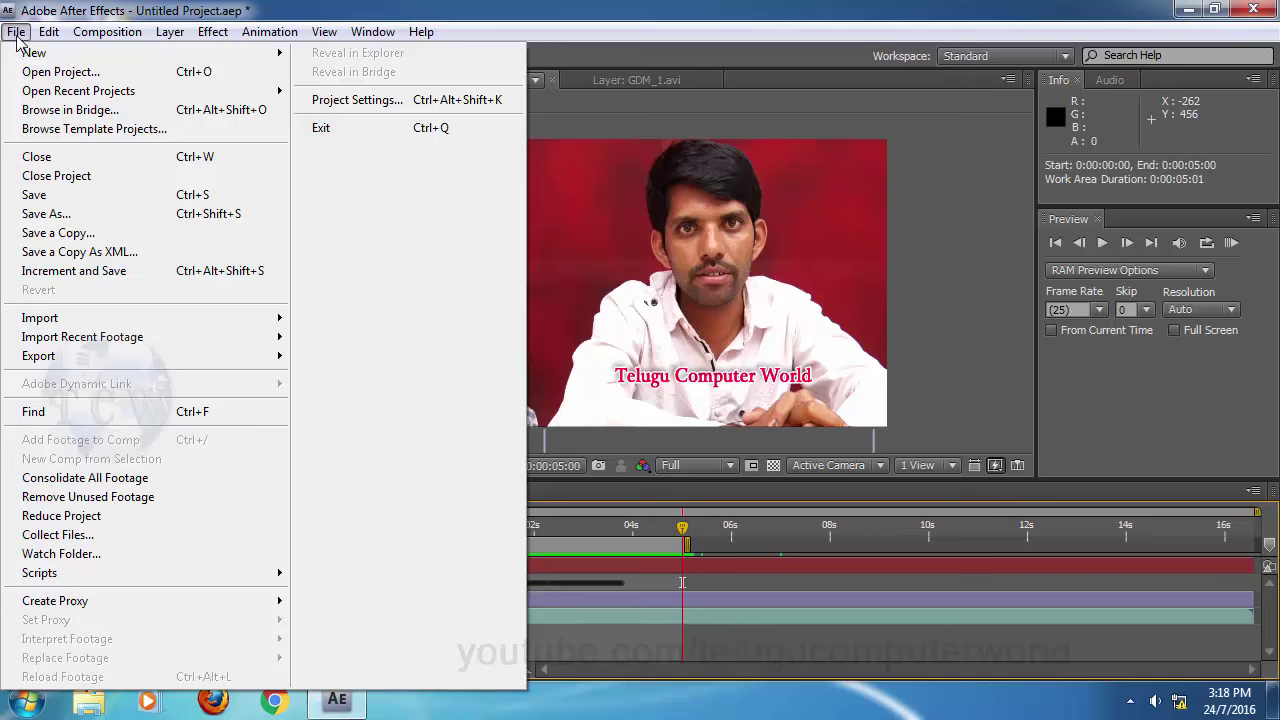
{"action": "mouse_move", "coordinate": [75, 366]}
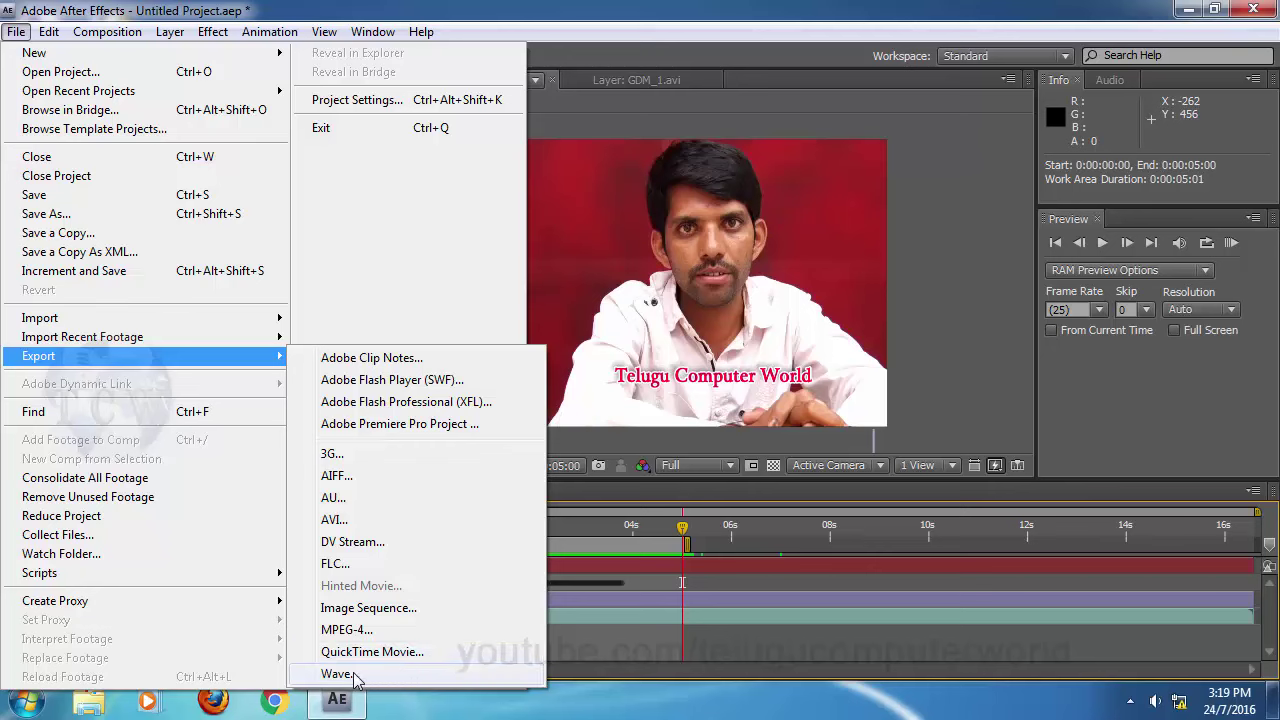
{"action": "left_click", "coordinate": [367, 521]}
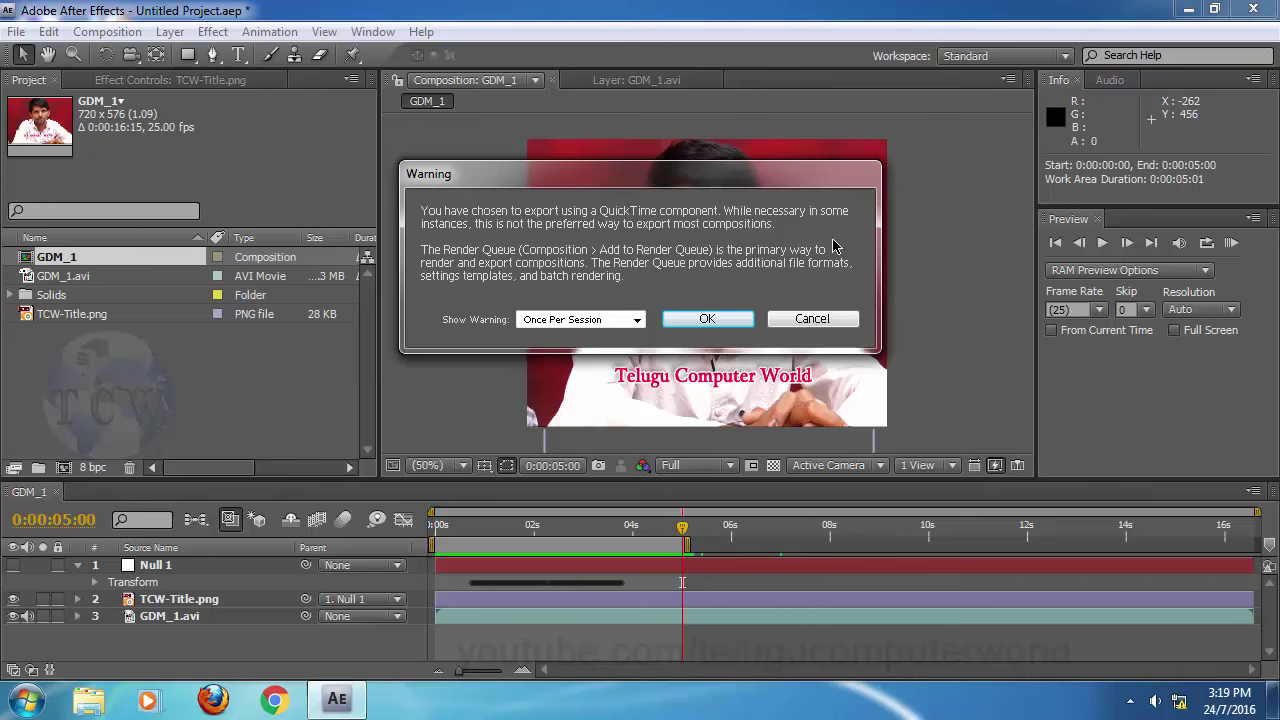
- Dismiss the warning, view the Cinepak Medium-quality compression settings, and cancel the AVI export
{"action": "left_click", "coordinate": [707, 320]}
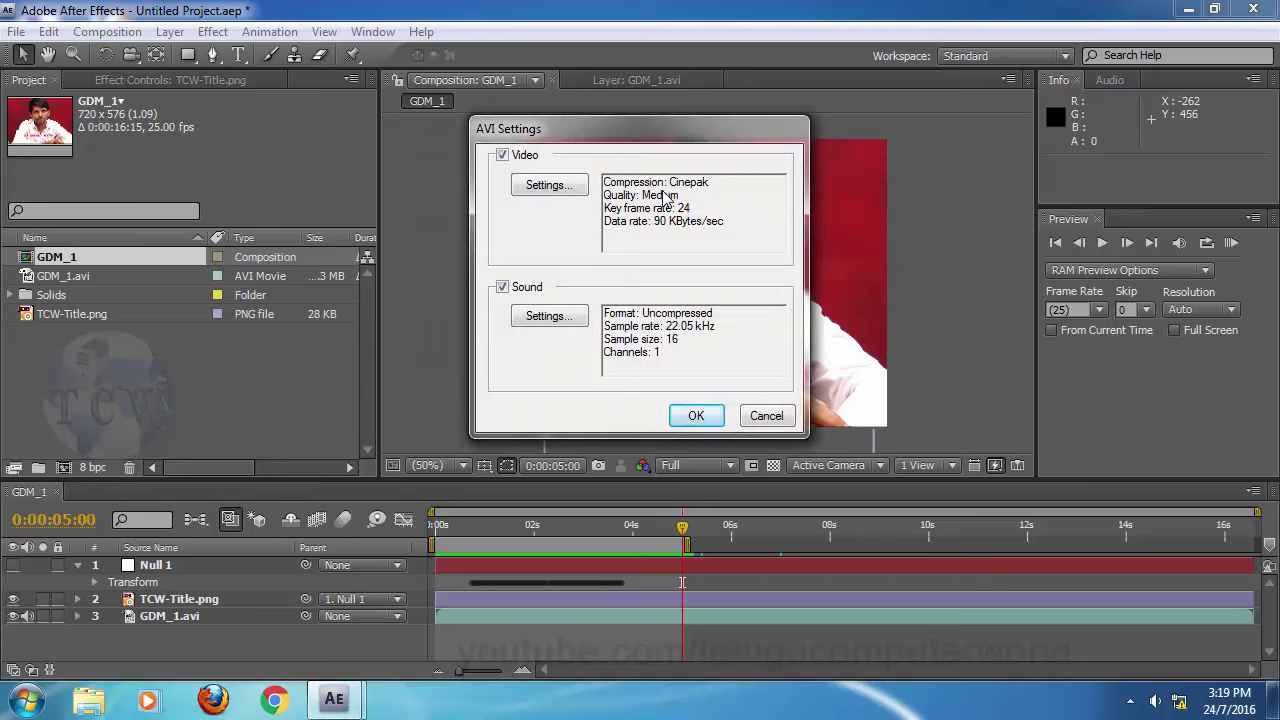
{"action": "left_click", "coordinate": [545, 190]}
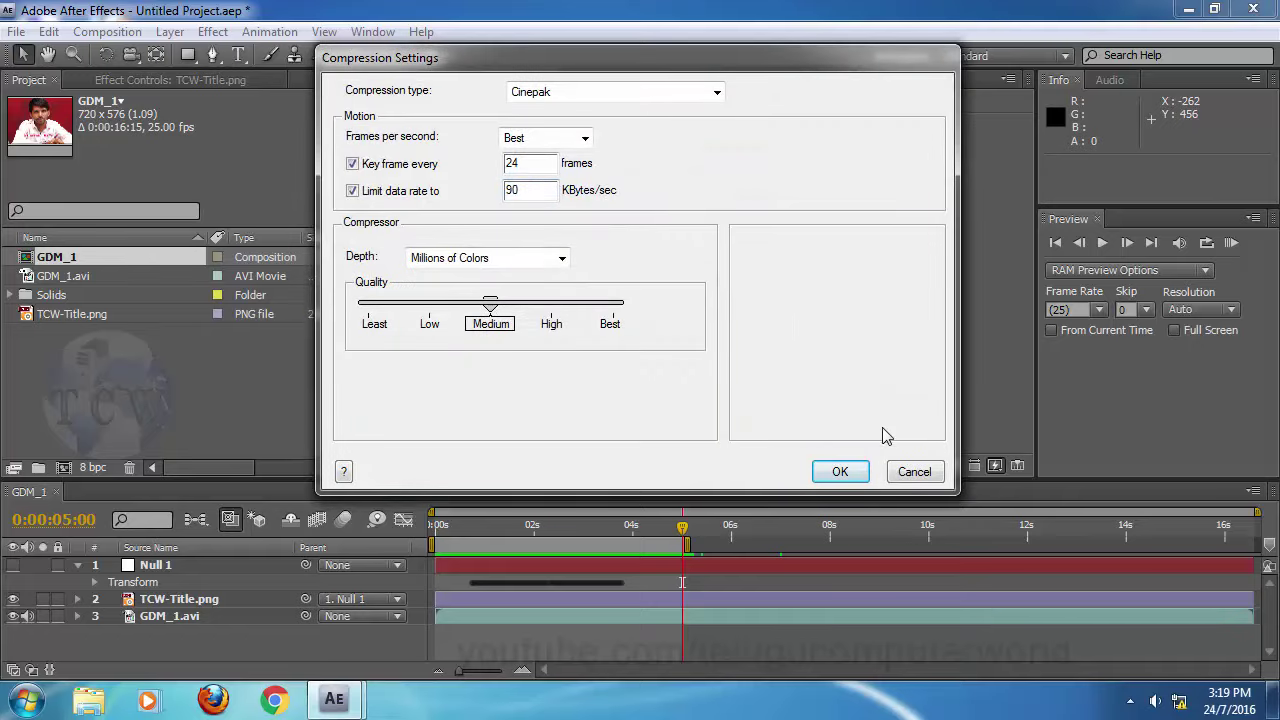
{"action": "left_click", "coordinate": [912, 471]}
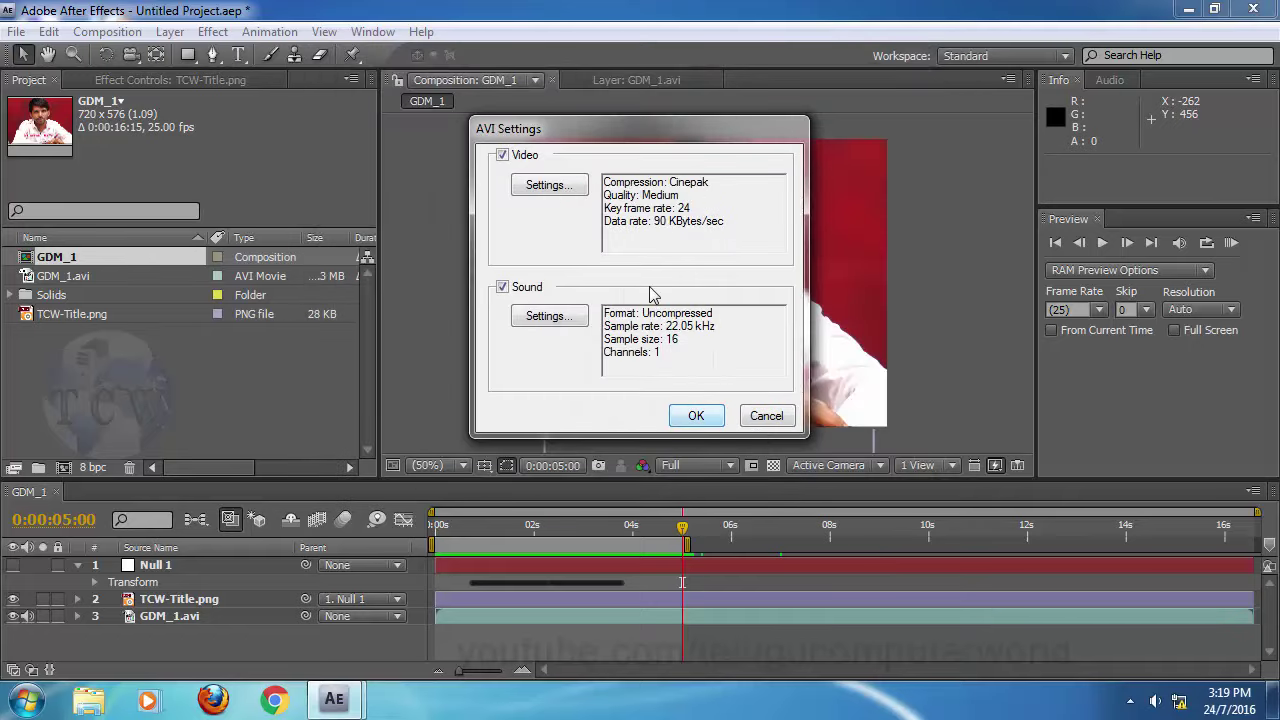
{"action": "left_click", "coordinate": [775, 418]}
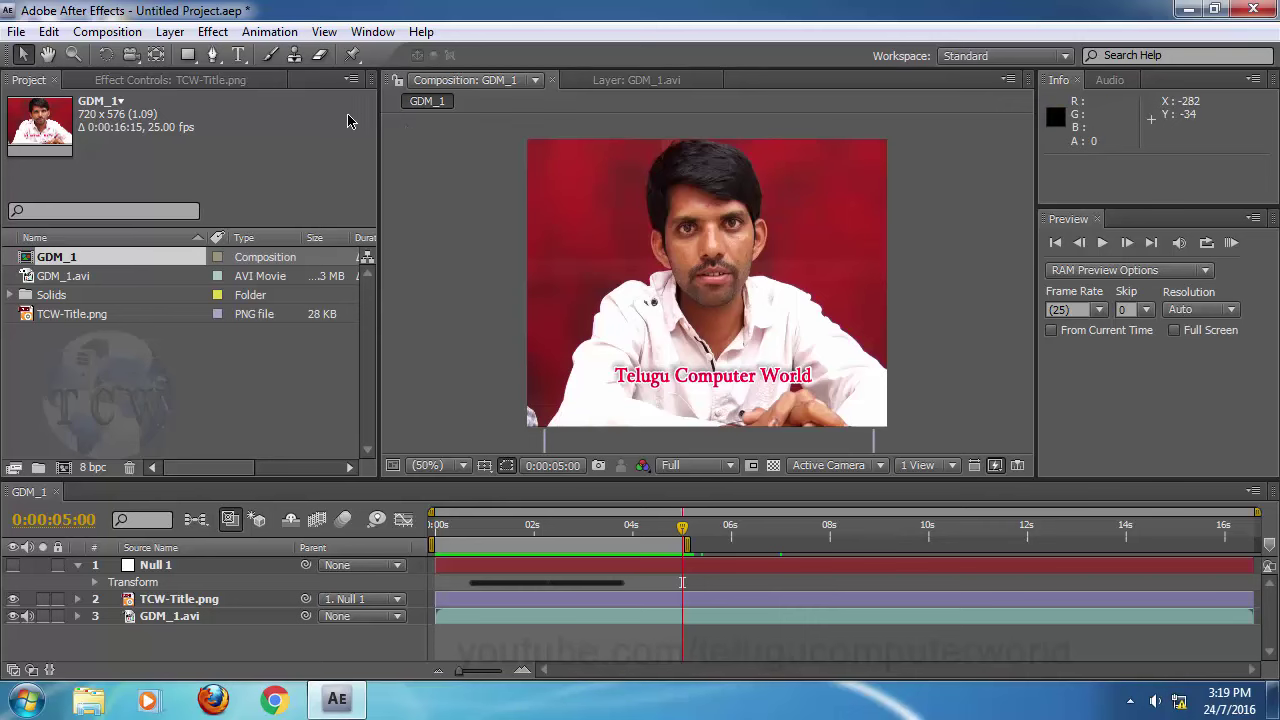
- Add GDM_1 to the Render Queue via the Composition menu and enlarge the Render Queue panel
{"action": "left_click", "coordinate": [108, 33]}
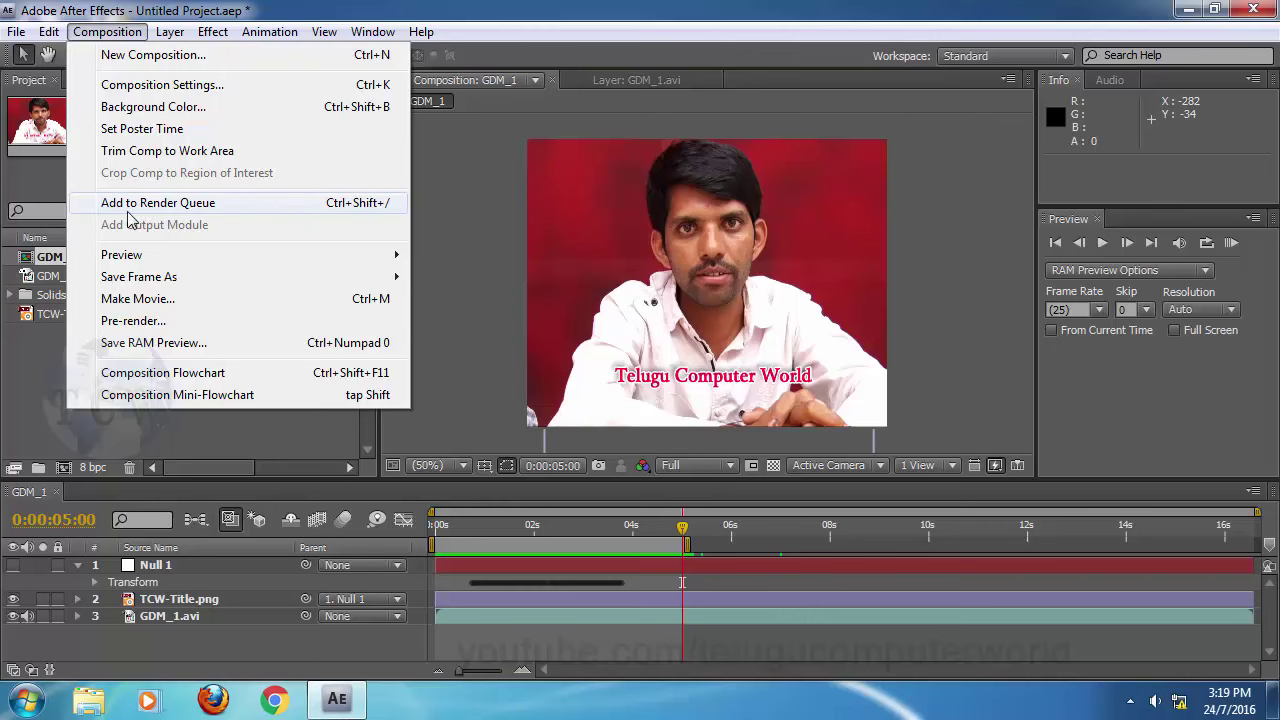
{"action": "left_click", "coordinate": [217, 205]}
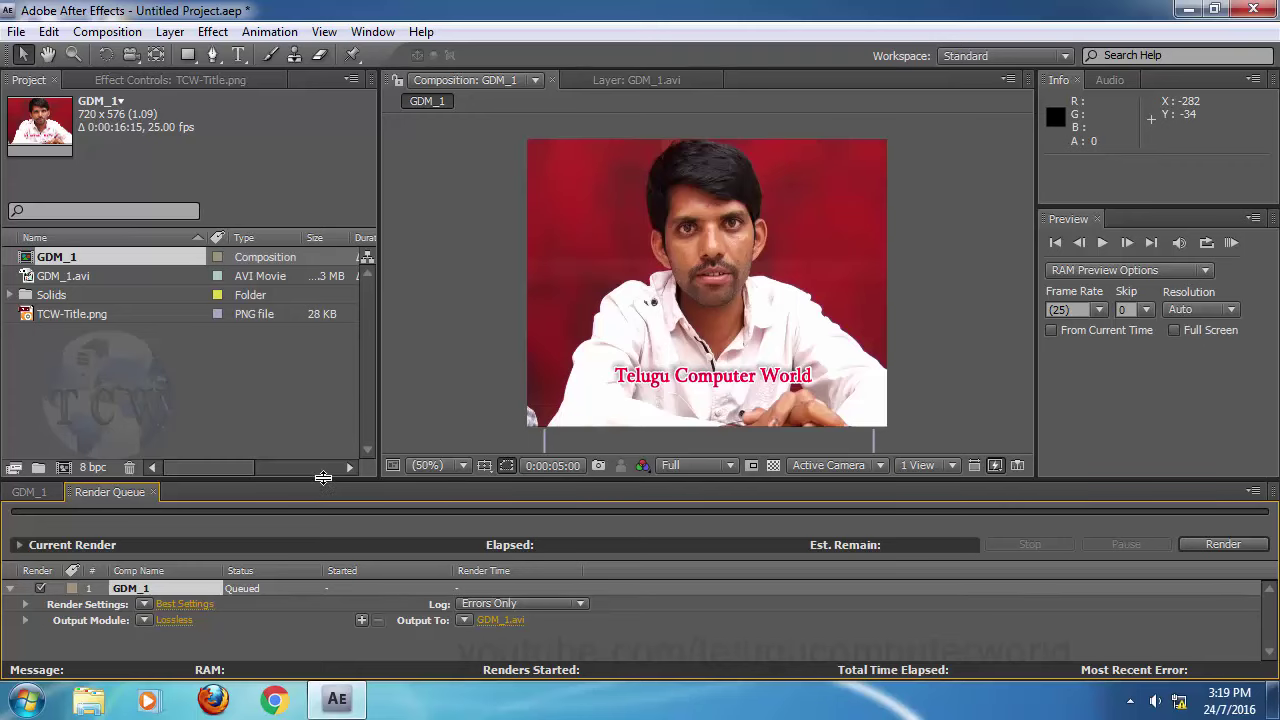
{"action": "left_click_drag", "start_coordinate": [323, 478], "coordinate": [324, 408]}
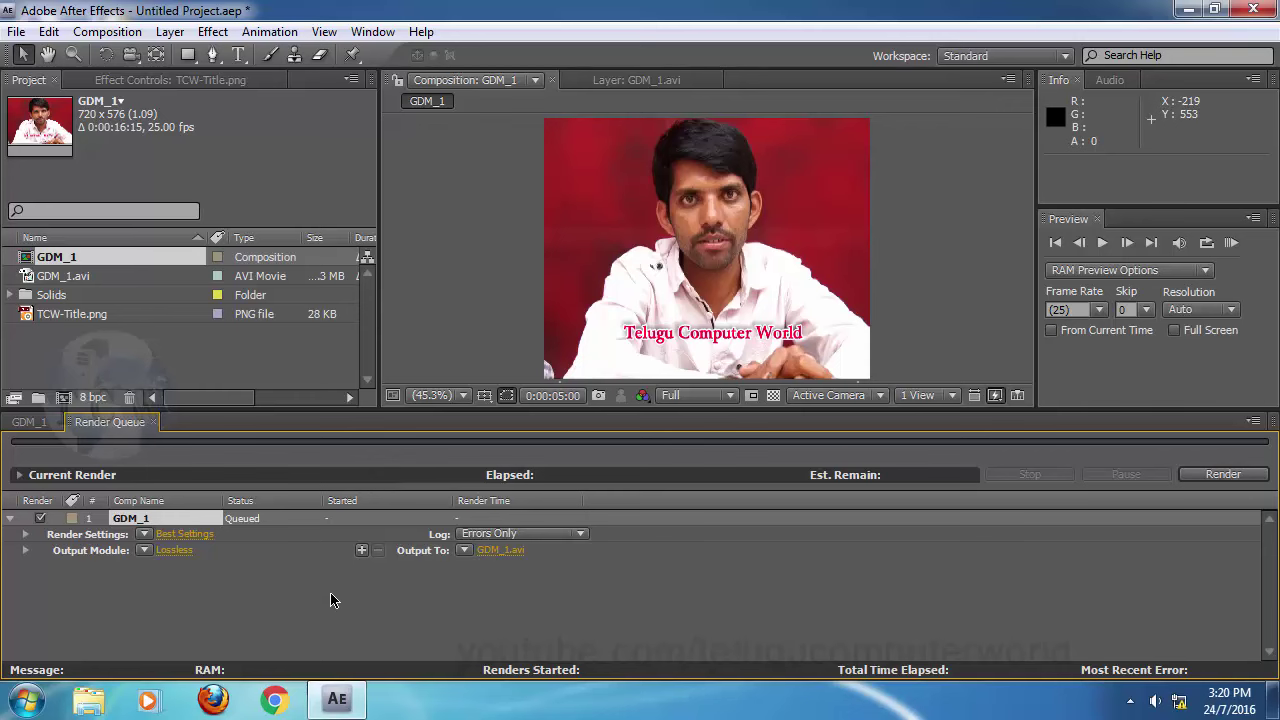
{"action": "left_click", "coordinate": [198, 540]}
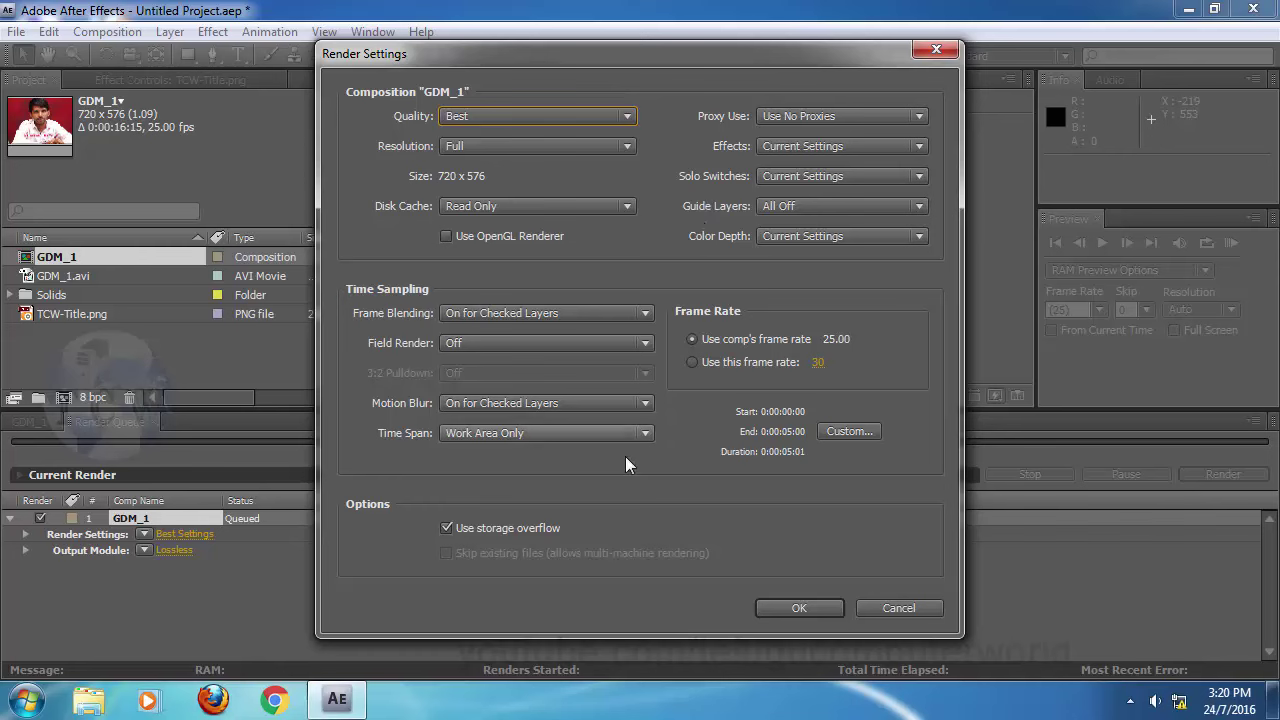
{"action": "left_click", "coordinate": [533, 119]}
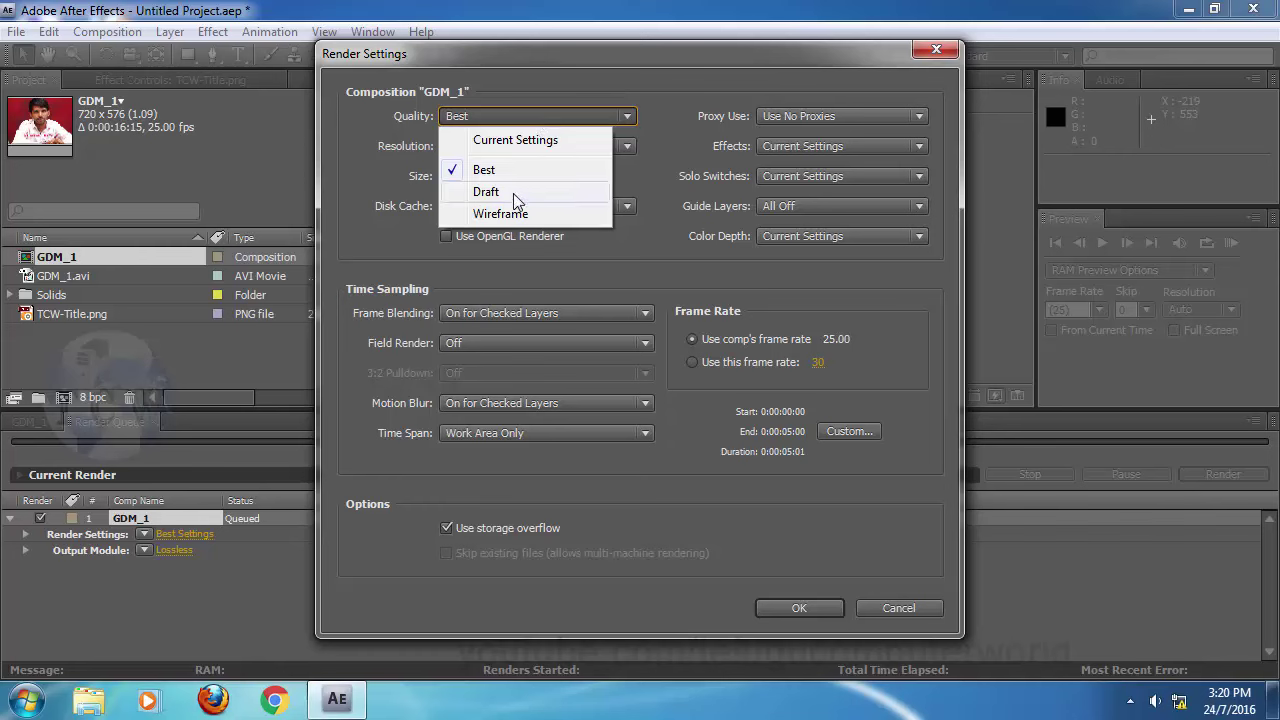
{"action": "left_click", "coordinate": [380, 131]}
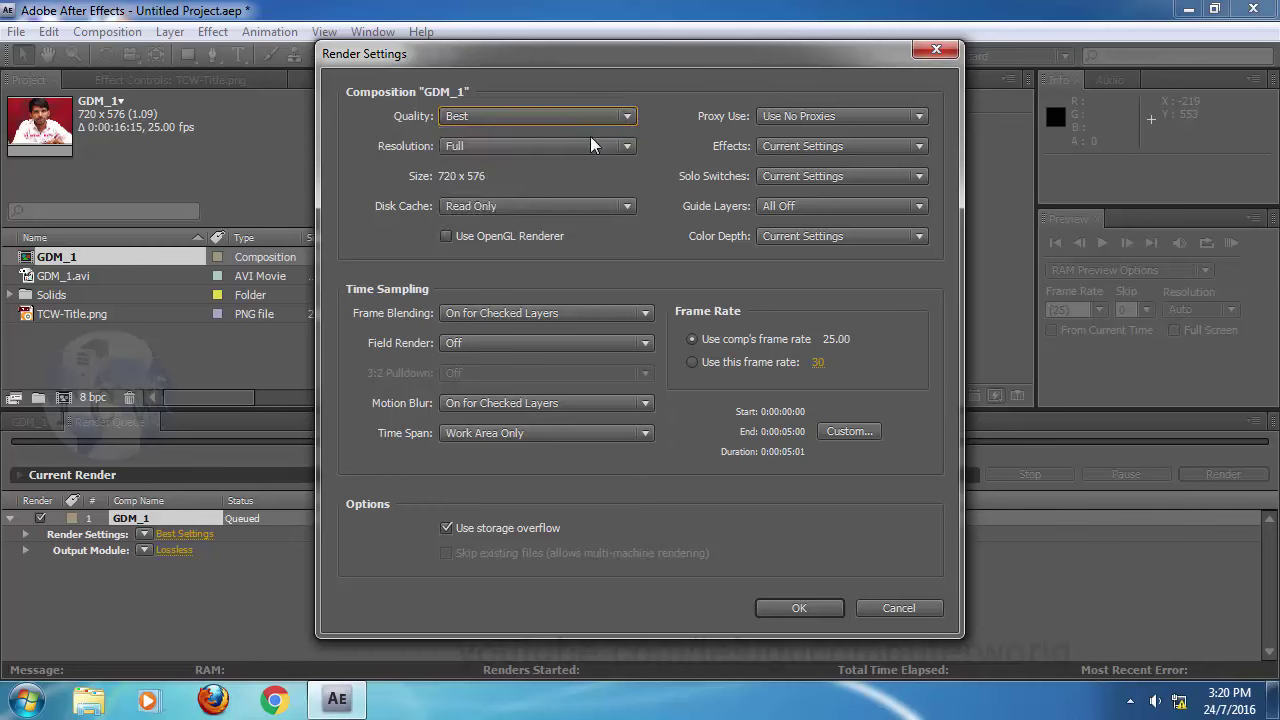
{"action": "left_click", "coordinate": [504, 150]}
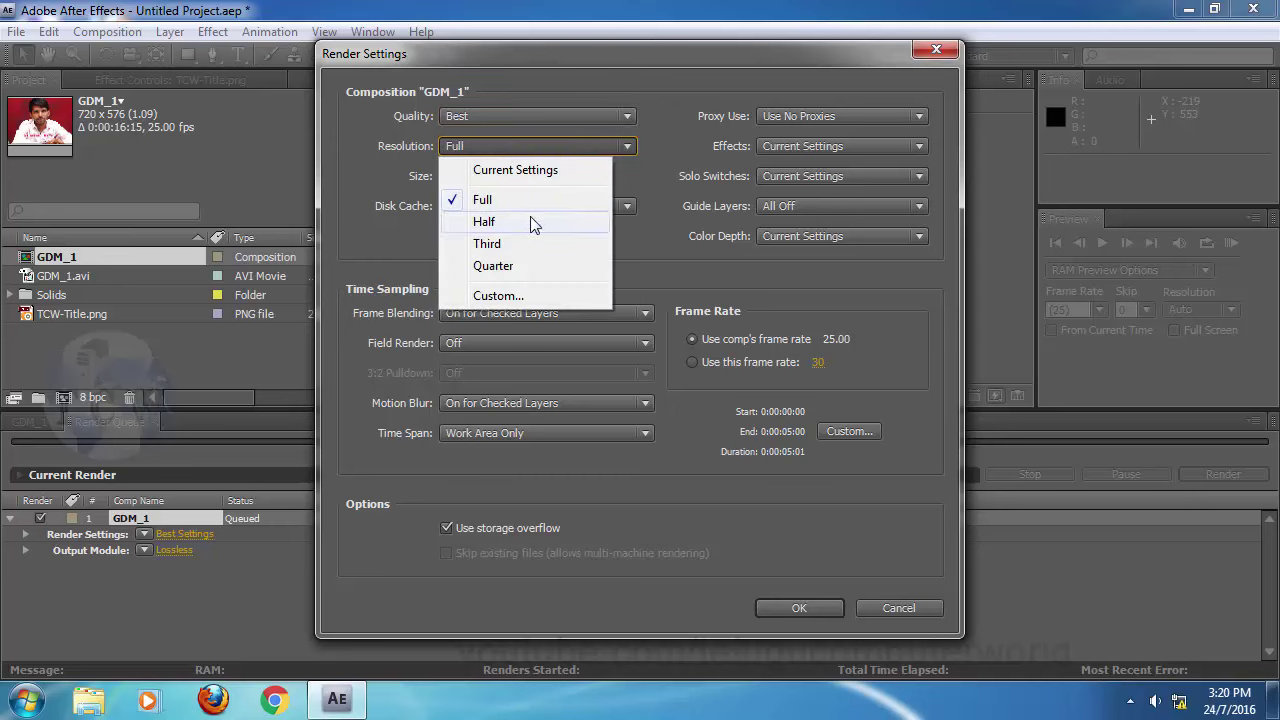
{"action": "left_click", "coordinate": [357, 173]}
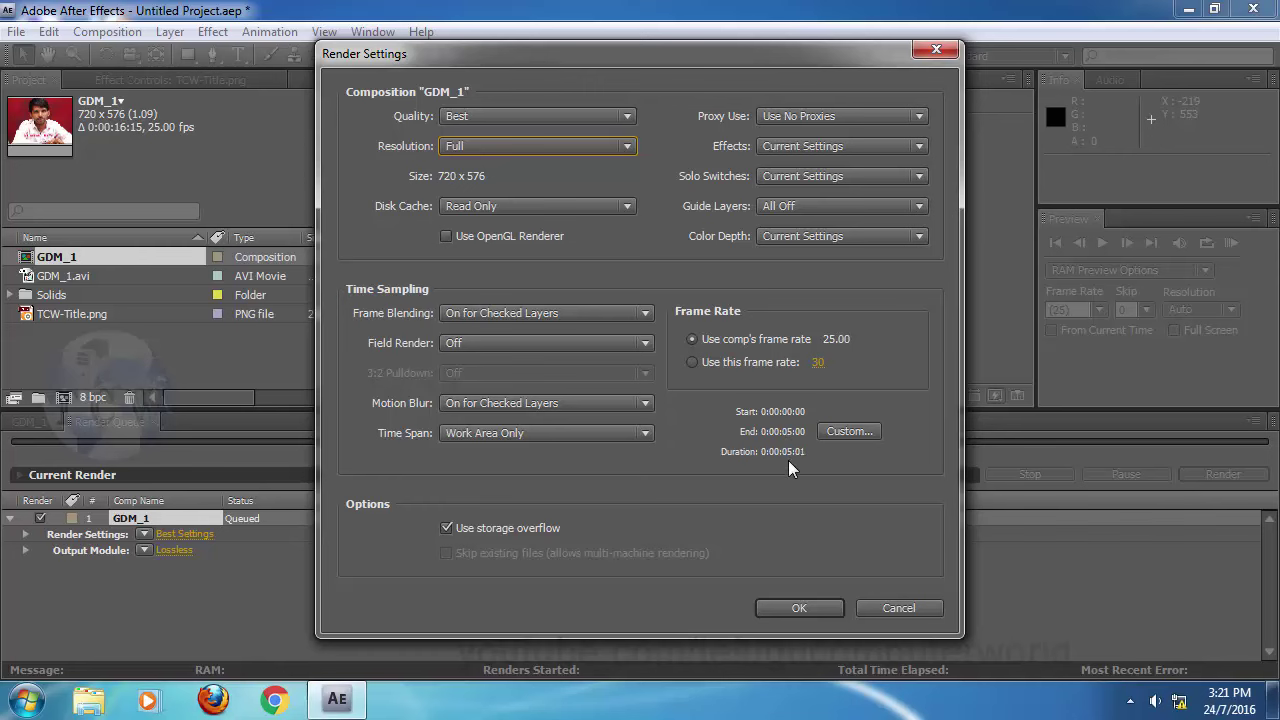
{"action": "left_click", "coordinate": [898, 608]}
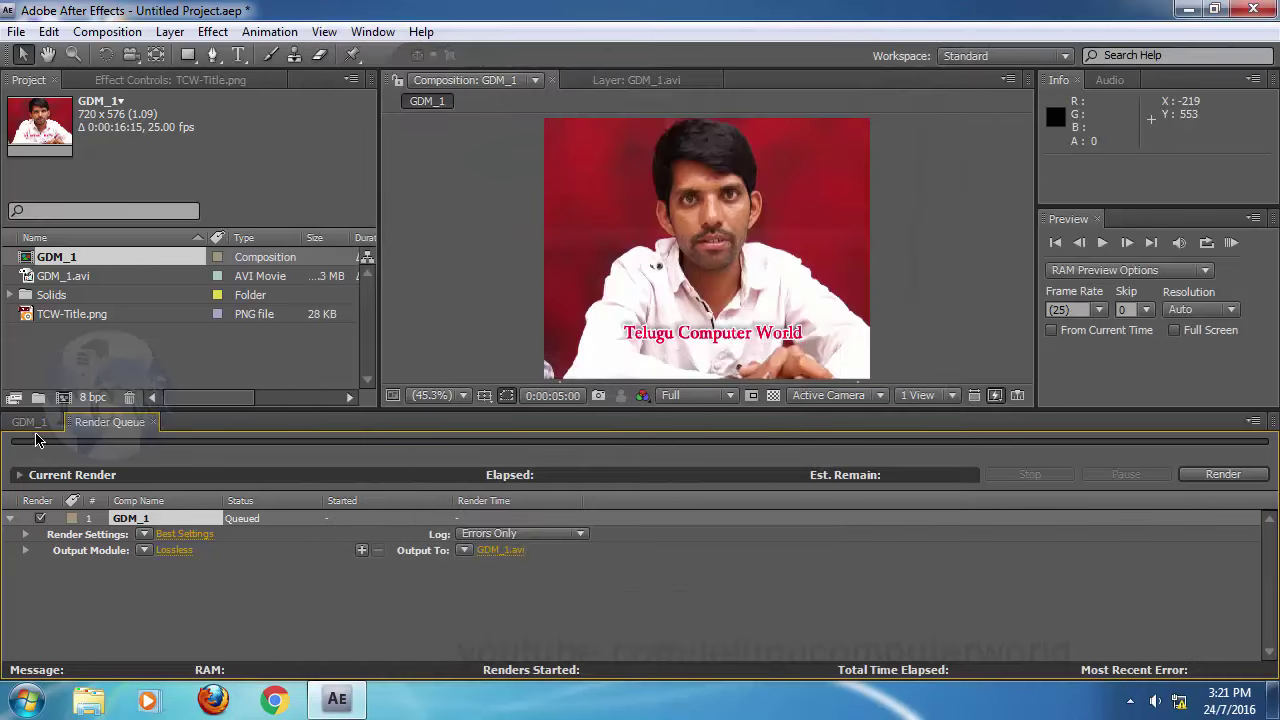
{"action": "left_click", "coordinate": [32, 424]}
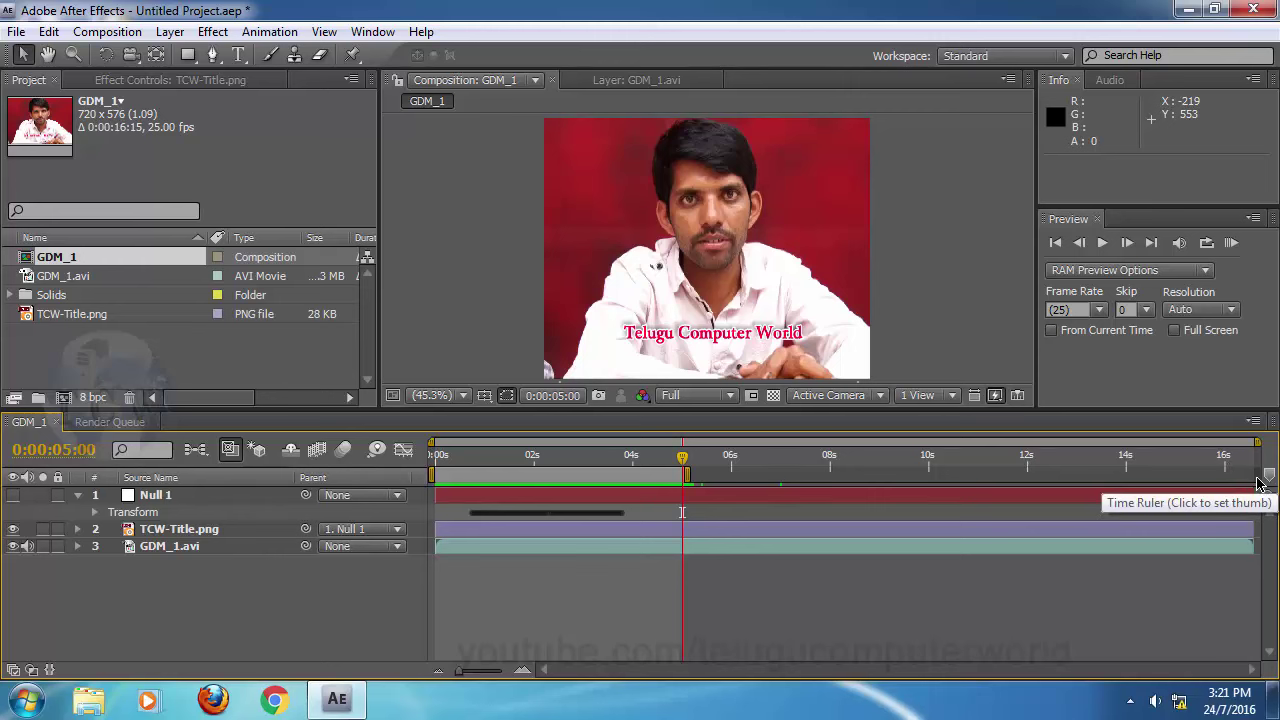
{"action": "left_click", "coordinate": [92, 425]}
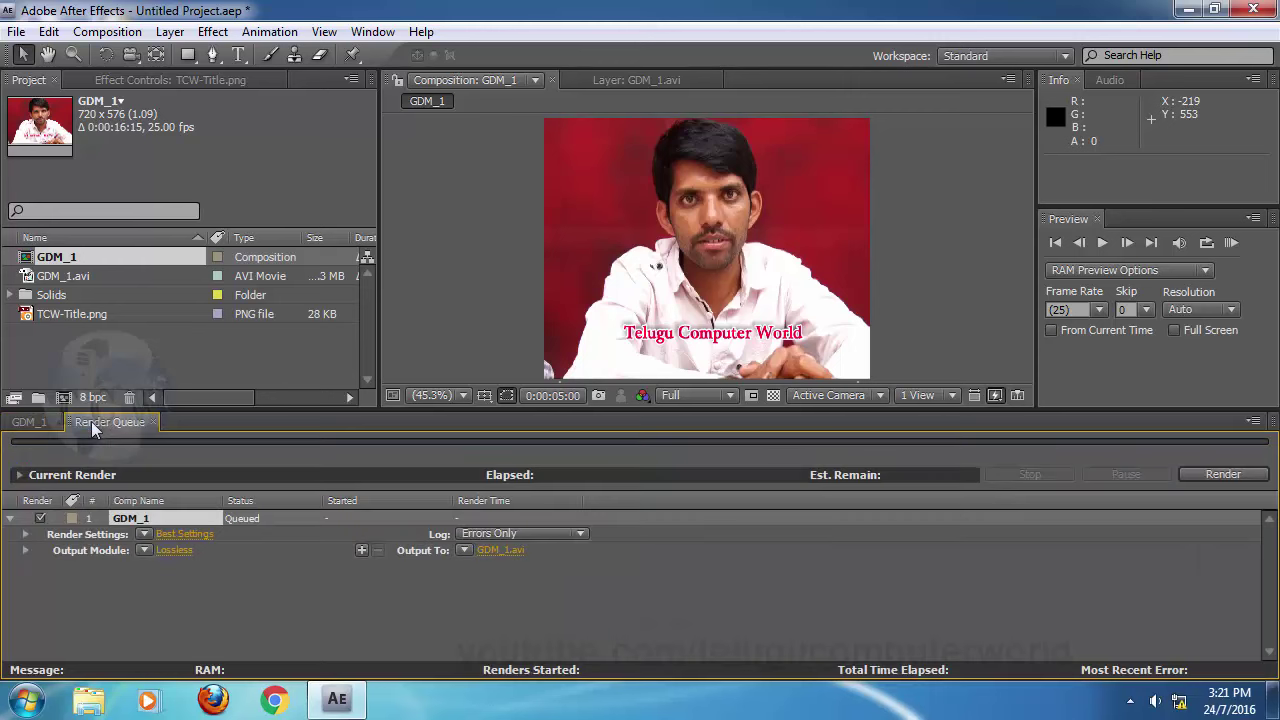
{"action": "left_click", "coordinate": [201, 537]}
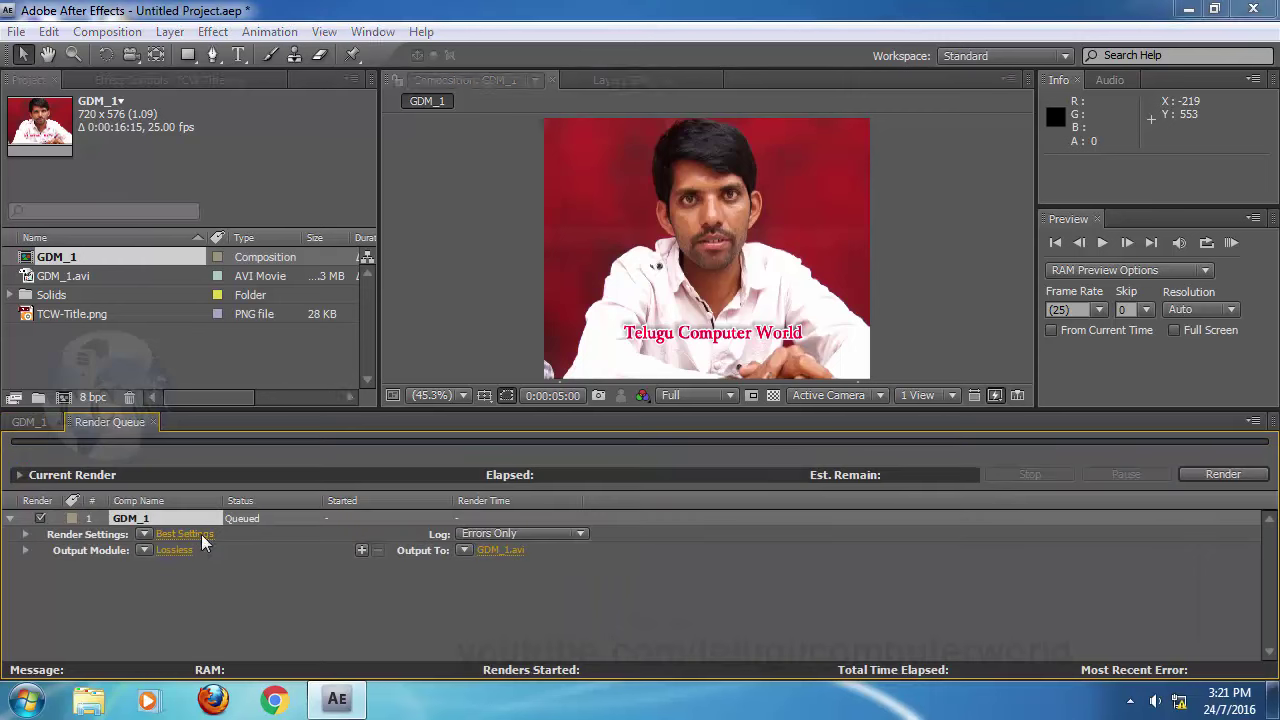
{"action": "left_click", "coordinate": [894, 607]}
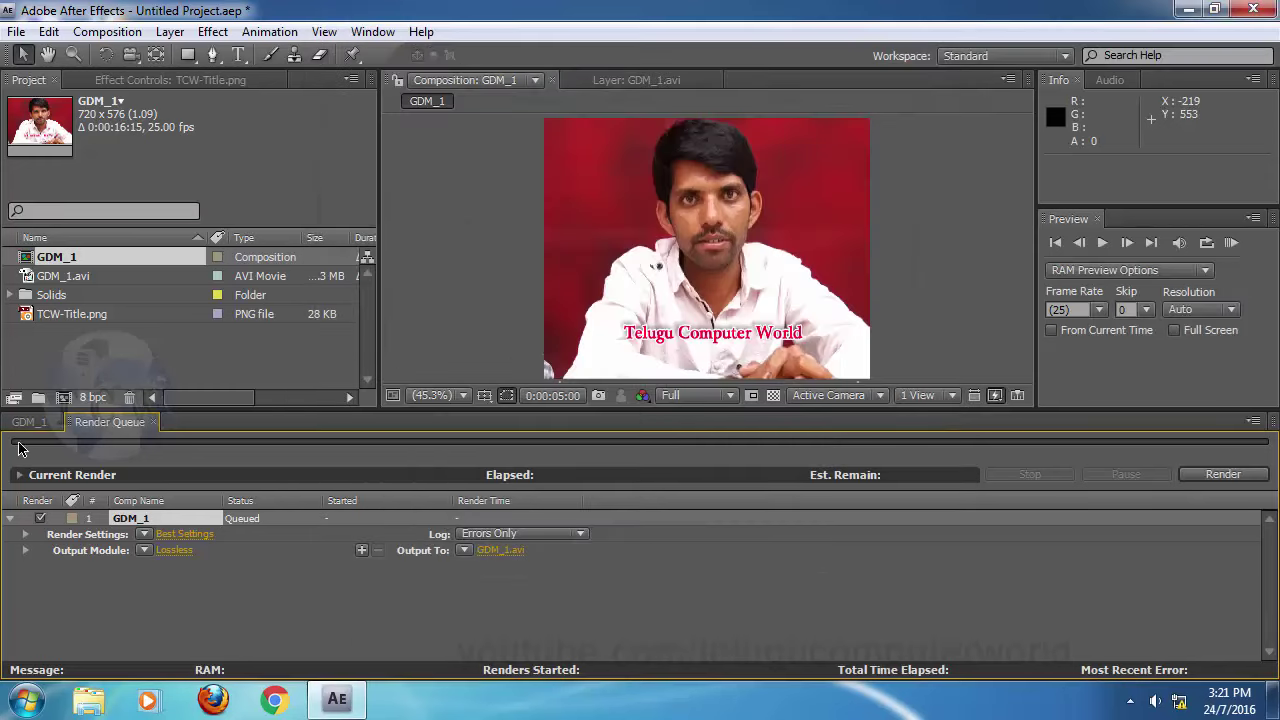
{"action": "left_click", "coordinate": [28, 422]}
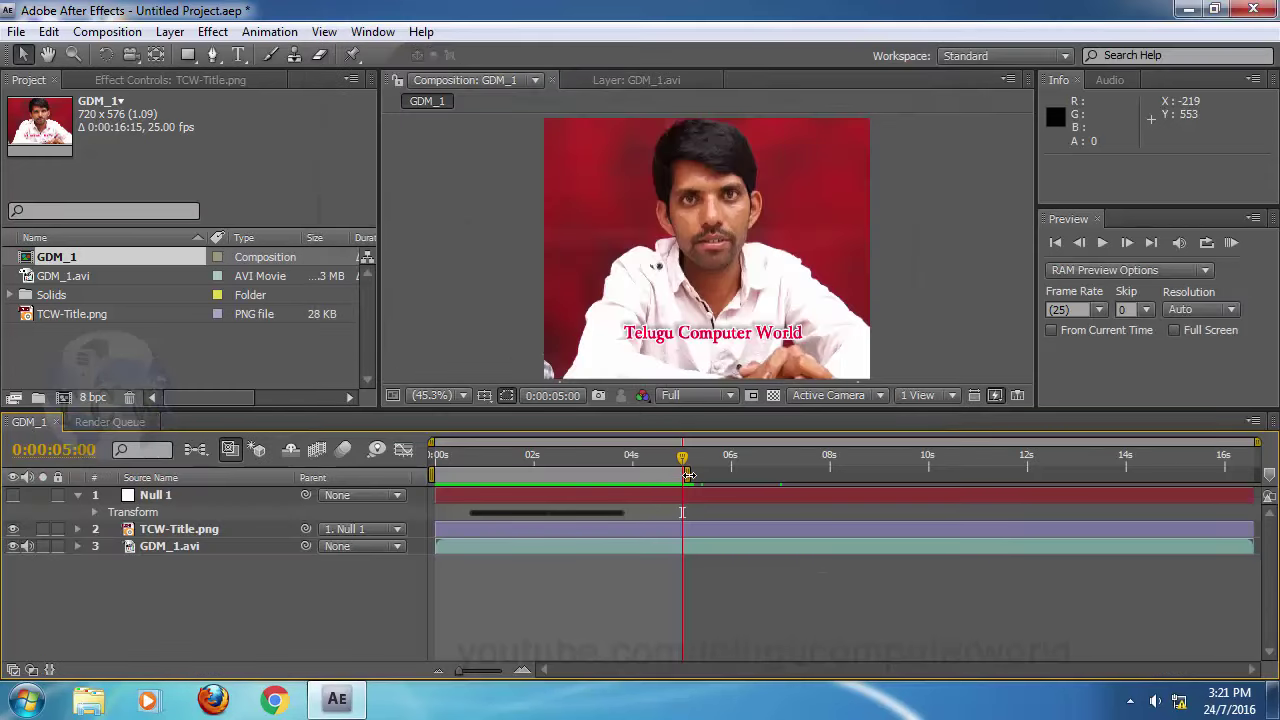
- Extend the work area to 10 seconds and check the Time Span in Render Settings
{"action": "left_click_drag", "start_coordinate": [686, 478], "coordinate": [931, 490]}
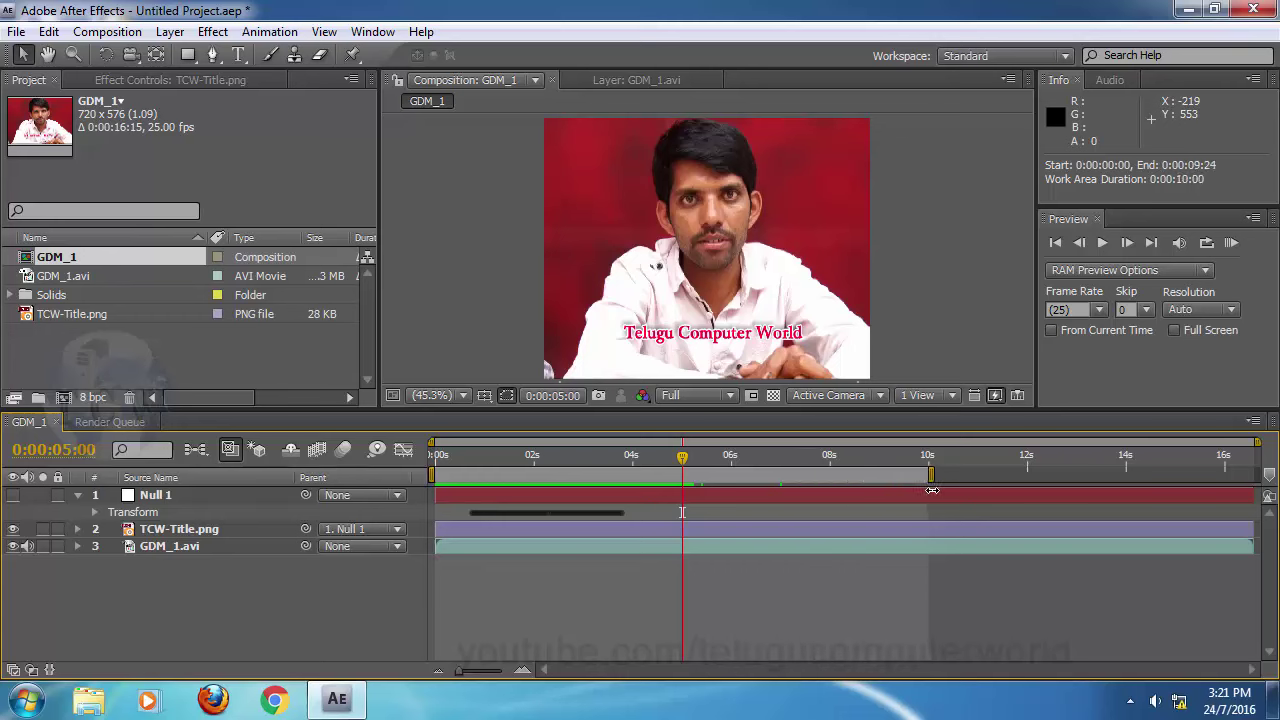
{"action": "left_click", "coordinate": [90, 420]}
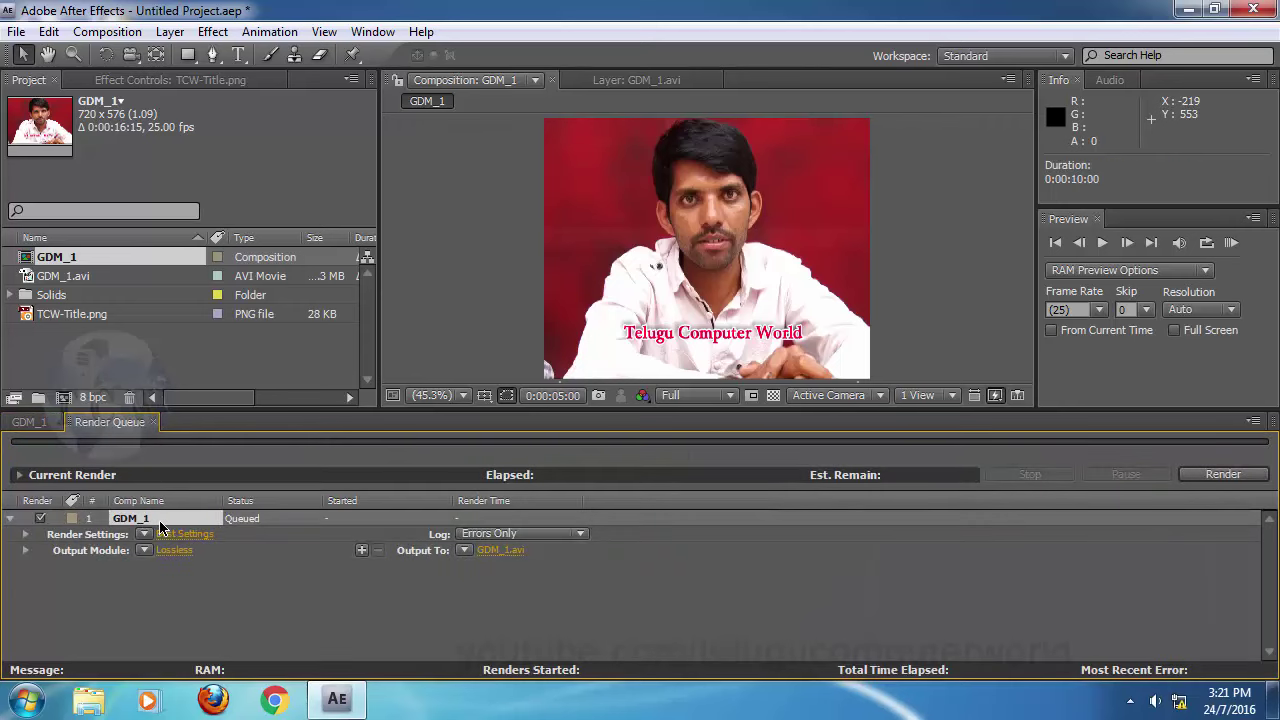
{"action": "left_click", "coordinate": [194, 535]}
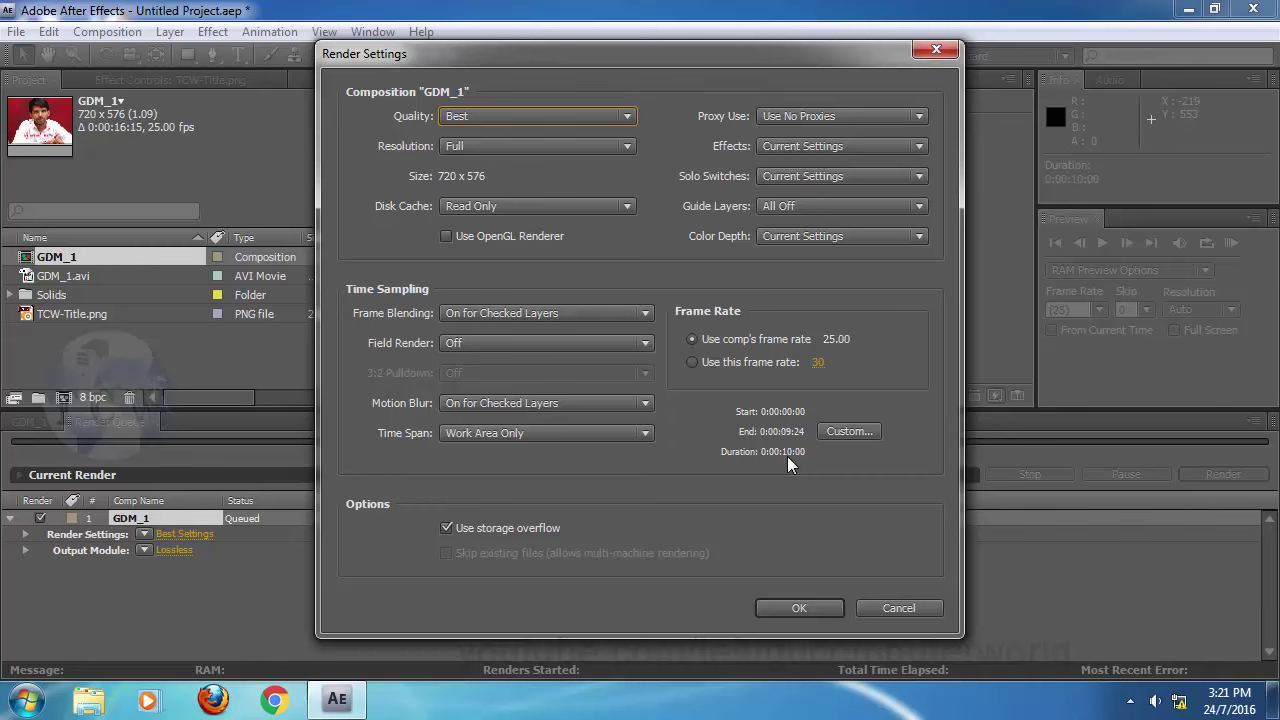
{"action": "left_click", "coordinate": [894, 610]}
- Shorten the work area back to 5 seconds and confirm Render Settings show the 0–5 second span
{"action": "left_click", "coordinate": [30, 421]}
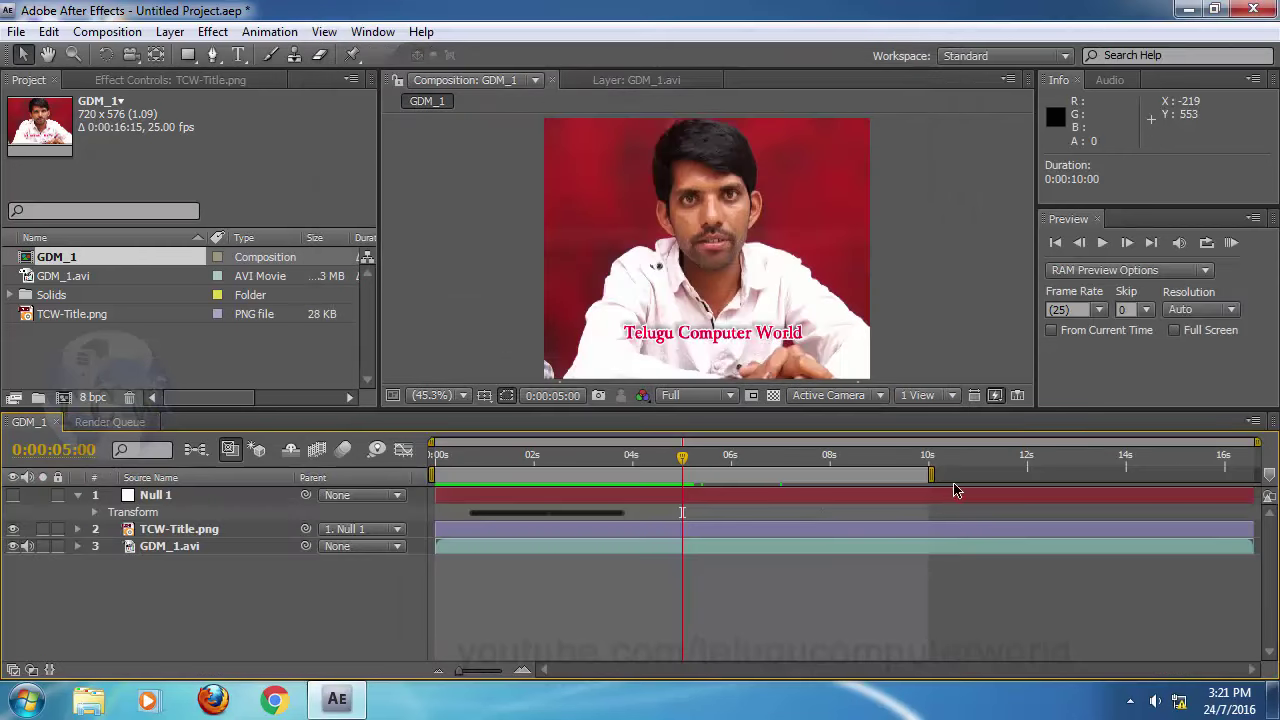
{"action": "left_click_drag", "start_coordinate": [931, 477], "coordinate": [689, 494]}
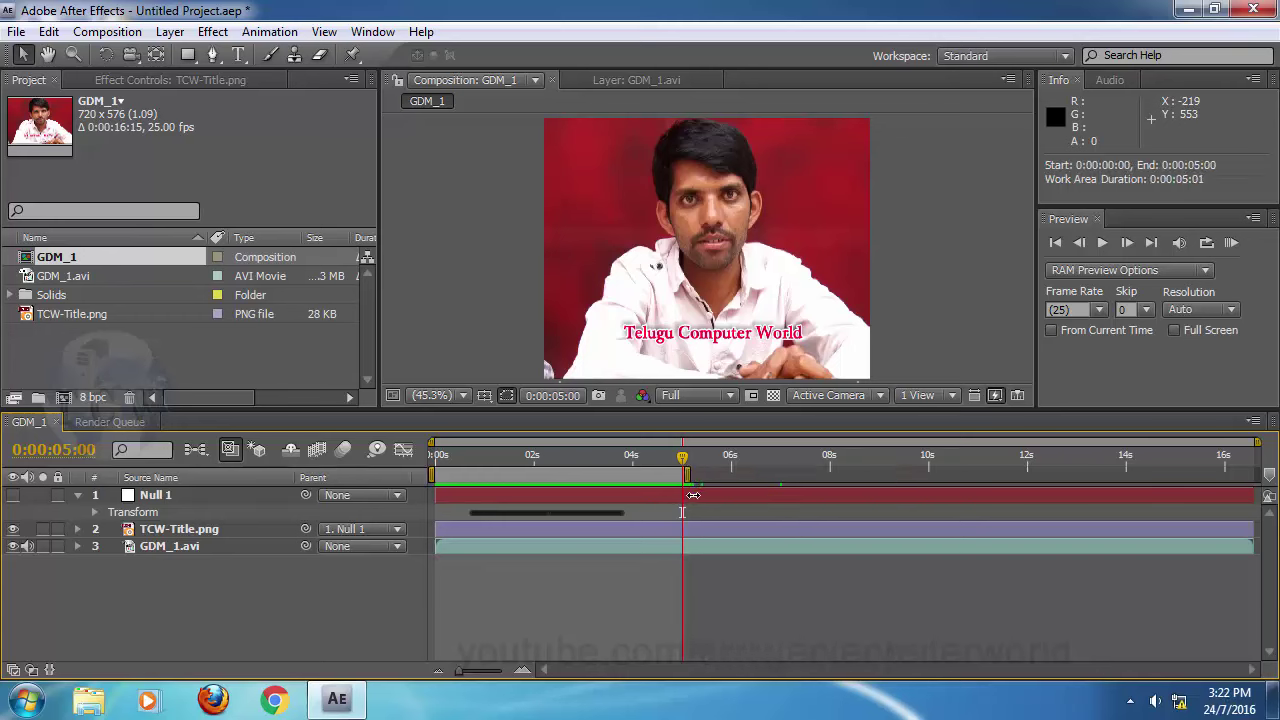
{"action": "left_click", "coordinate": [110, 422]}
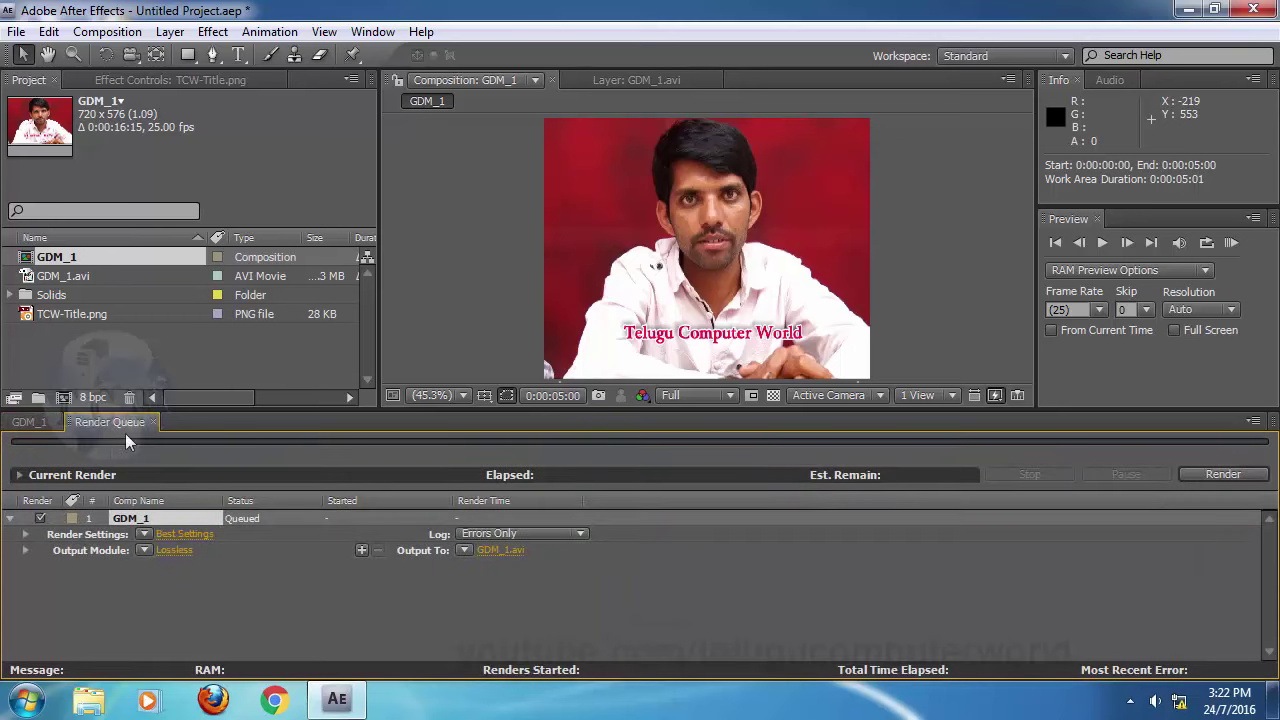
{"action": "left_click", "coordinate": [180, 534]}
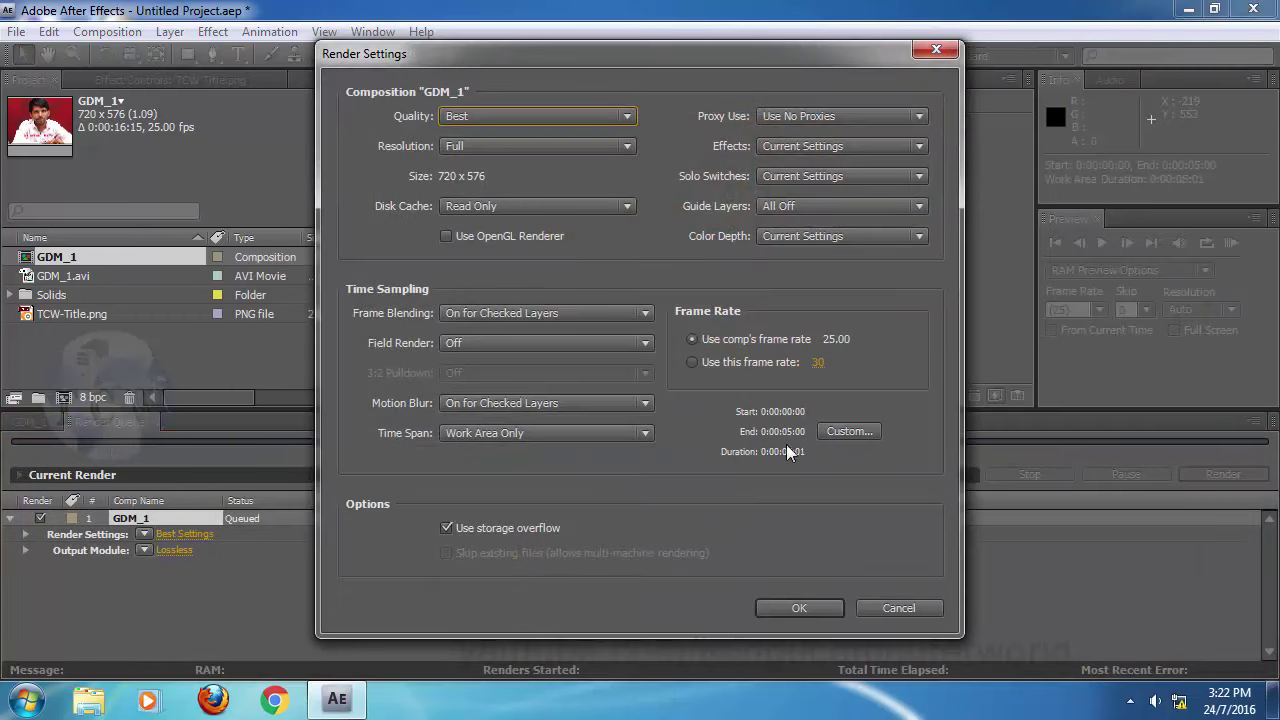
{"action": "left_click", "coordinate": [898, 608]}
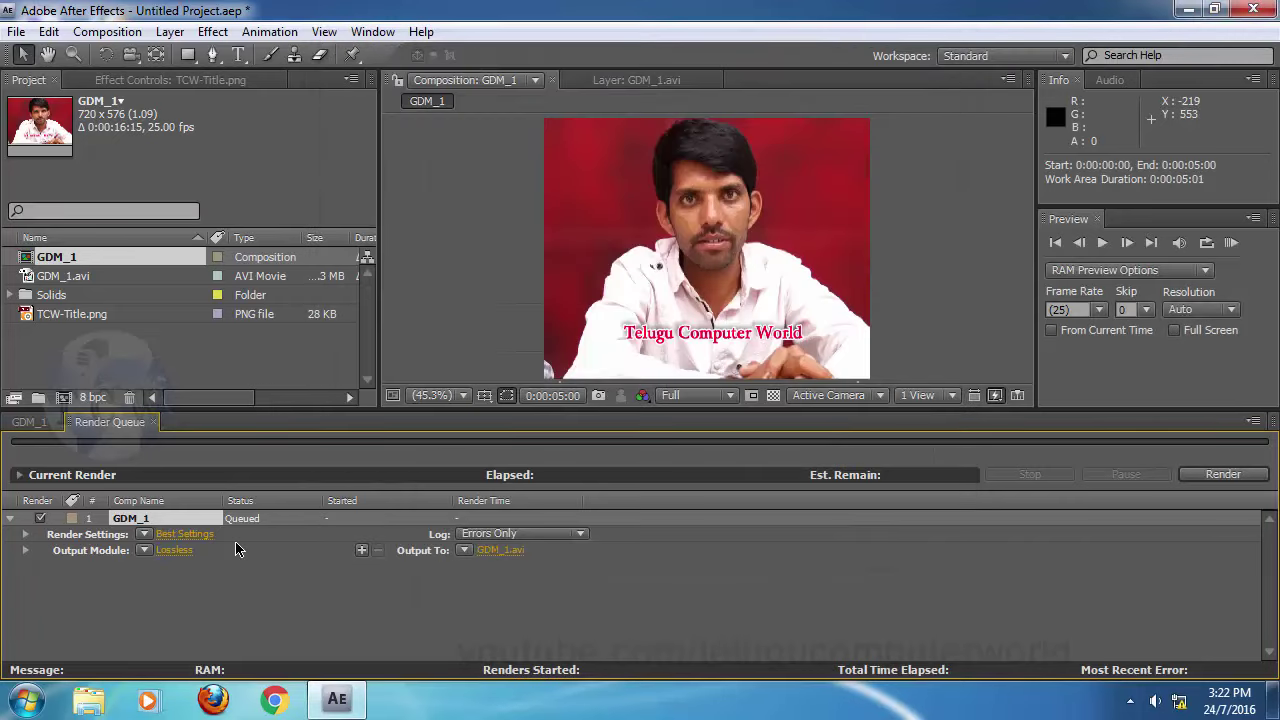
- Open GDM_1's Lossless output module settings, tick Audio Output, and open the Format list
{"action": "left_click", "coordinate": [178, 553]}
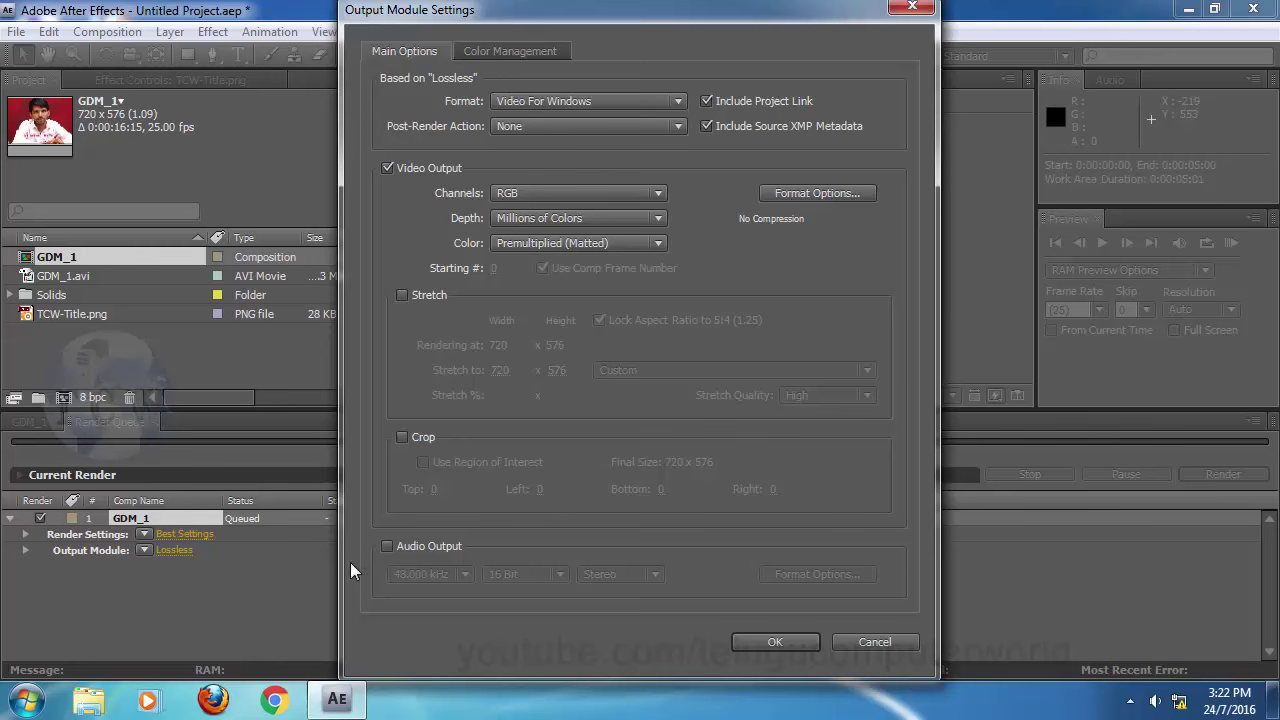
{"action": "left_click", "coordinate": [386, 547]}
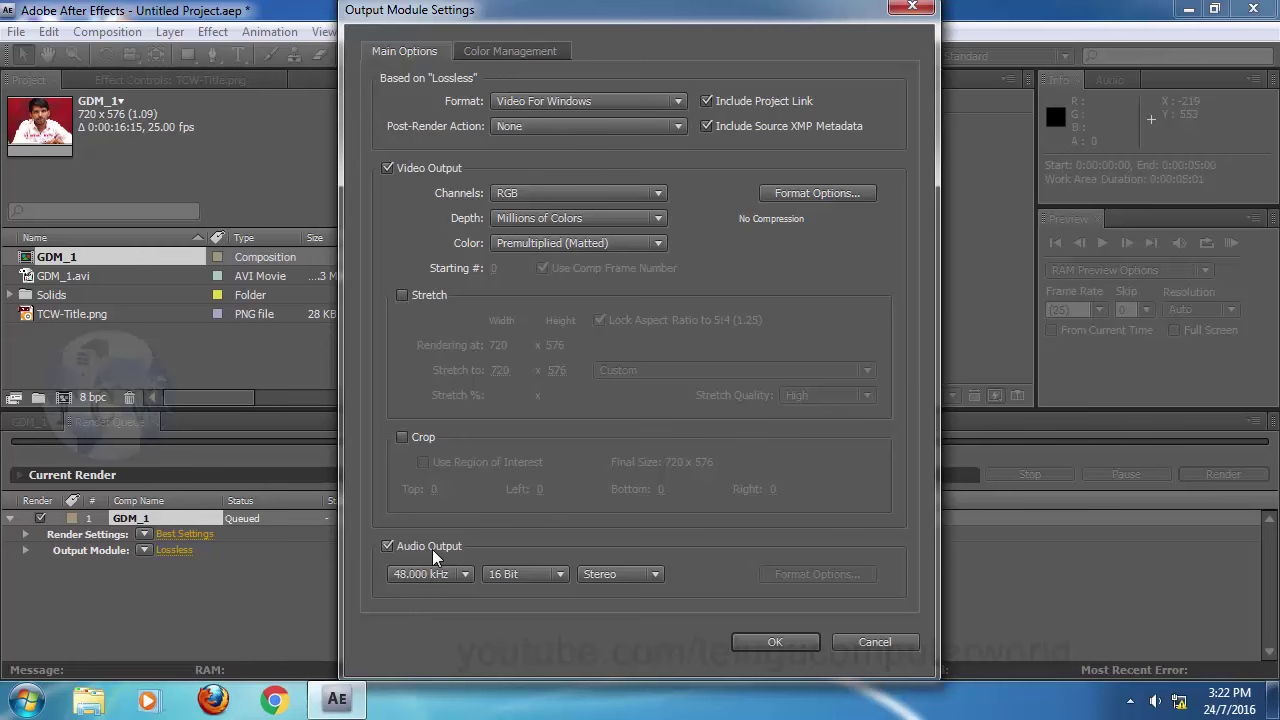
{"action": "left_click", "coordinate": [586, 99]}
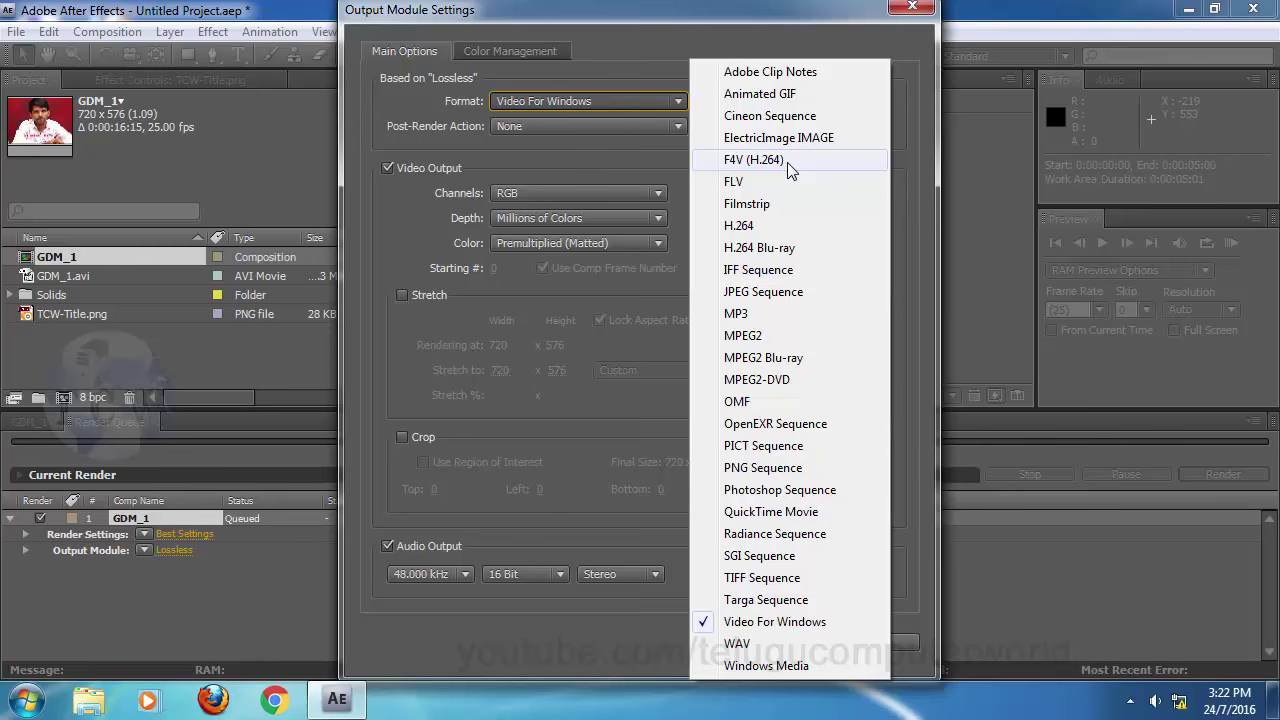
- Set the format to F4V (H.264), briefly try MPEG2 with PAL DV Medium Quality, then close the MPEG2 settings
{"action": "left_click", "coordinate": [787, 162]}
{"action": "left_click", "coordinate": [593, 110]}
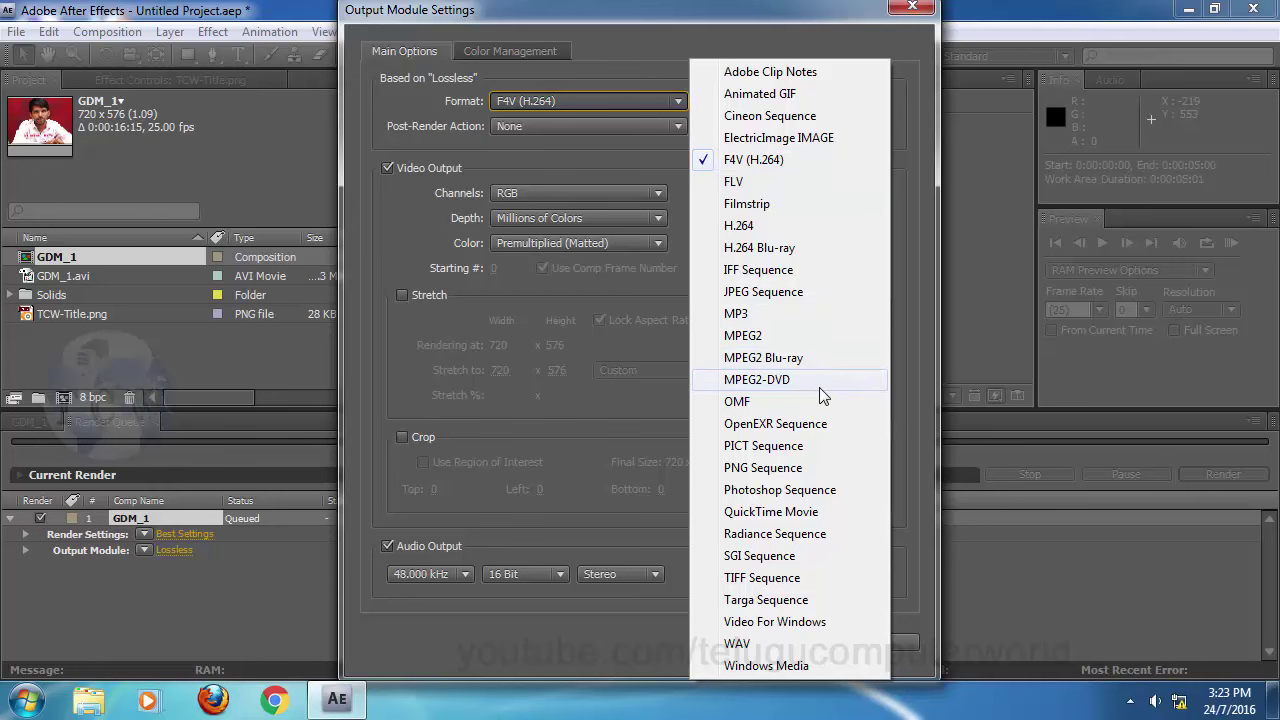
{"action": "left_click", "coordinate": [795, 337]}
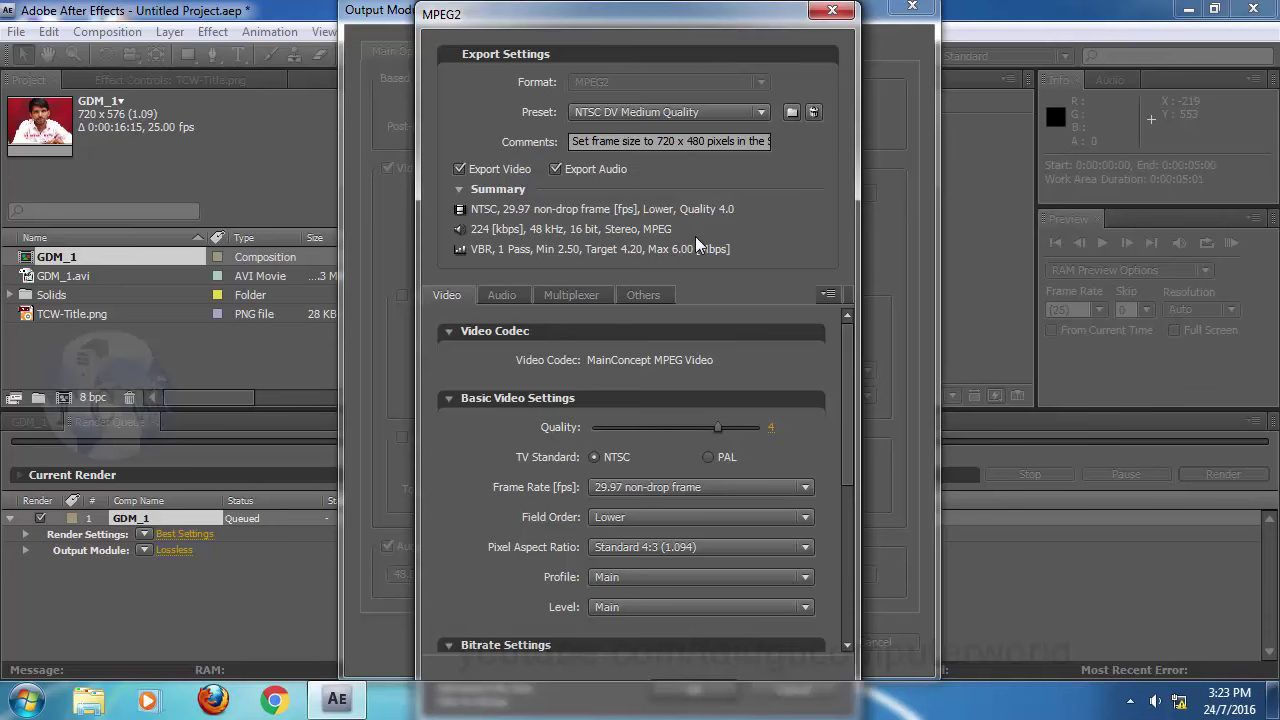
{"action": "left_click", "coordinate": [650, 115]}
{"action": "left_click", "coordinate": [651, 158]}
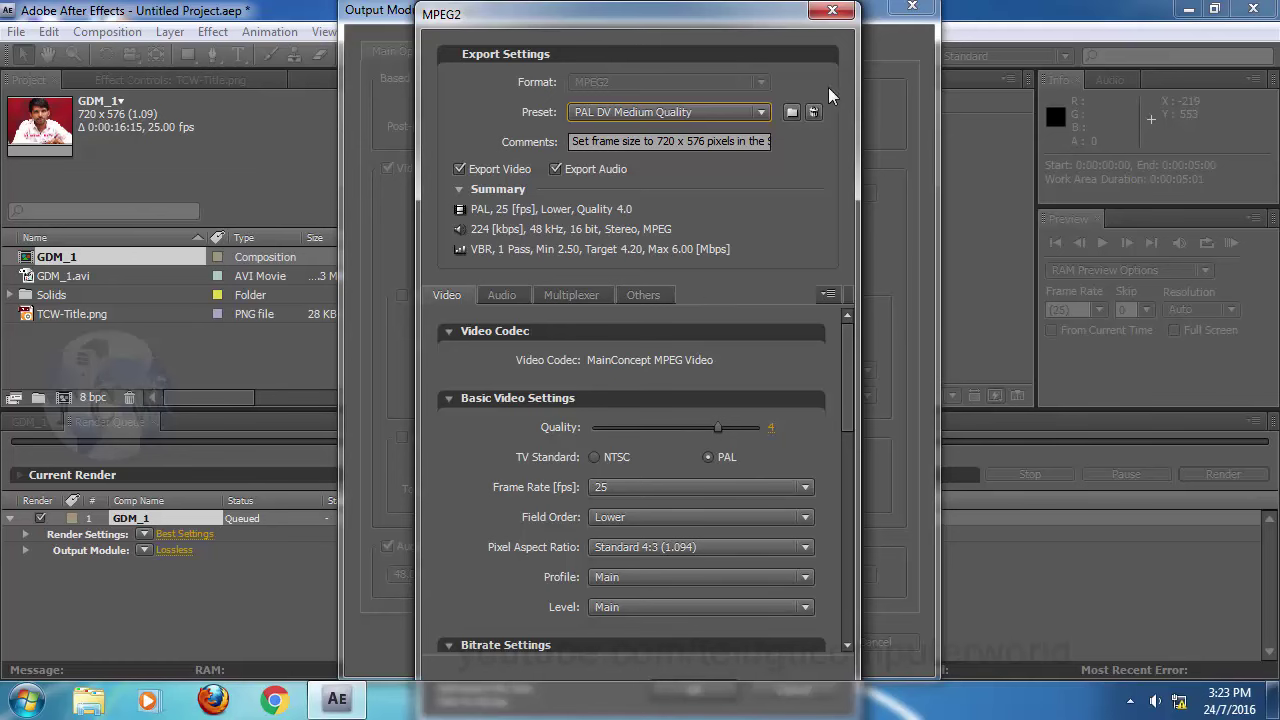
{"action": "left_click", "coordinate": [832, 12]}
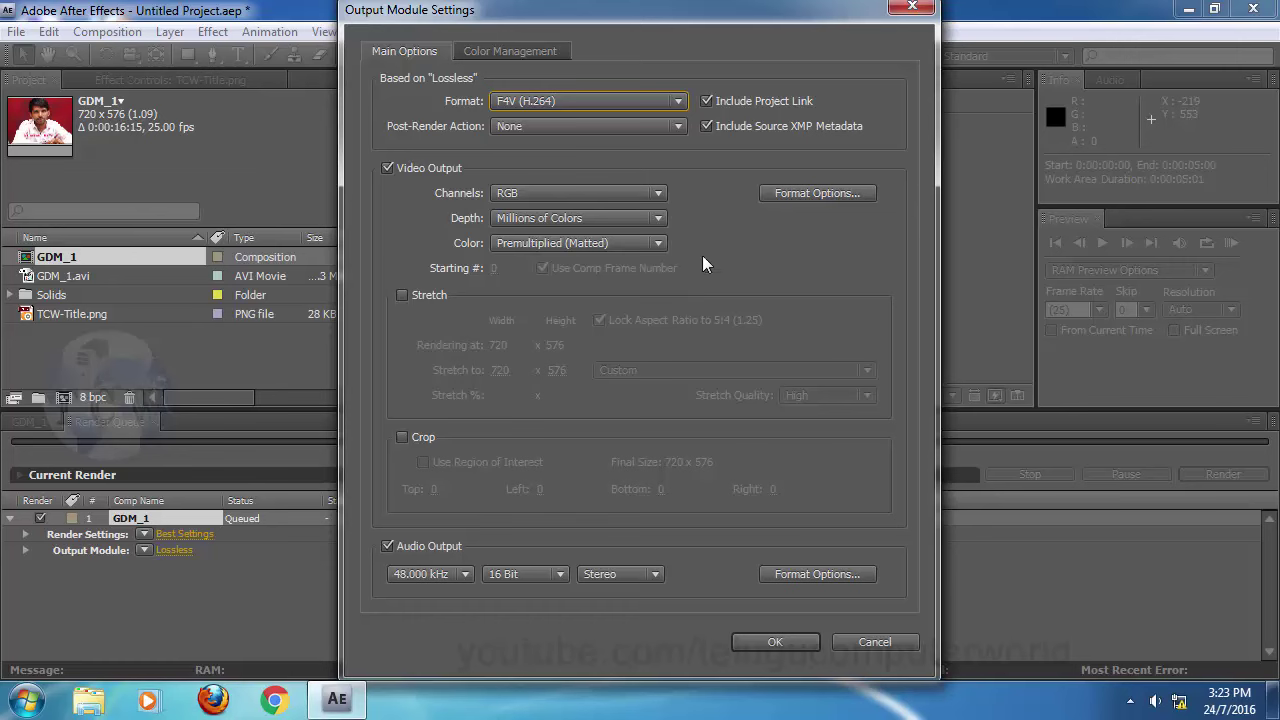
- Open the F4V format options, then set the Windows taskbar to auto-hide
{"action": "left_click", "coordinate": [826, 196]}
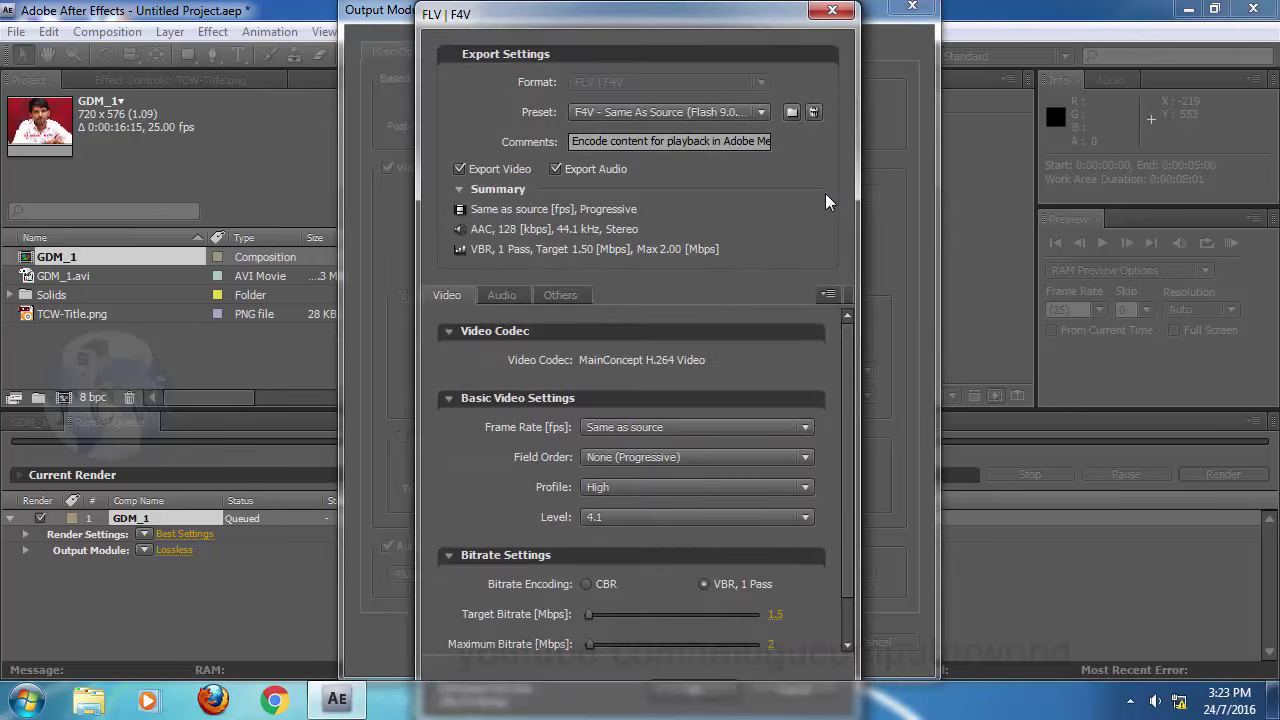
{"action": "left_click_drag", "start_coordinate": [724, 16], "coordinate": [724, 19]}
{"action": "right_click", "coordinate": [940, 698]}
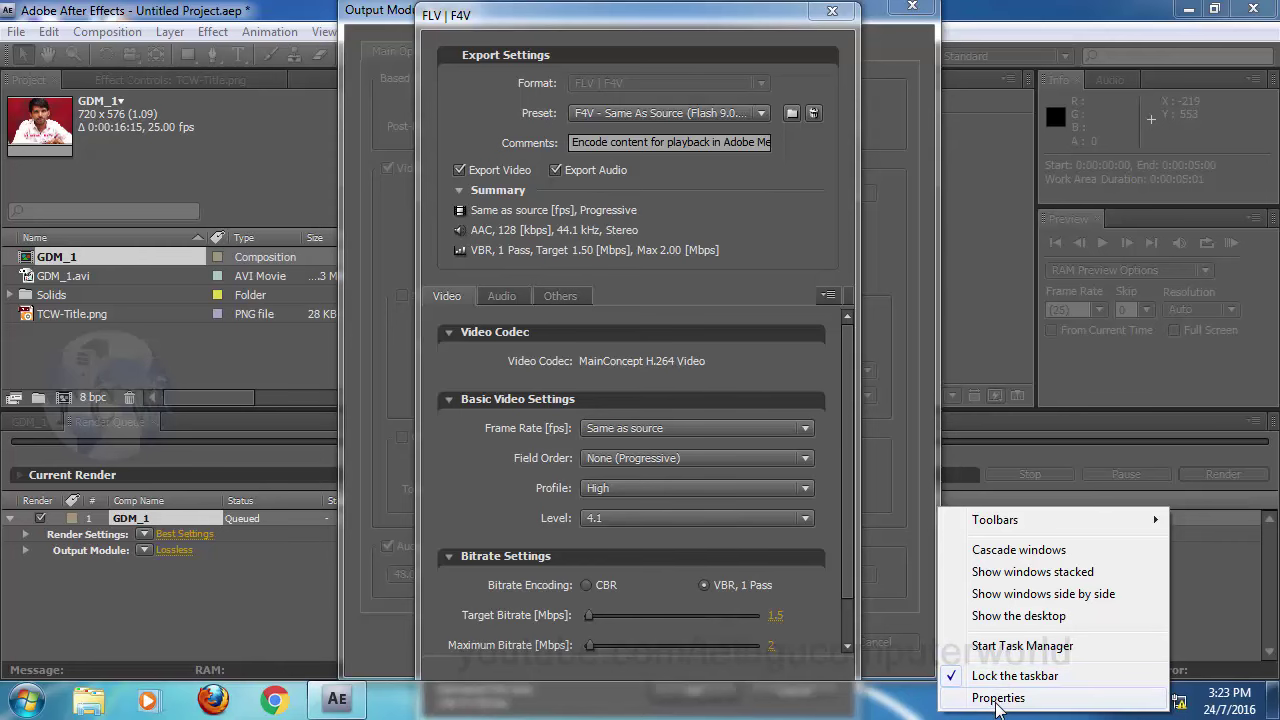
{"action": "left_click", "coordinate": [997, 698]}
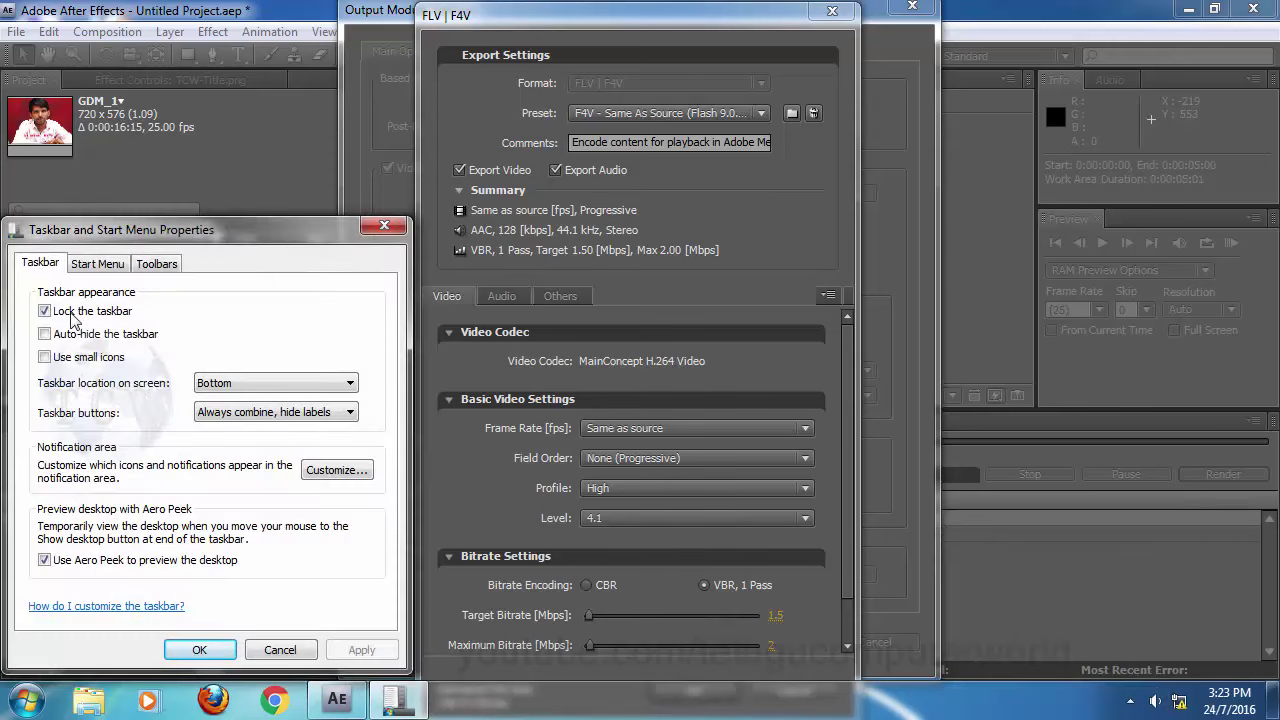
{"action": "left_click", "coordinate": [70, 334]}
{"action": "left_click", "coordinate": [220, 650]}
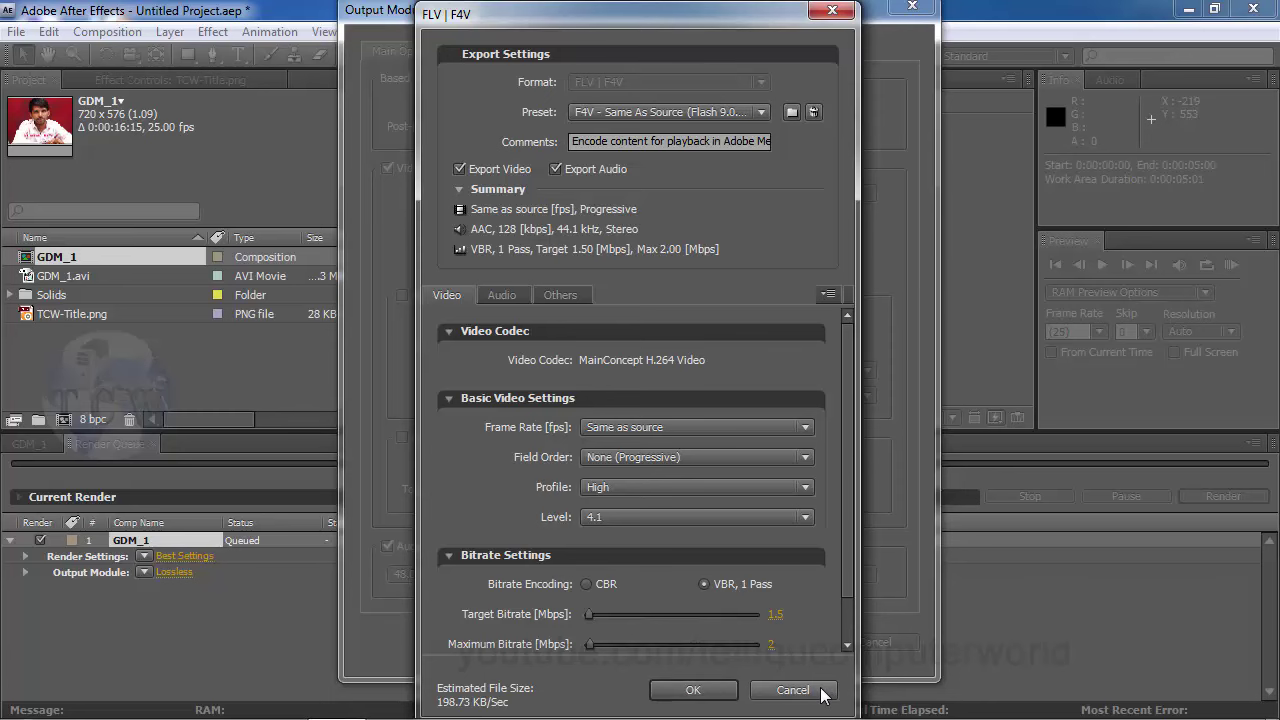
- Keep Export Audio checked in the F4V options and confirm Output Module Settings with OK
{"action": "left_click", "coordinate": [832, 12]}
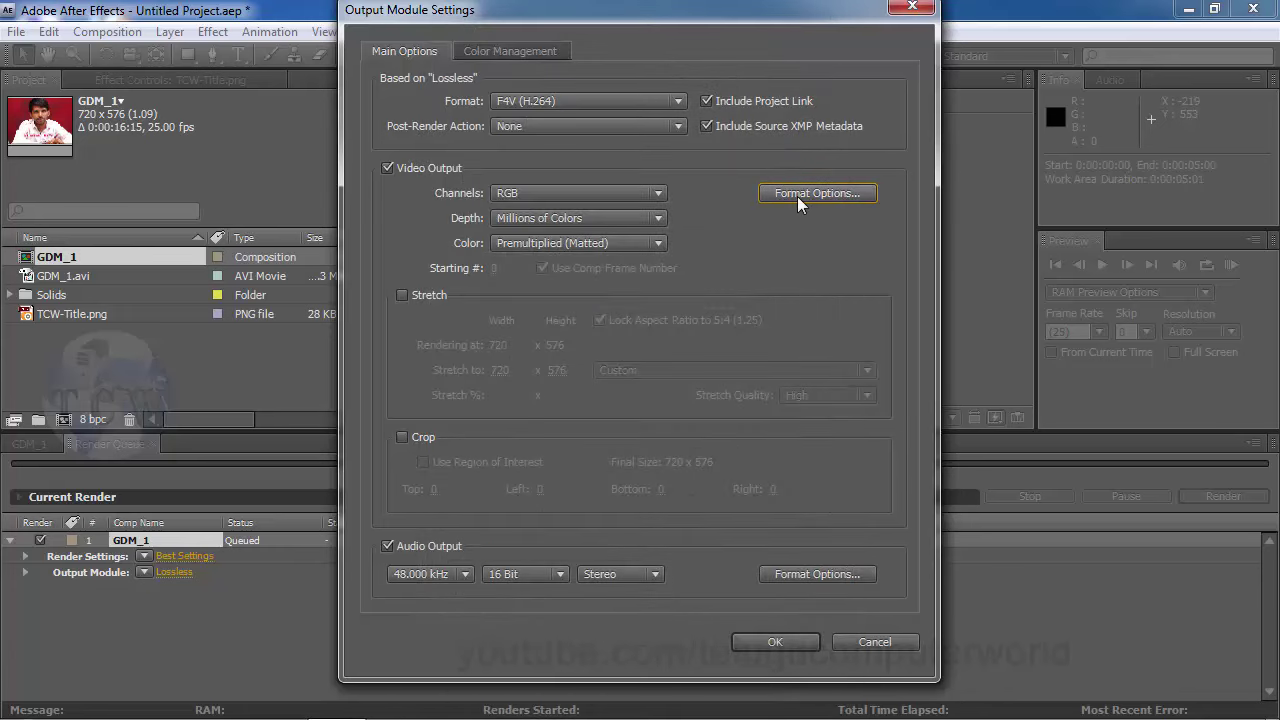
{"action": "left_click", "coordinate": [797, 196]}
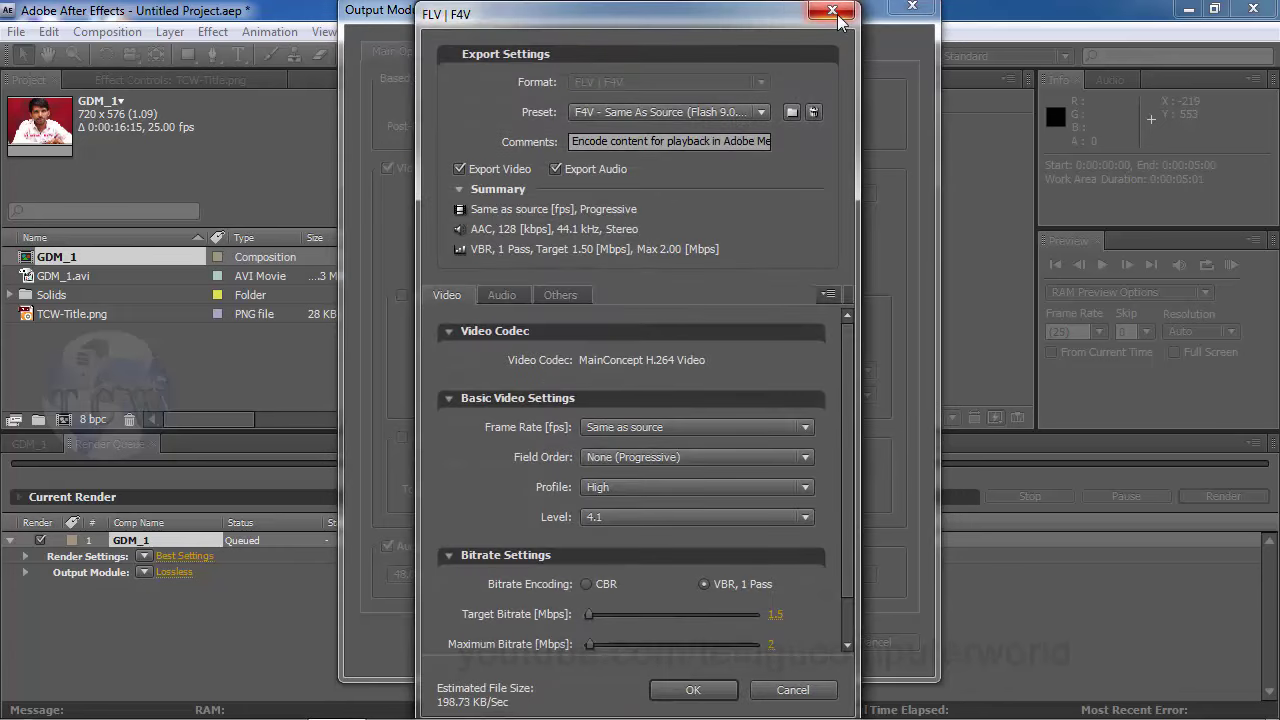
{"action": "left_click", "coordinate": [557, 169]}
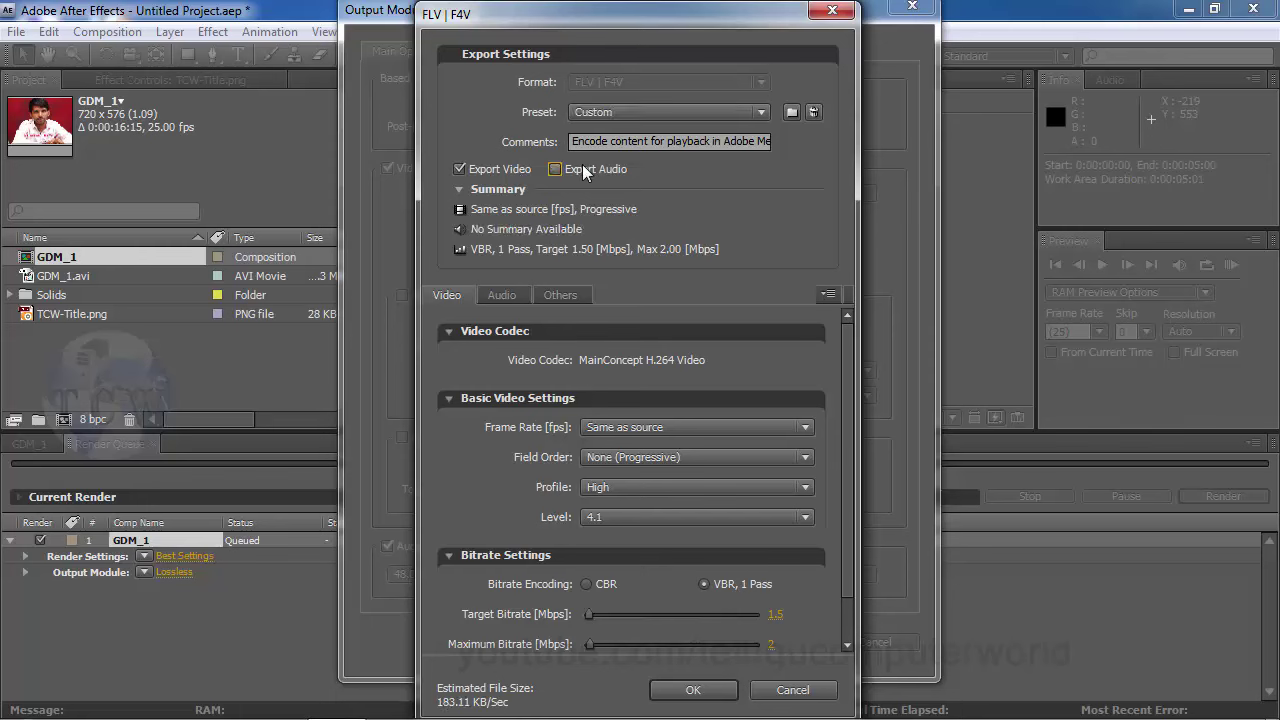
{"action": "left_click", "coordinate": [555, 169]}
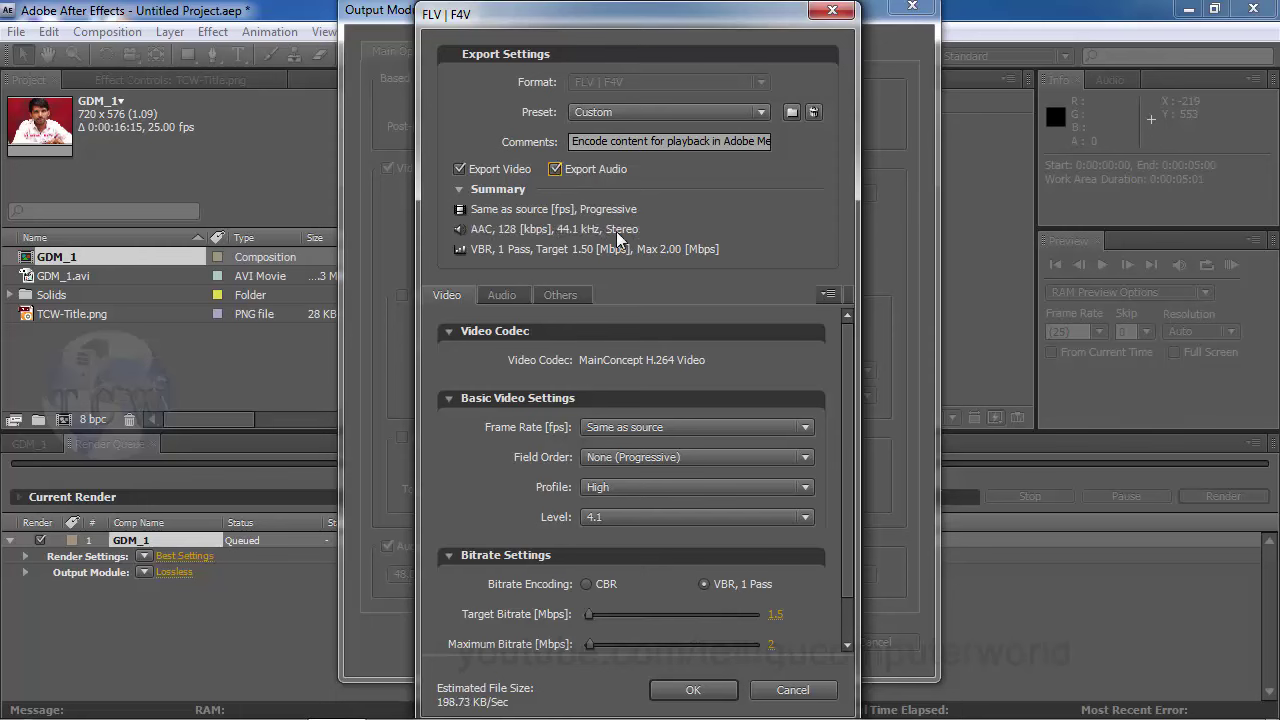
{"action": "left_click", "coordinate": [831, 11]}
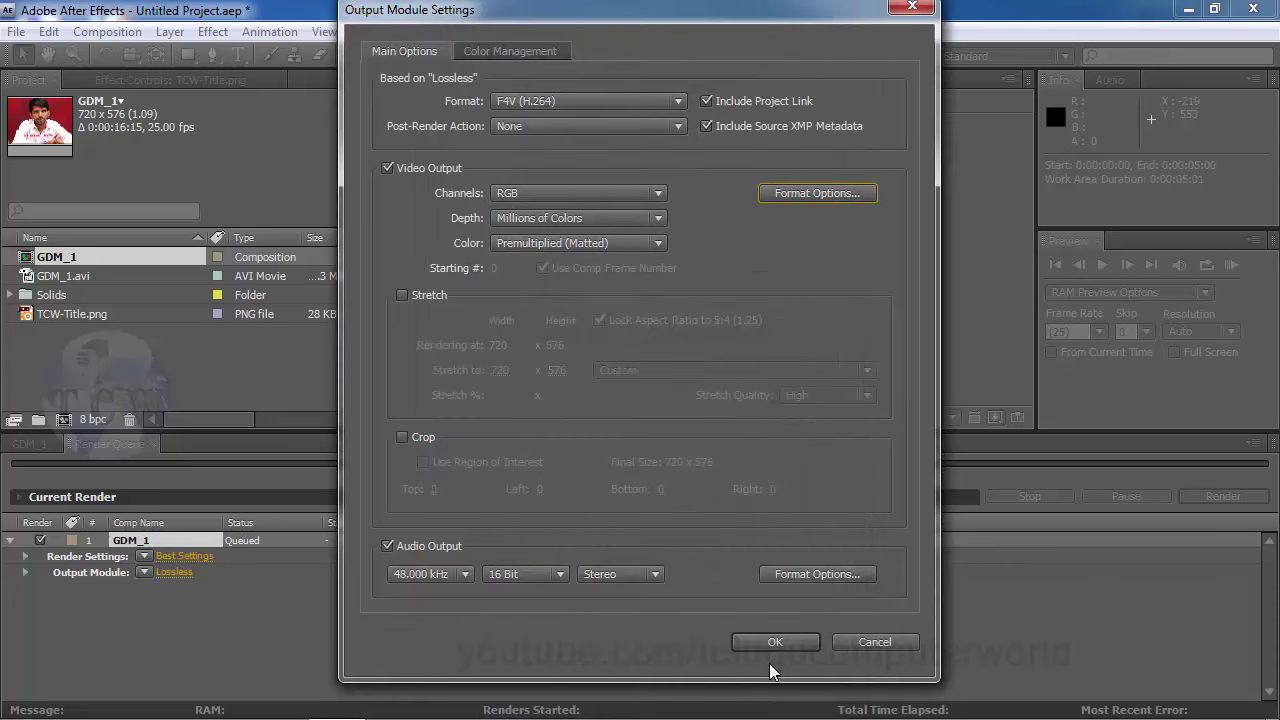
{"action": "left_click", "coordinate": [767, 644]}
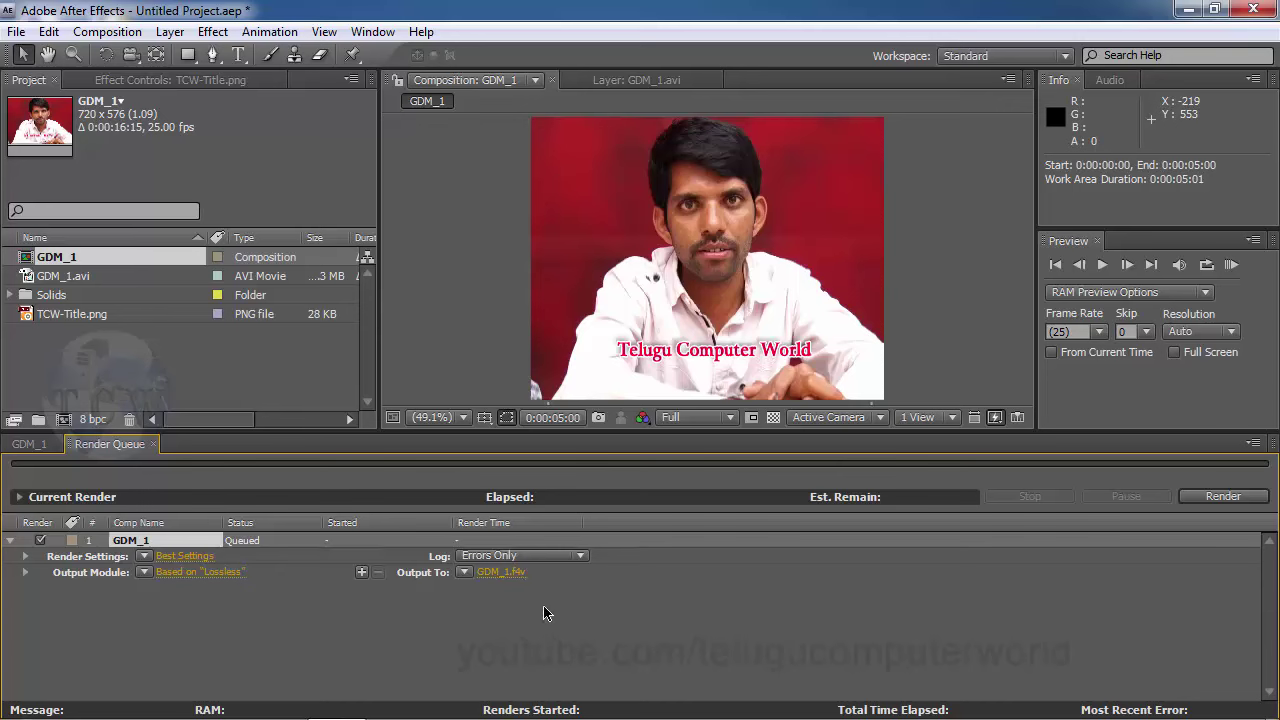
- Save the GDM_1 render output as 'Final' (Final.f4v) inside the Footage folder
{"action": "left_click", "coordinate": [499, 574]}
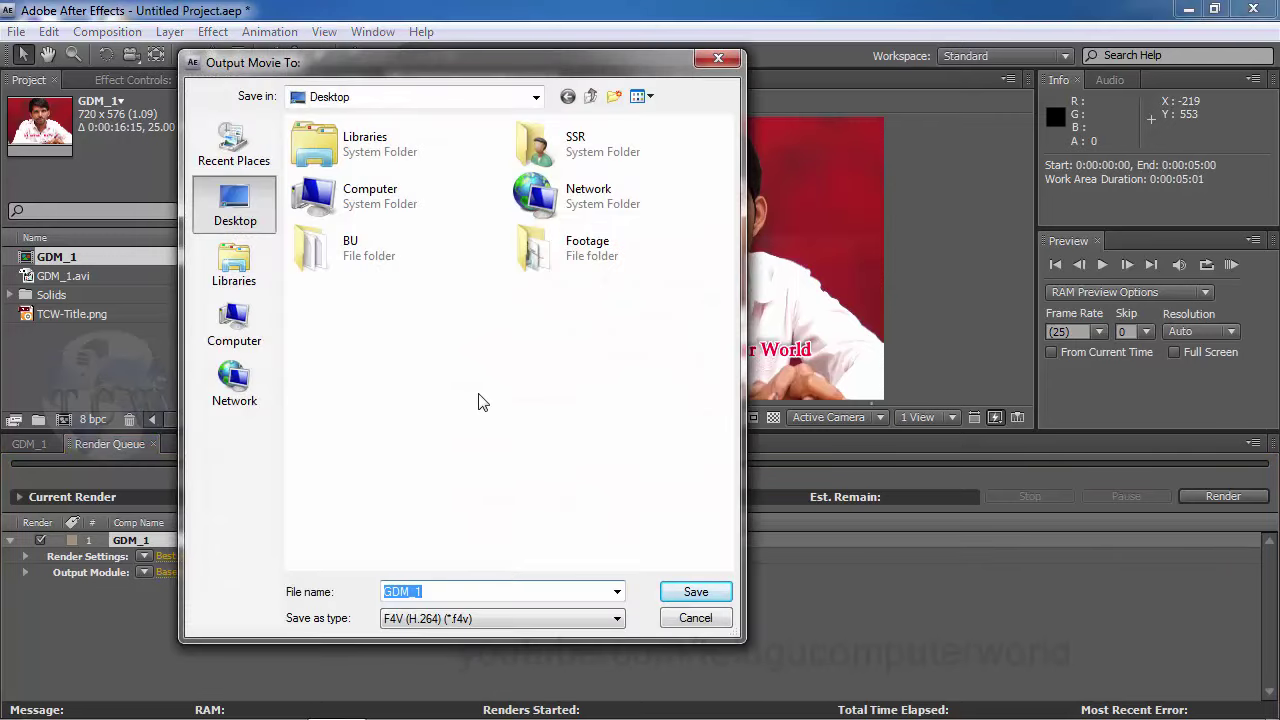
{"action": "double_click", "coordinate": [535, 250]}
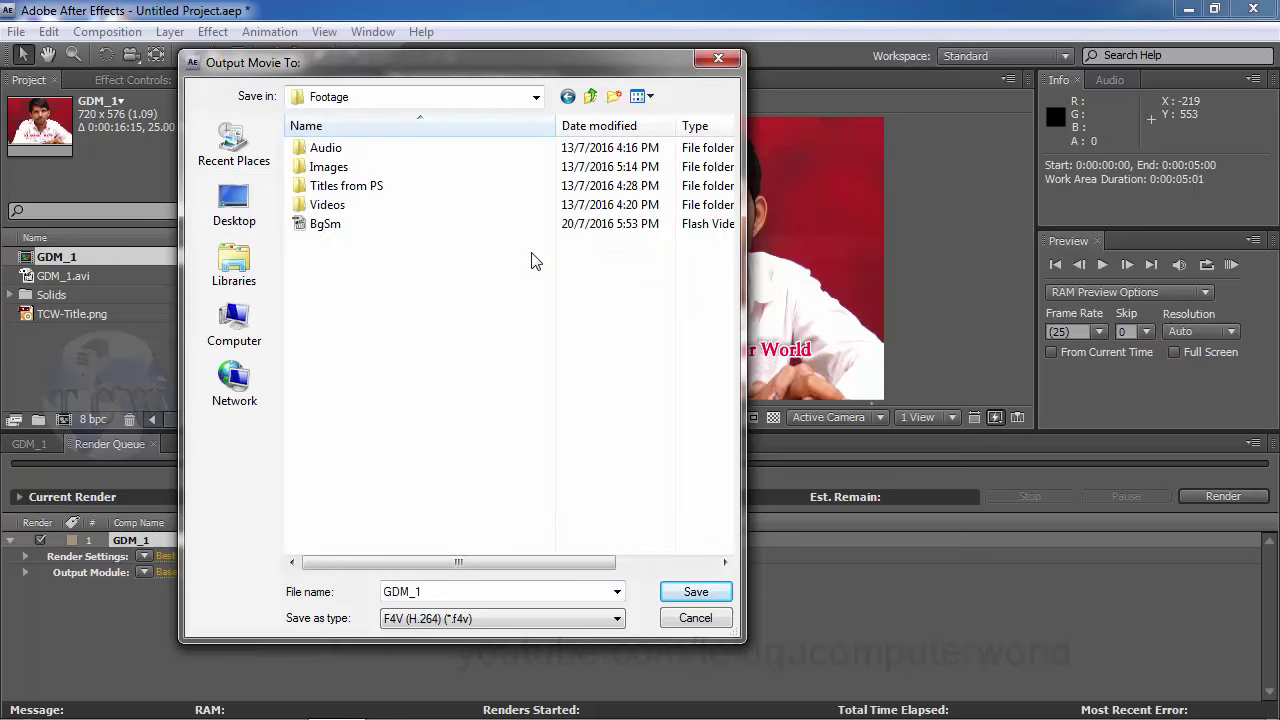
{"action": "double_click", "coordinate": [446, 591]}
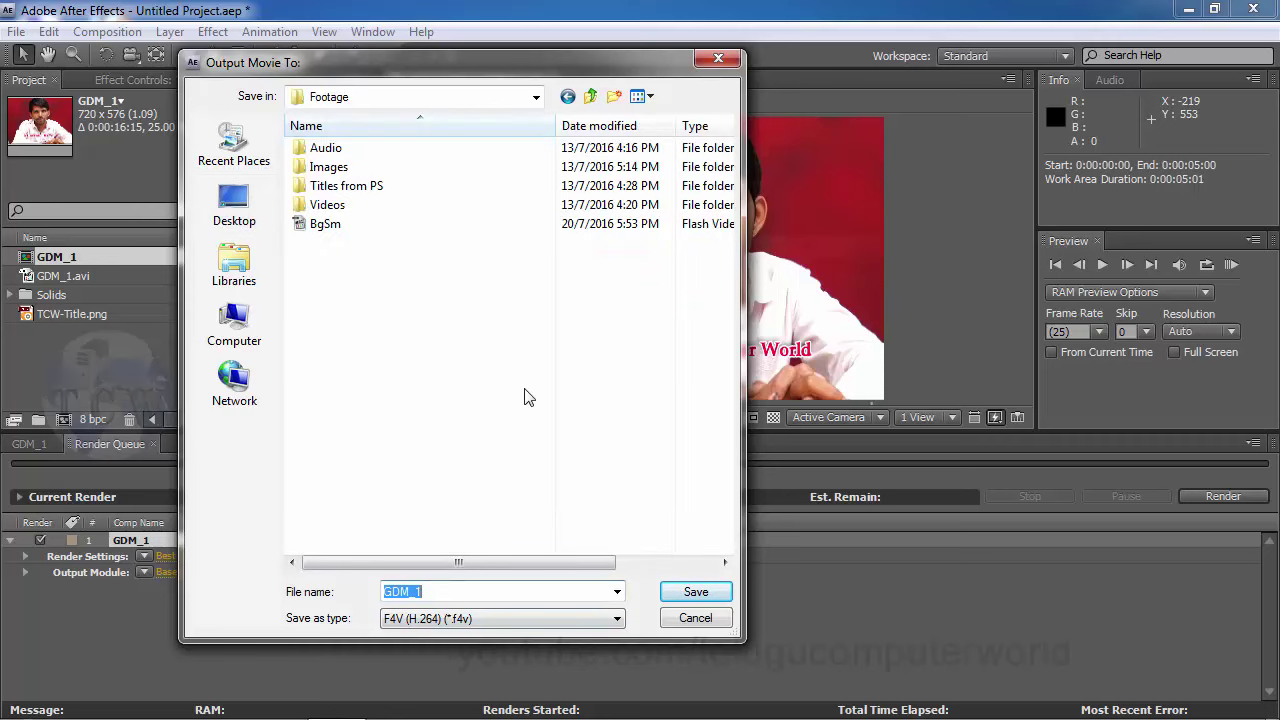
{"action": "type", "text": "fin"}
{"action": "type", "text": "Final"}
{"action": "left_click", "coordinate": [697, 593]}
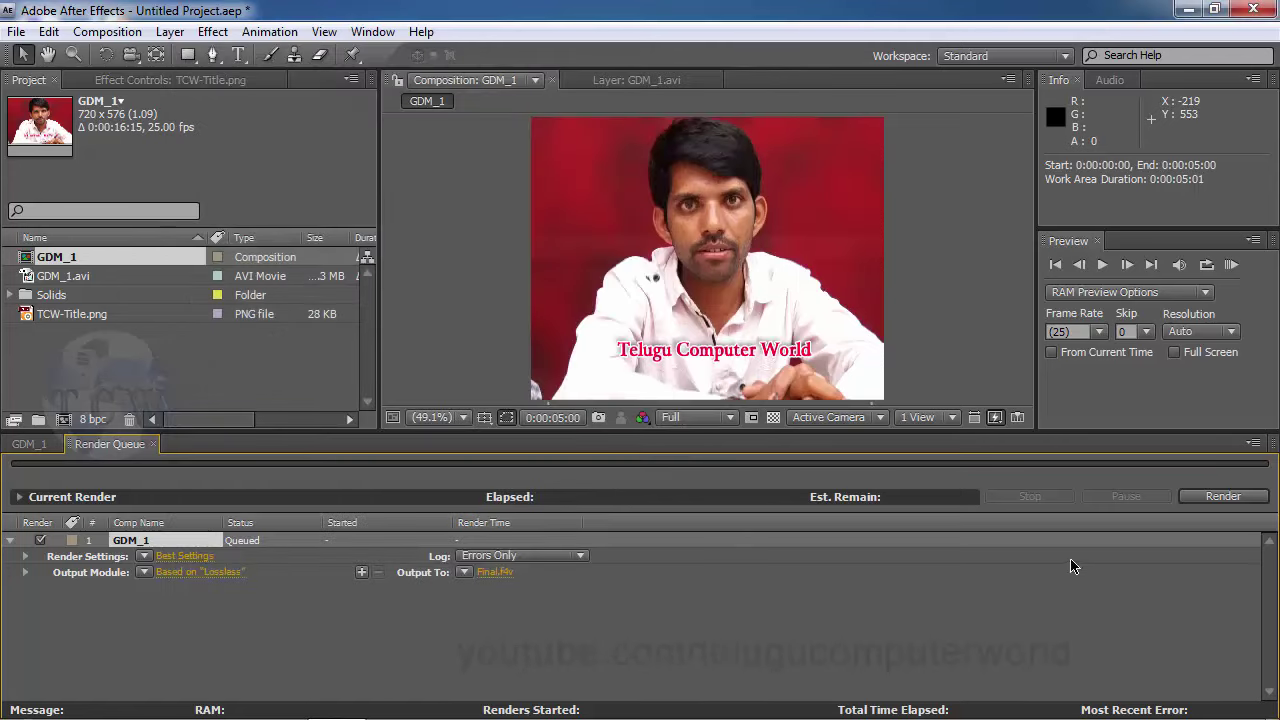
- Render GDM_1 to Final.f4v, return to the GDM_1 timeline, and show the Windows desktop
{"action": "left_click", "coordinate": [1216, 497]}
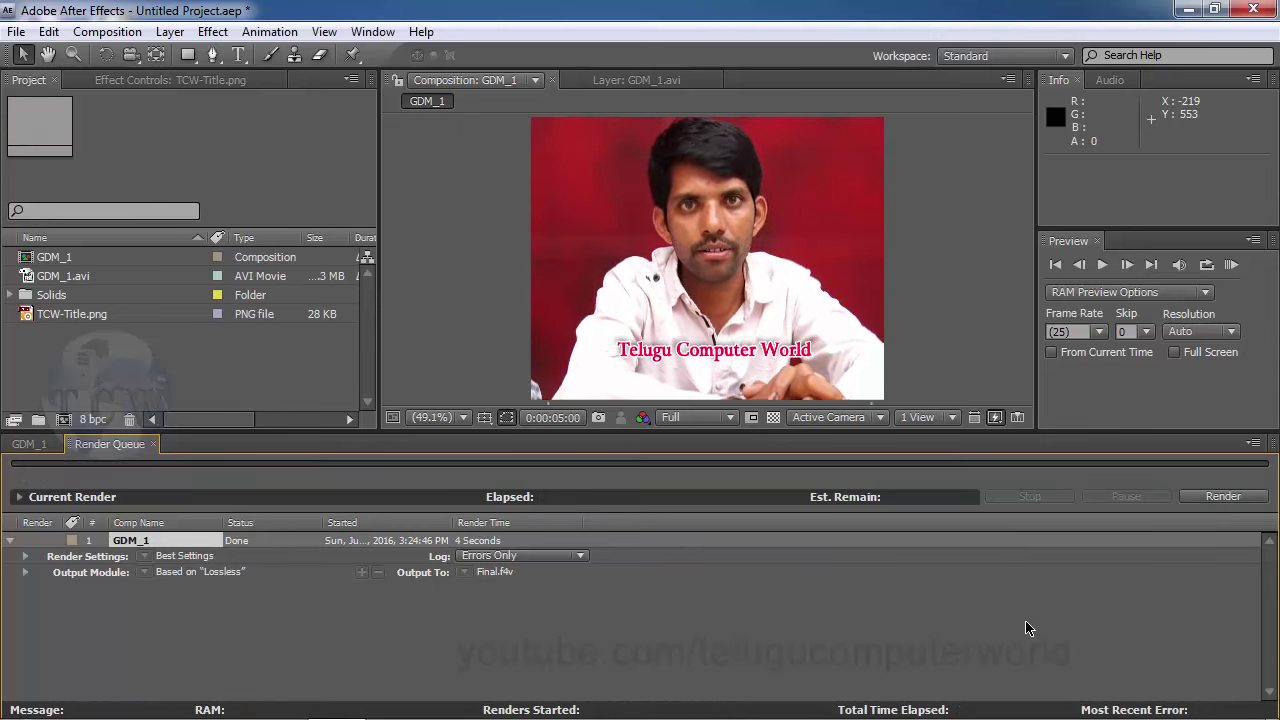
{"action": "left_click", "coordinate": [30, 446]}
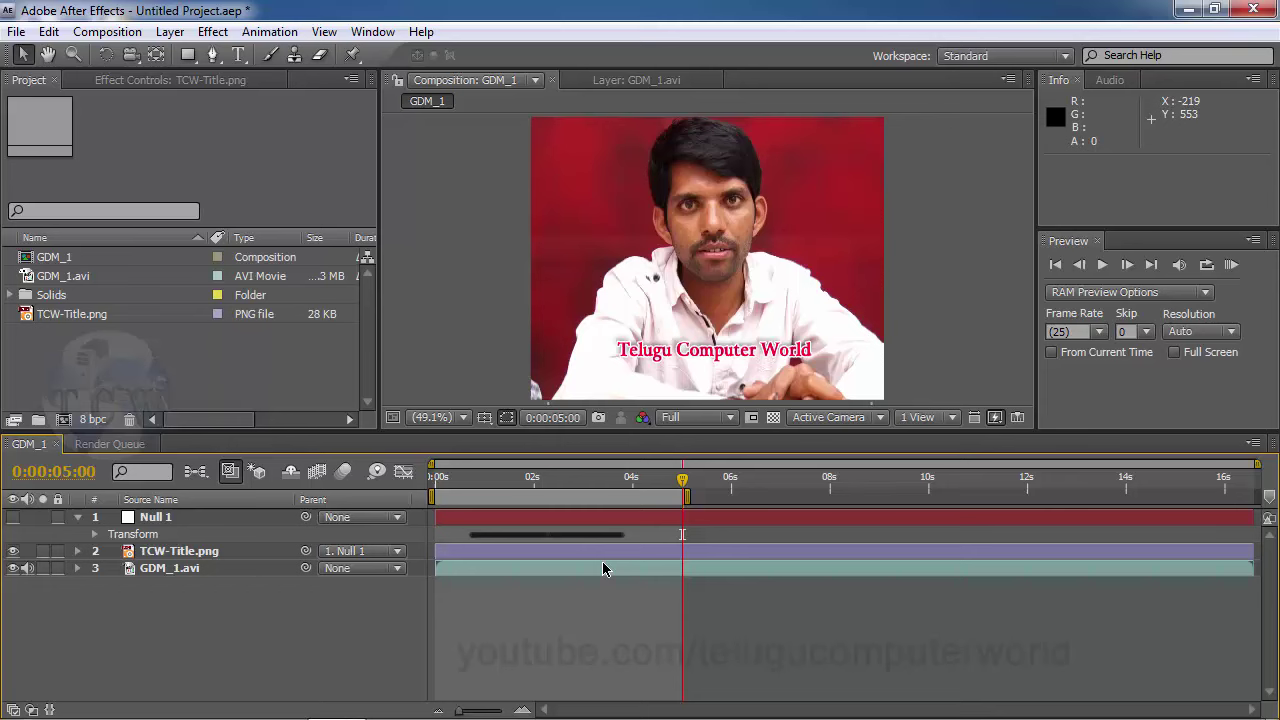
{"action": "right_click", "coordinate": [750, 716]}
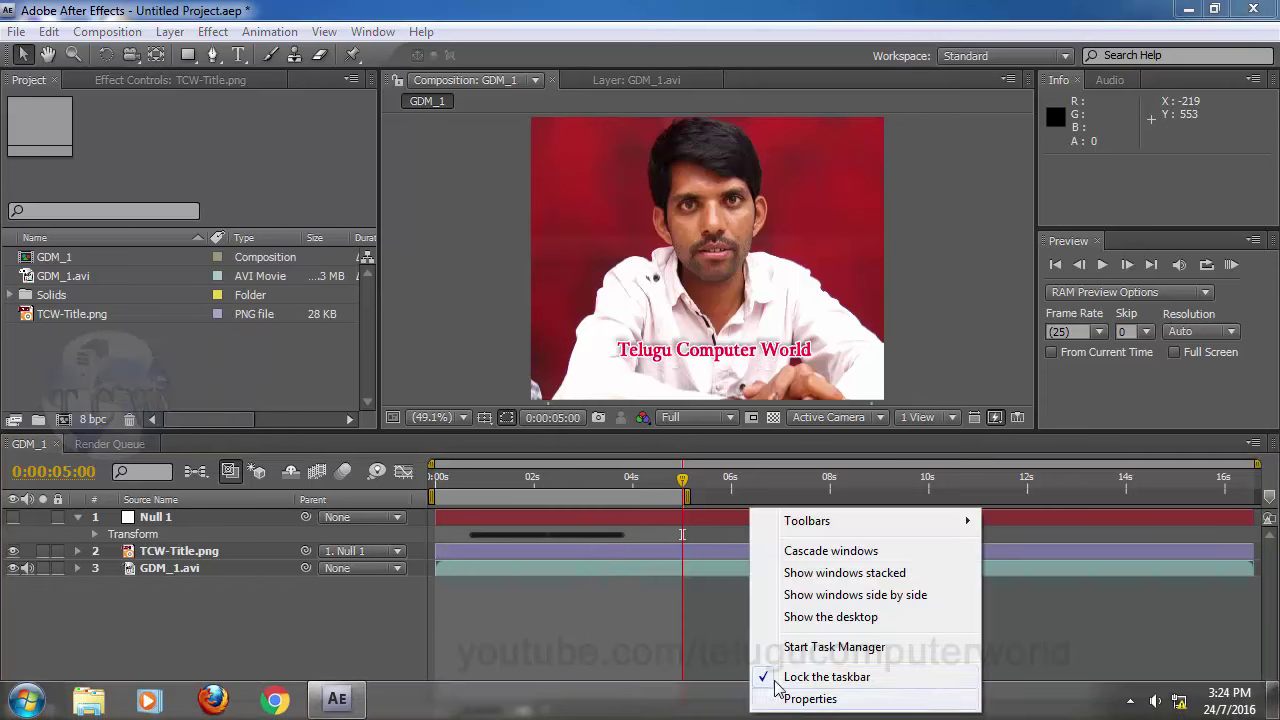
{"action": "left_click", "coordinate": [820, 615]}
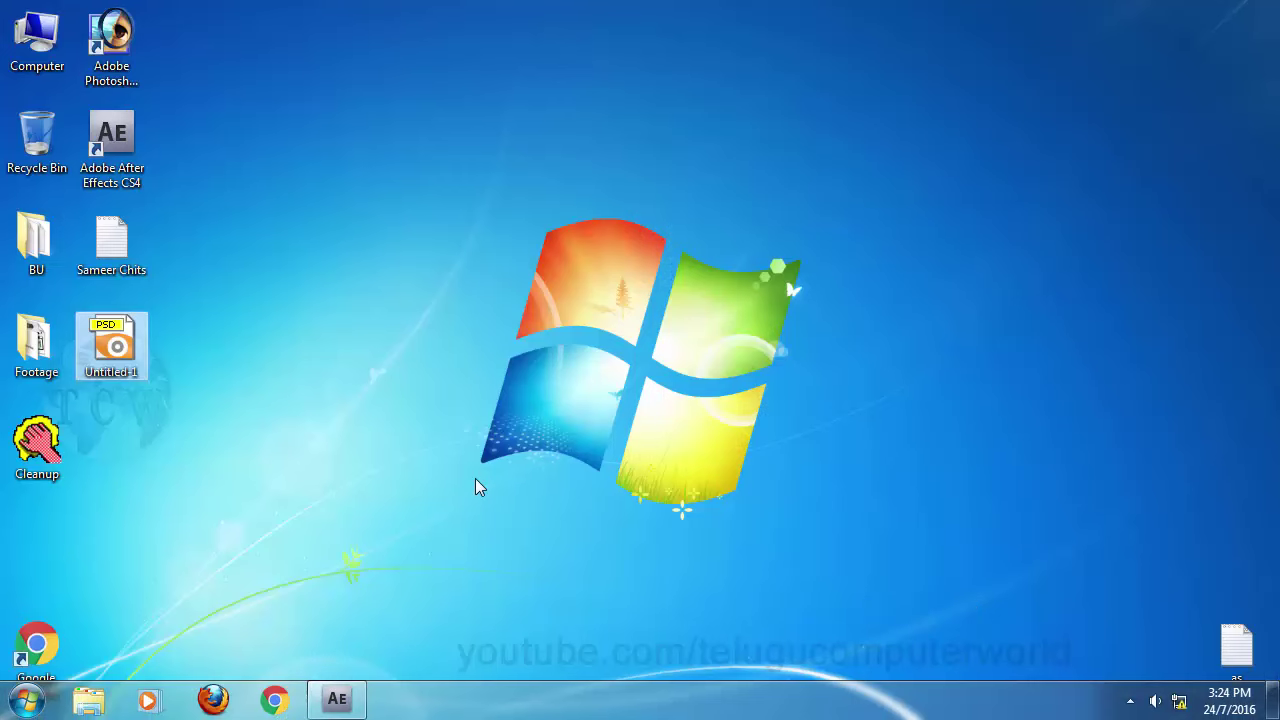
- Open the Footage folder, play the rendered Final video in MPC-HC, then close the player
{"action": "double_click", "coordinate": [35, 348]}
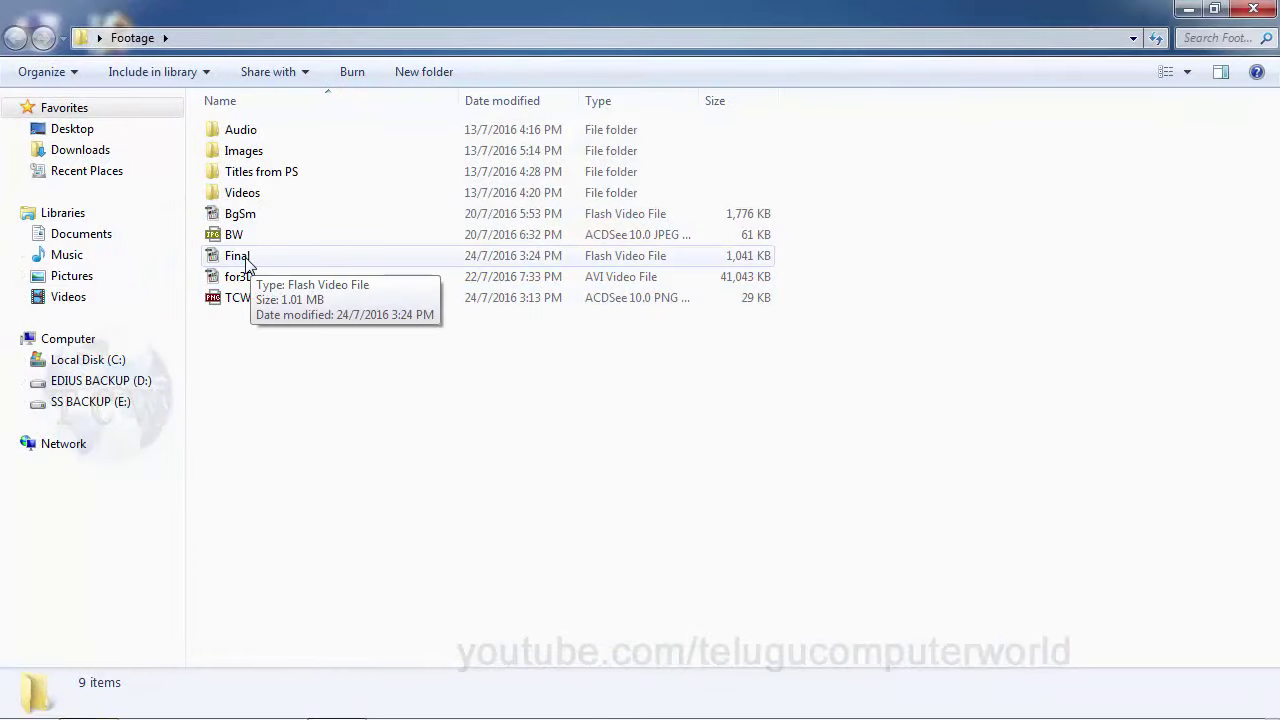
{"action": "left_click", "coordinate": [229, 261]}
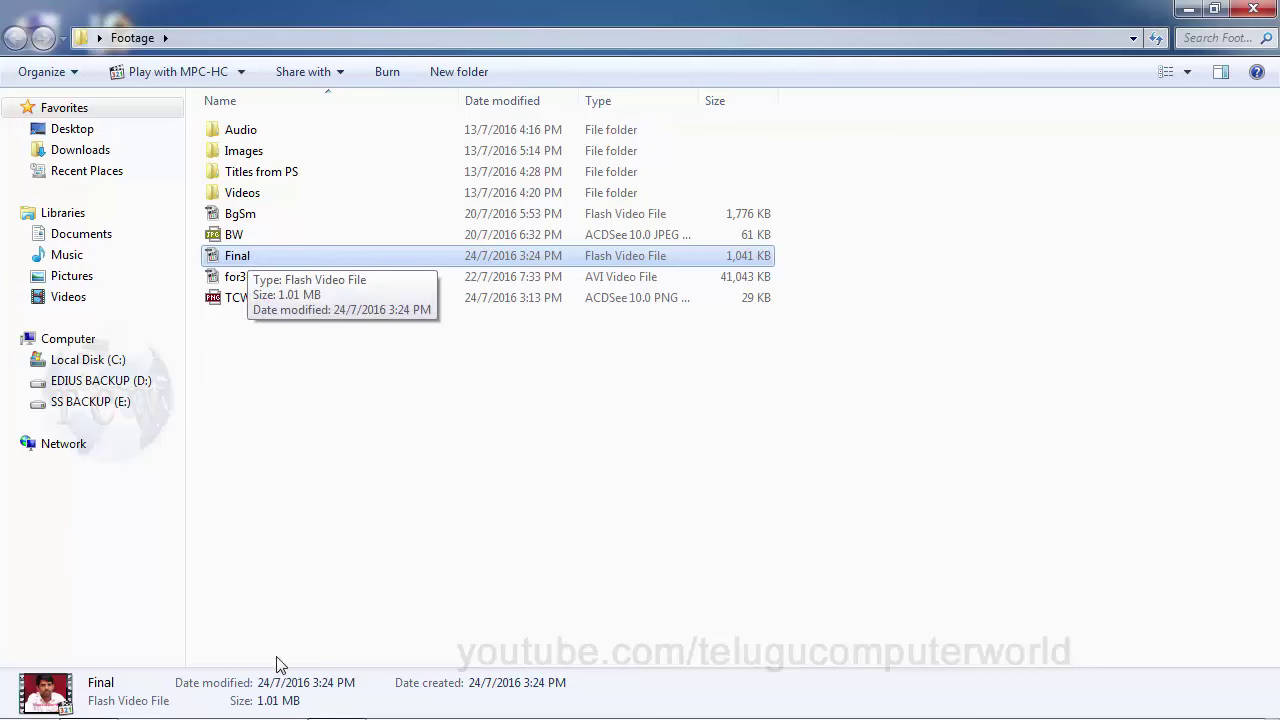
{"action": "double_click", "coordinate": [266, 257]}
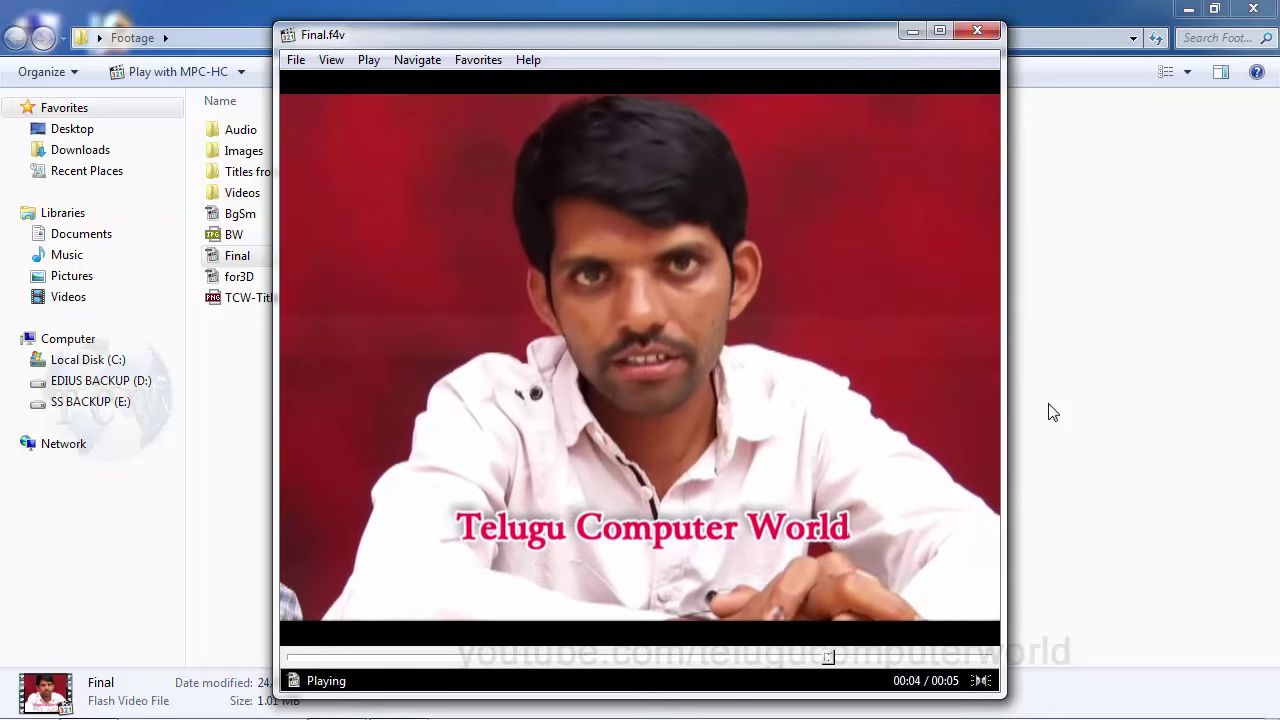
{"action": "left_click", "coordinate": [987, 37]}
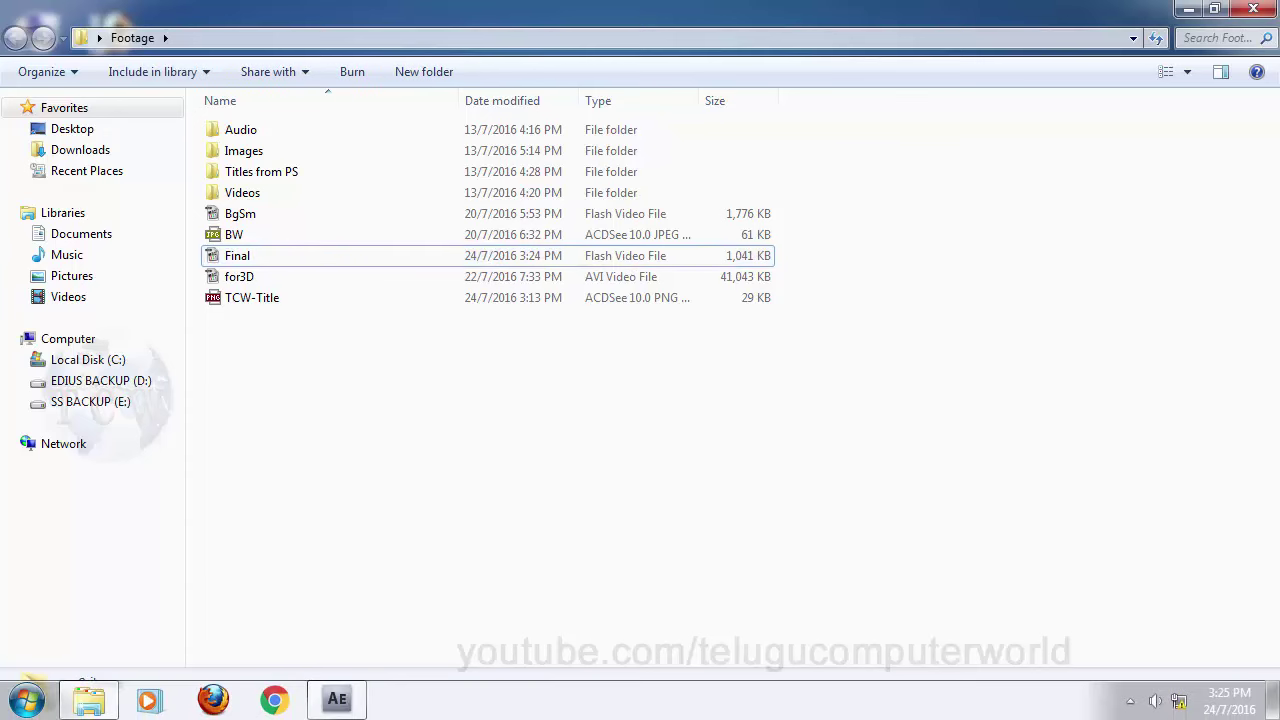
- Return to After Effects, scrub through the GDM_1 frames, and bring up the Composition menu
{"action": "left_click", "coordinate": [340, 699]}
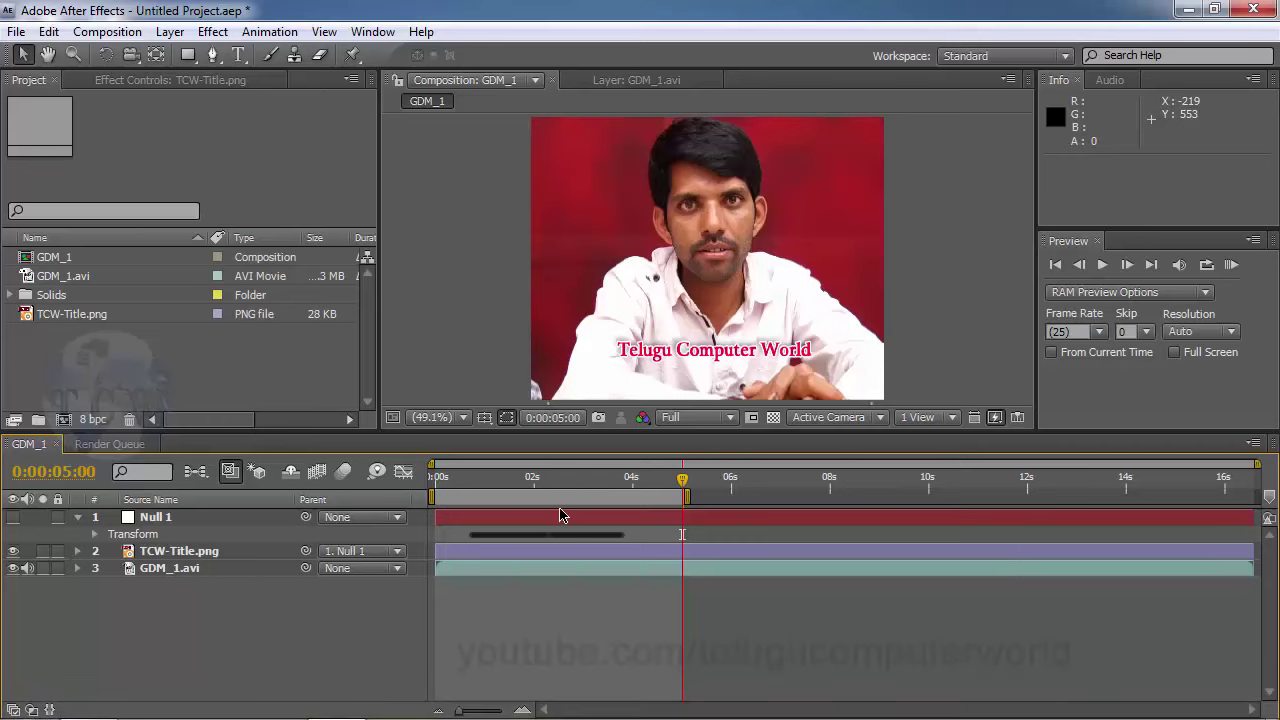
{"action": "left_click_drag", "start_coordinate": [463, 480], "coordinate": [666, 480]}
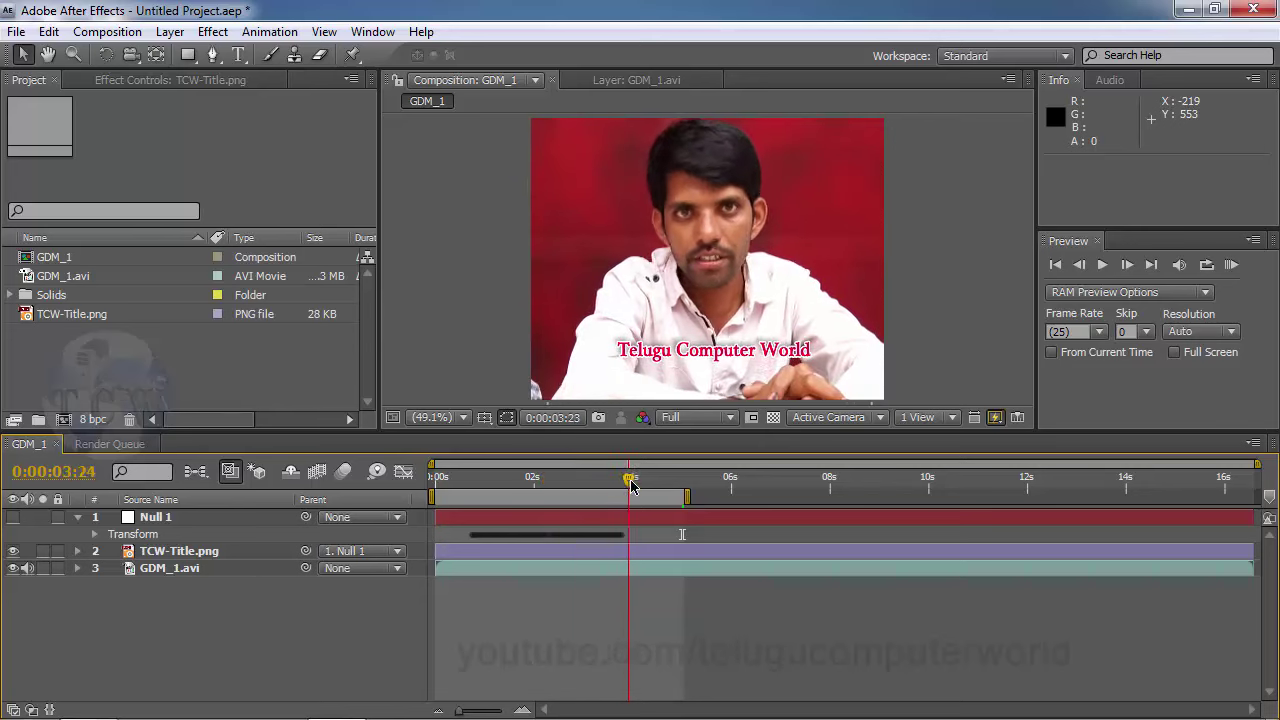
{"action": "mouse_move", "coordinate": [463, 490]}
{"action": "left_mouse_down"}
{"action": "mouse_move", "coordinate": [803, 507]}
{"action": "mouse_move", "coordinate": [716, 537]}
{"action": "mouse_move", "coordinate": [449, 473]}
{"action": "left_mouse_up"}
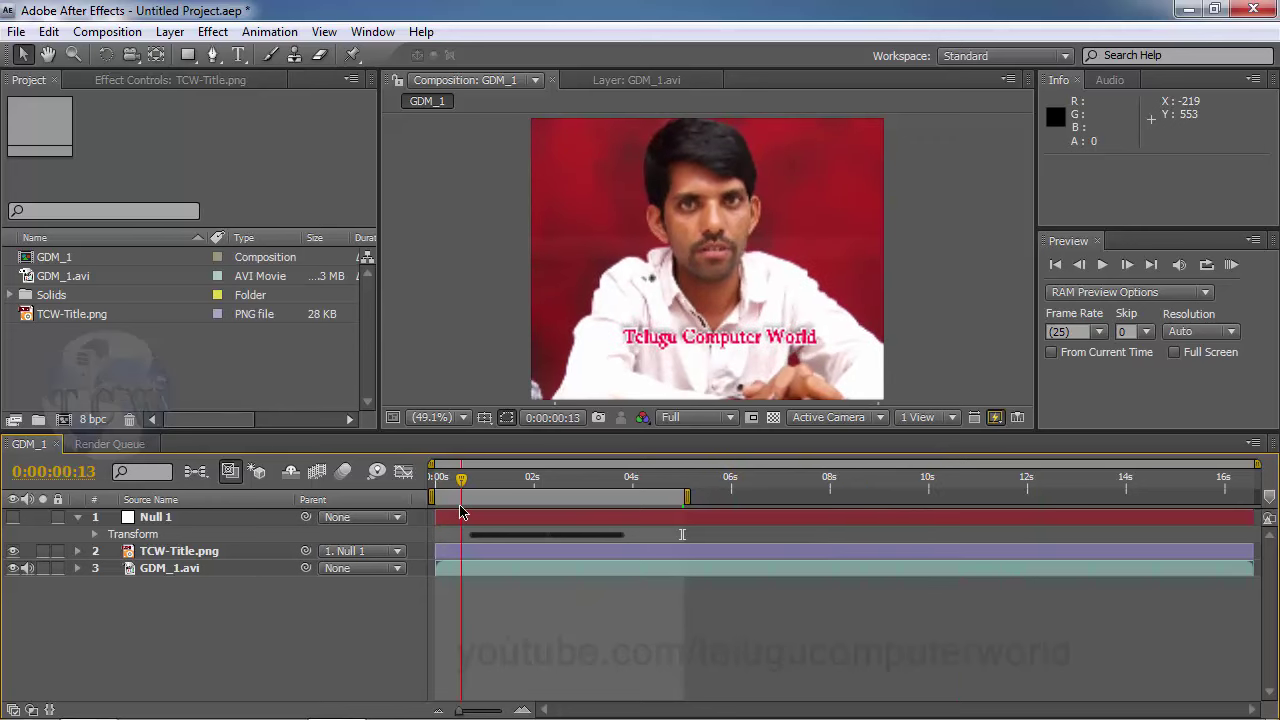
{"action": "left_click", "coordinate": [101, 36]}
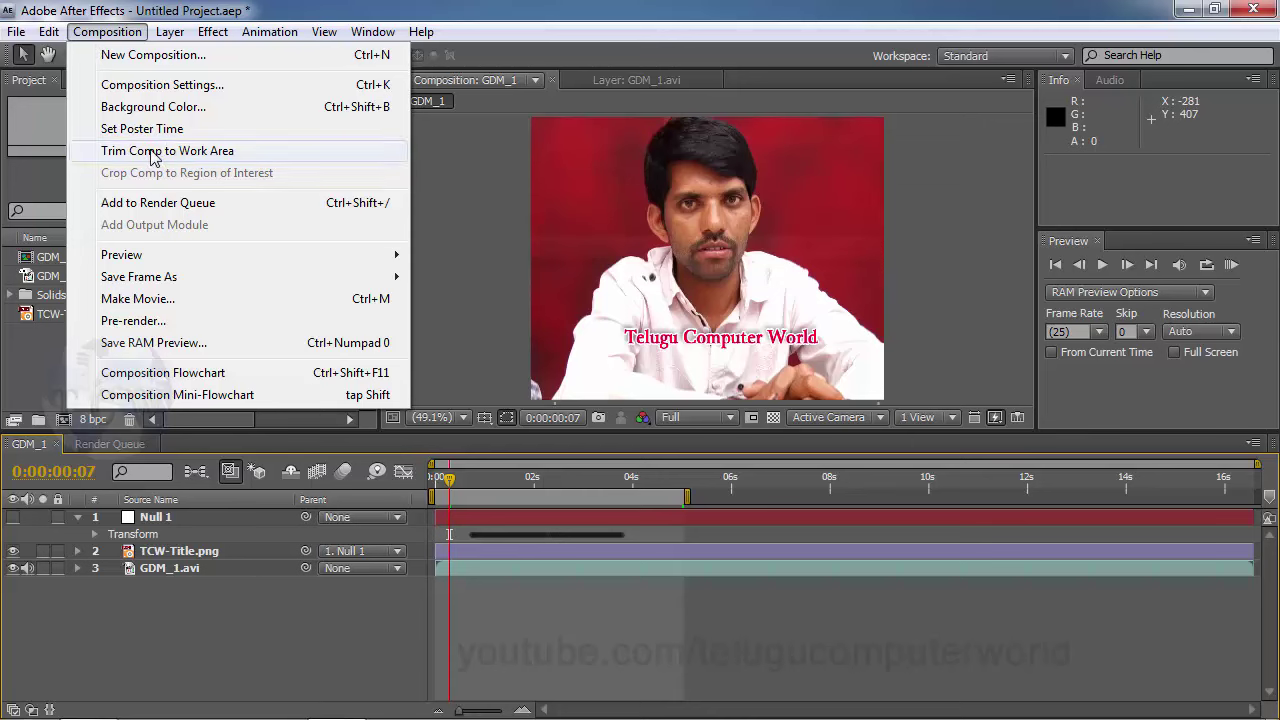
- Trim GDM_1 to its 5-second work area and preview it from the first frame
{"action": "left_click", "coordinate": [152, 152]}
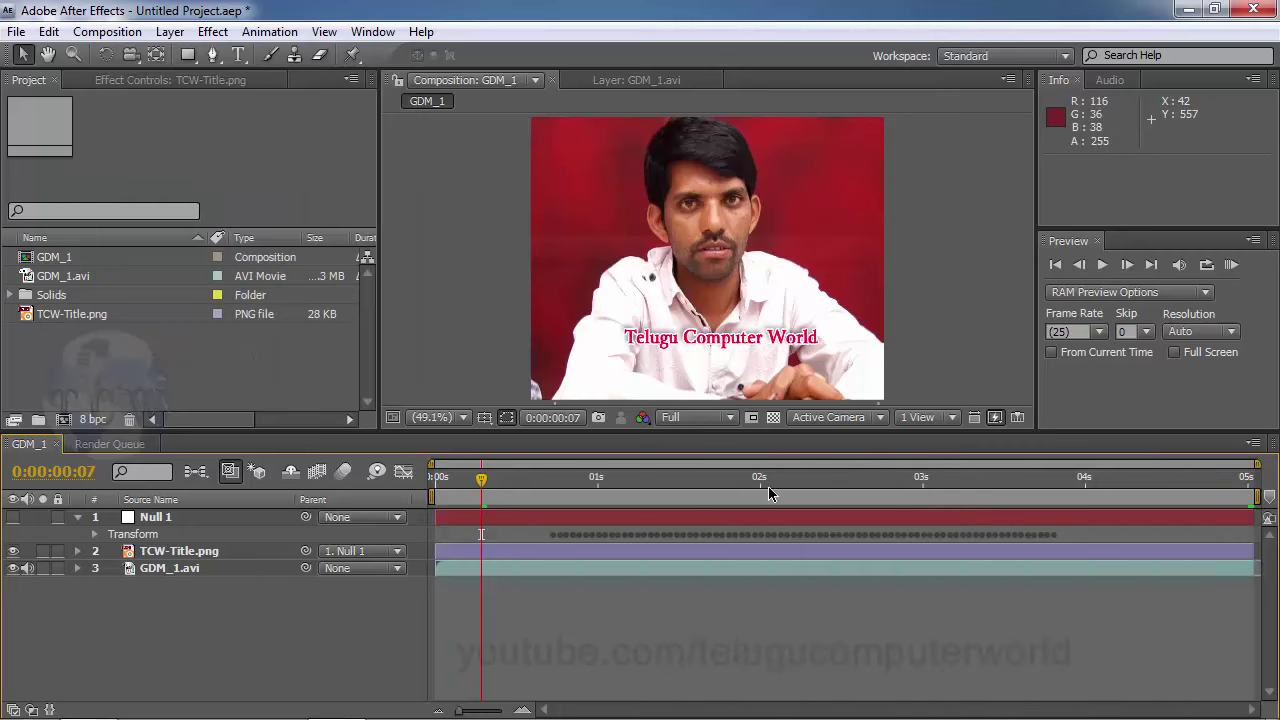
{"action": "left_click_drag", "start_coordinate": [665, 476], "coordinate": [1236, 497]}
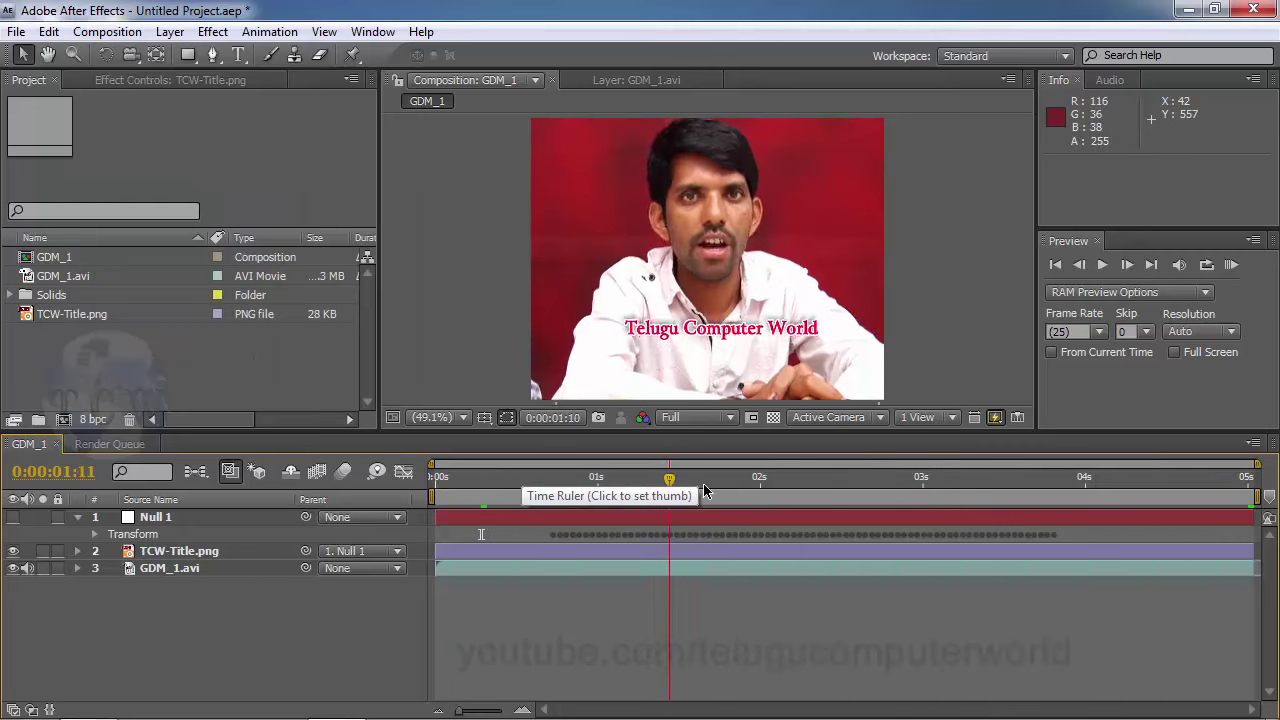
{"action": "left_click", "coordinate": [1260, 497]}
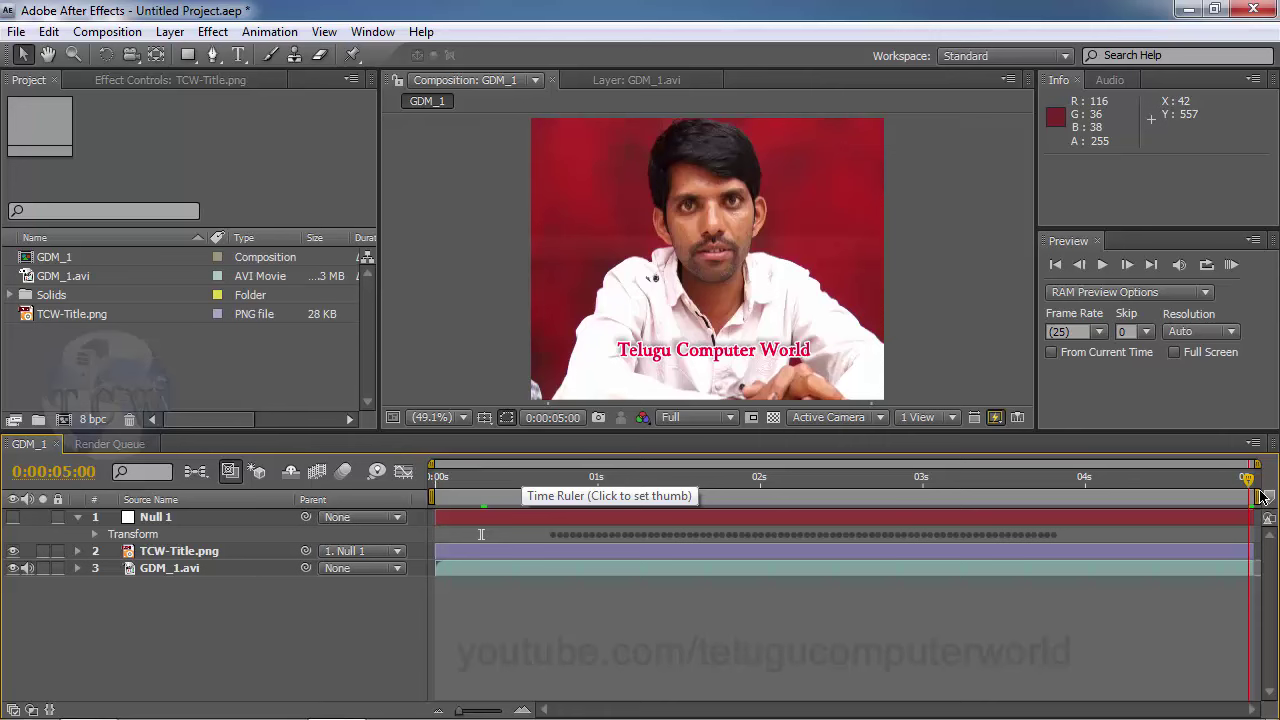
{"action": "key", "text": "Home"}
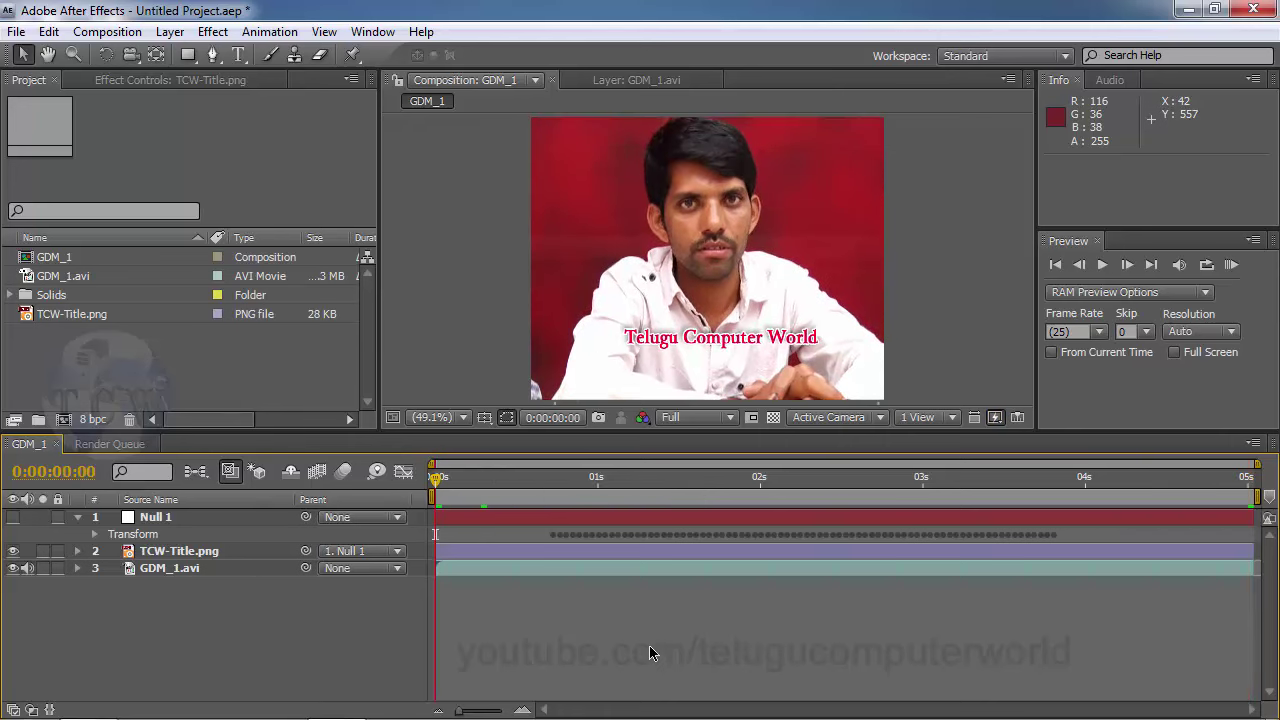
{"action": "key", "text": "space"}
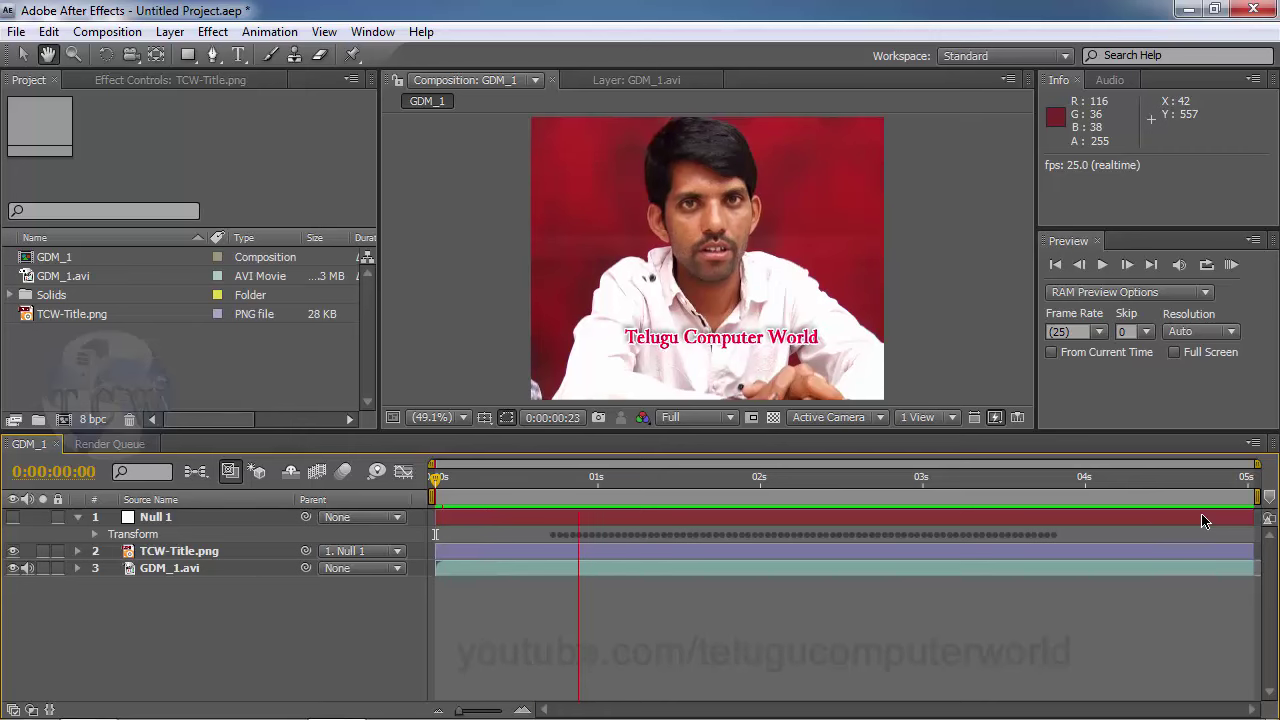
{"action": "key", "text": "space"}
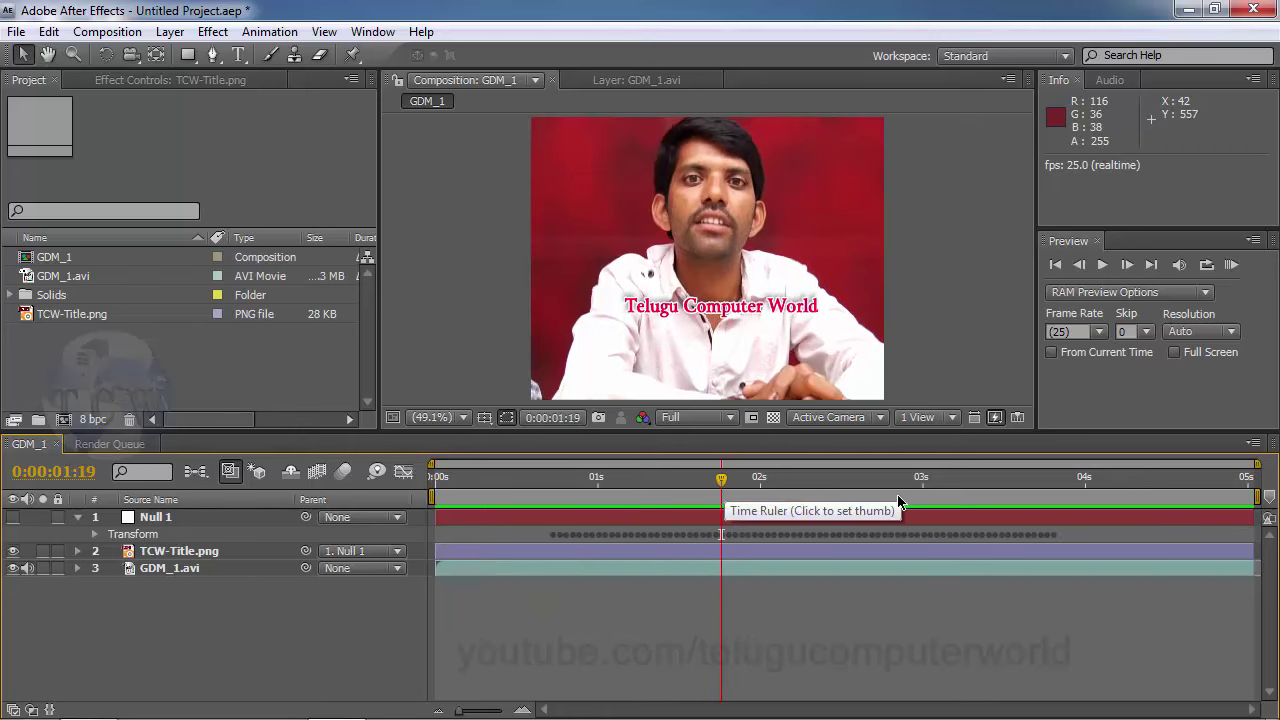
{"action": "left_click", "coordinate": [528, 483]}
- With the playhead at 0:00:00:16, delete the finished GDM_1 item from the Render Queue
{"action": "left_click_drag", "start_coordinate": [528, 483], "coordinate": [540, 483]}
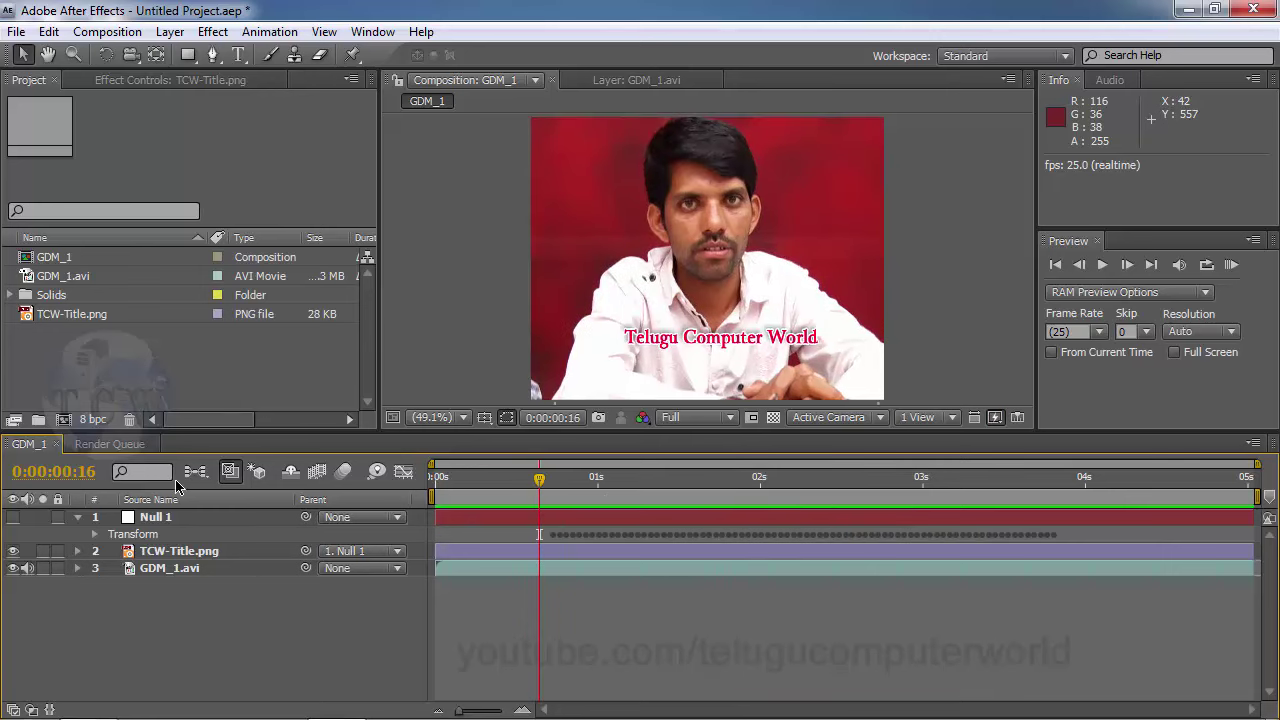
{"action": "left_click", "coordinate": [90, 445]}
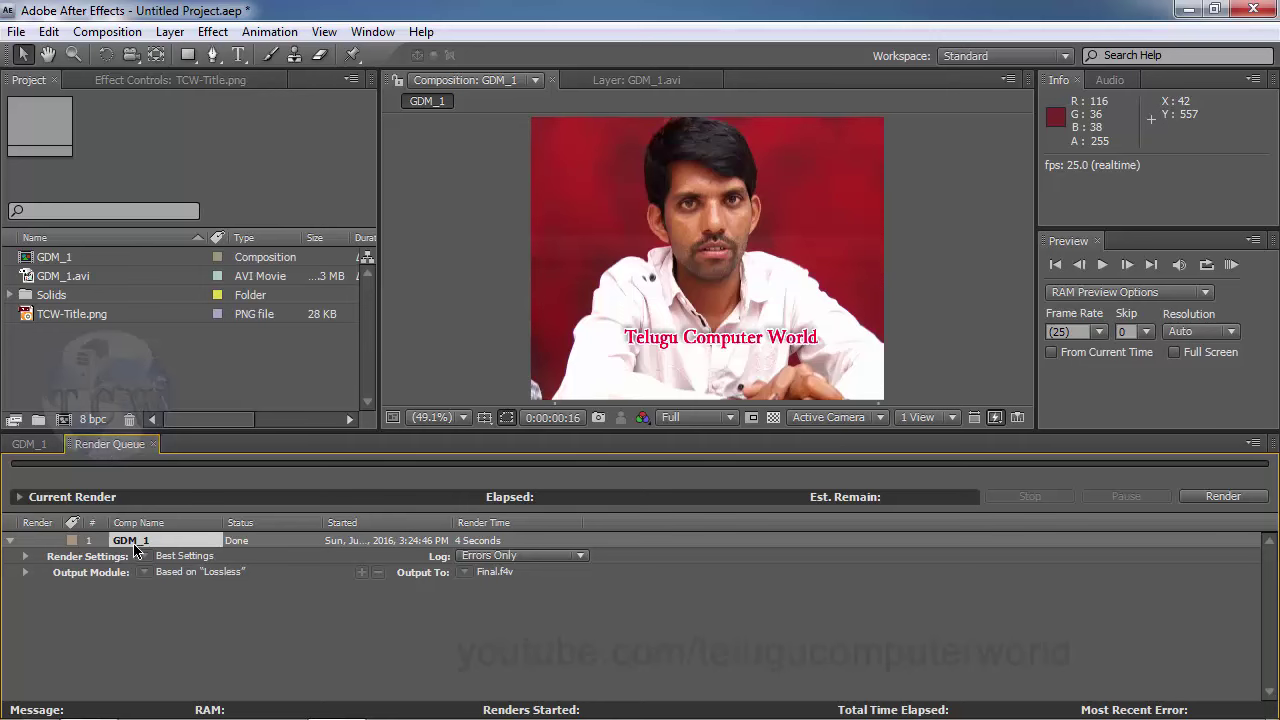
{"action": "left_click", "coordinate": [134, 548]}
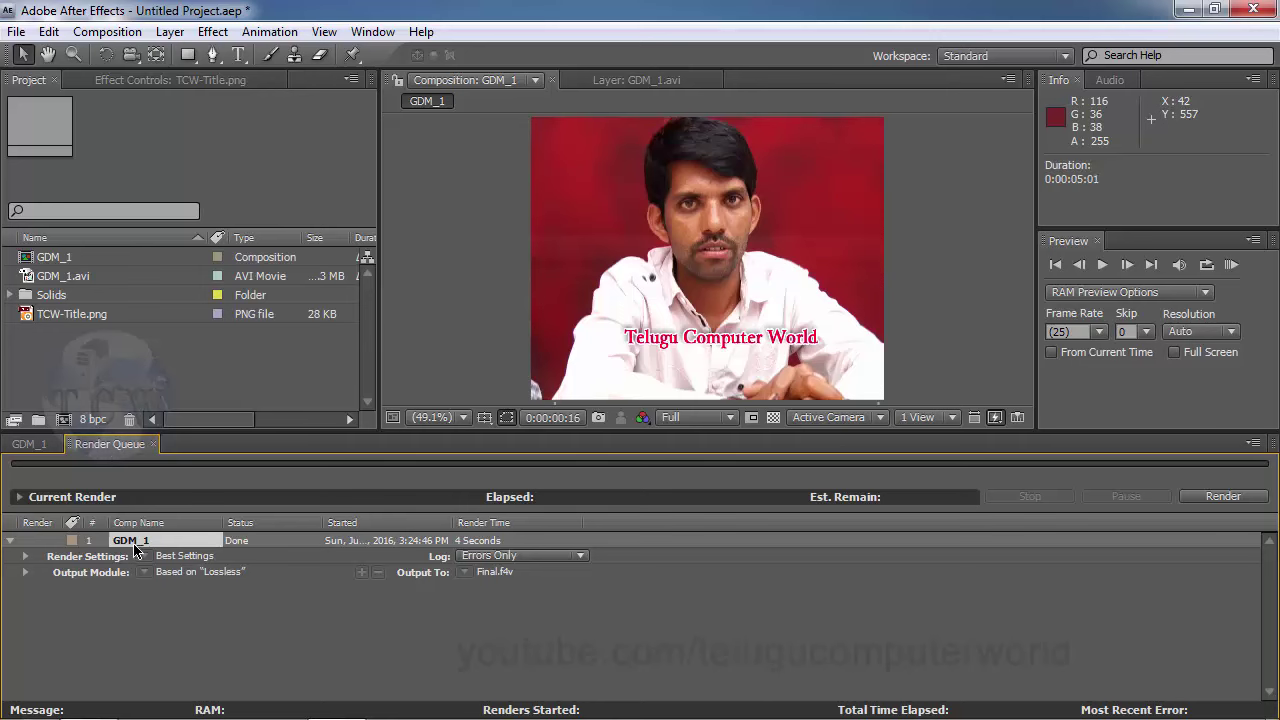
{"action": "key", "text": "Delete"}
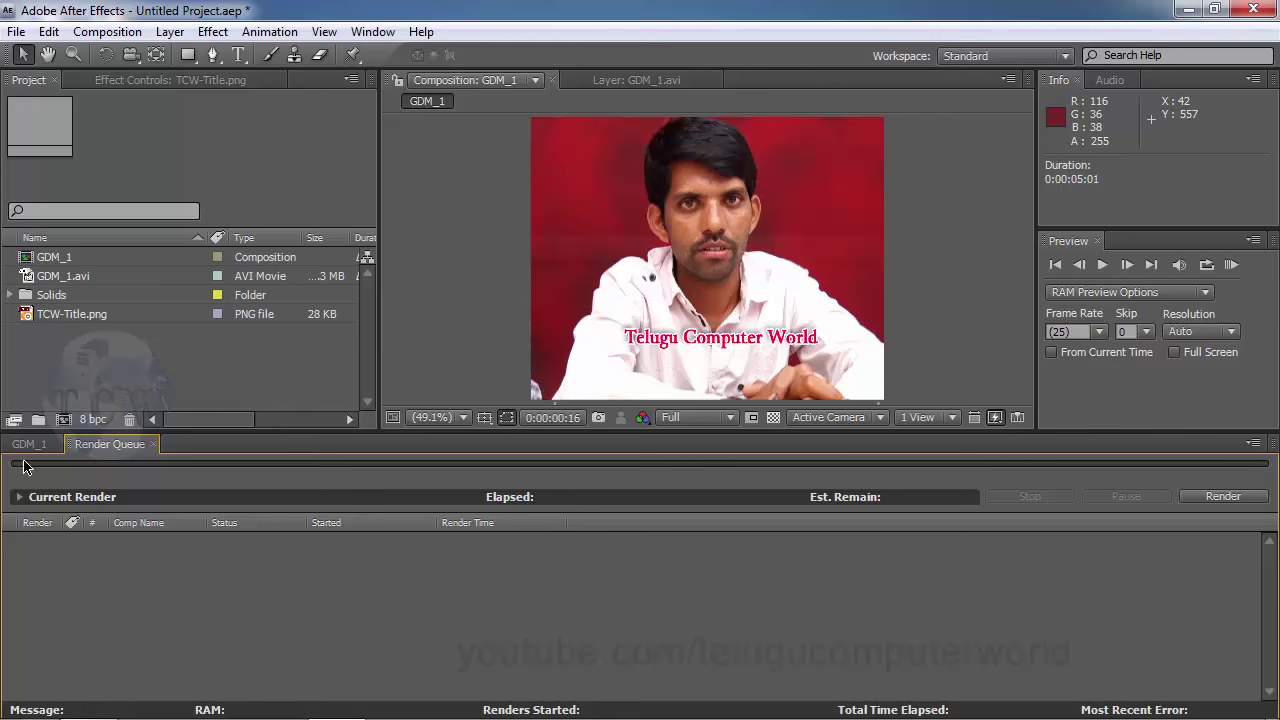
{"action": "left_click", "coordinate": [36, 446]}
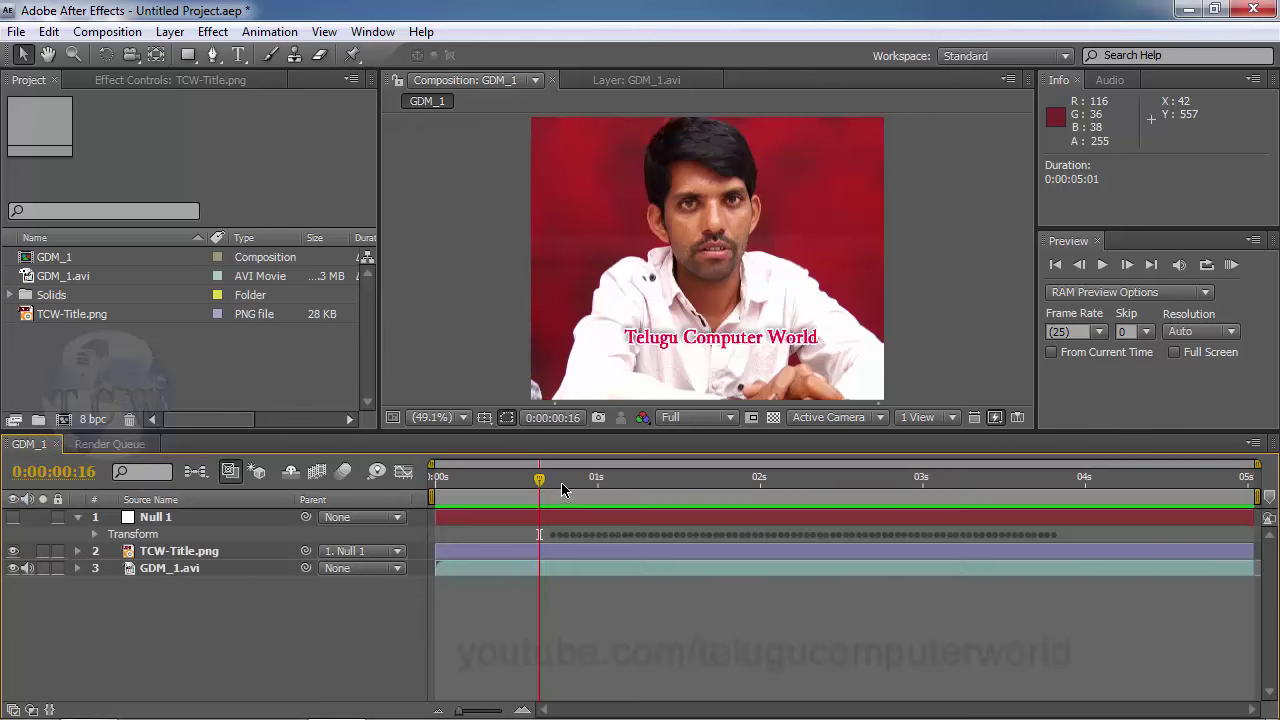
- Set the work area to run from 0:00:00:16 to 0:00:03:21
{"action": "left_click_drag", "start_coordinate": [539, 480], "coordinate": [536, 495]}
{"action": "left_click_drag", "start_coordinate": [432, 497], "coordinate": [536, 496]}
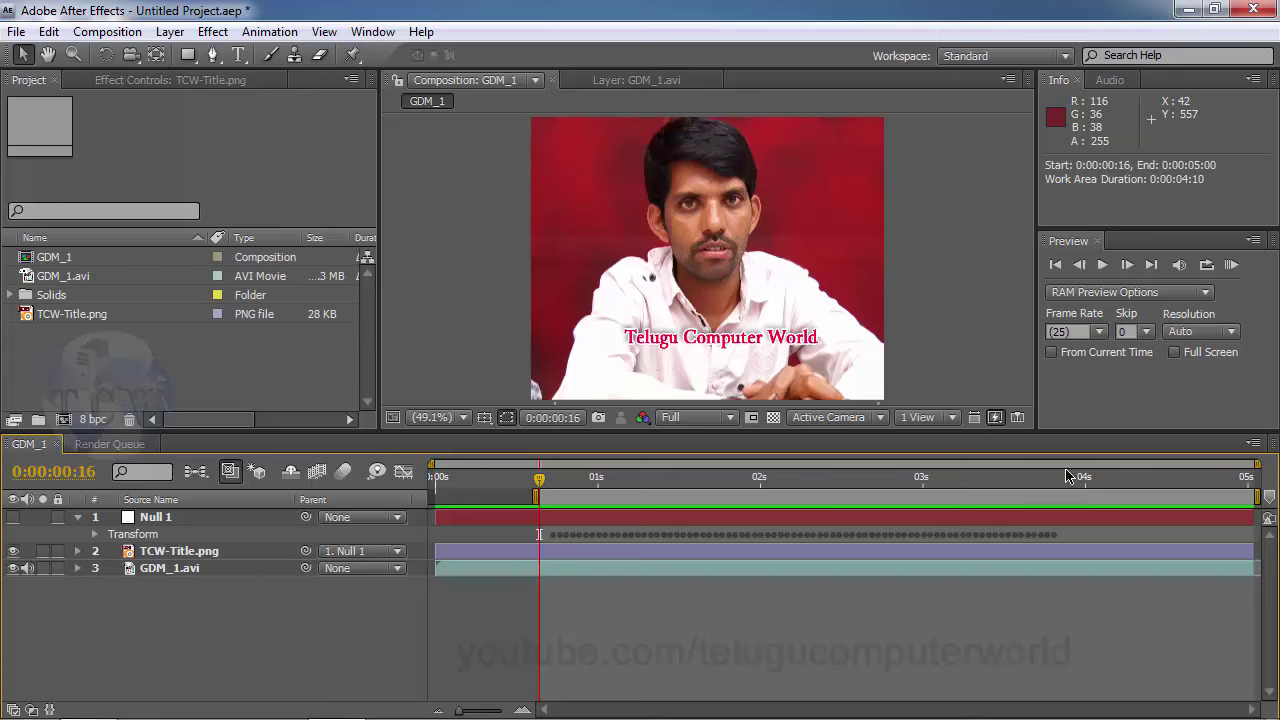
{"action": "left_click", "coordinate": [1066, 477]}
{"action": "left_click_drag", "start_coordinate": [1252, 497], "coordinate": [1077, 497]}
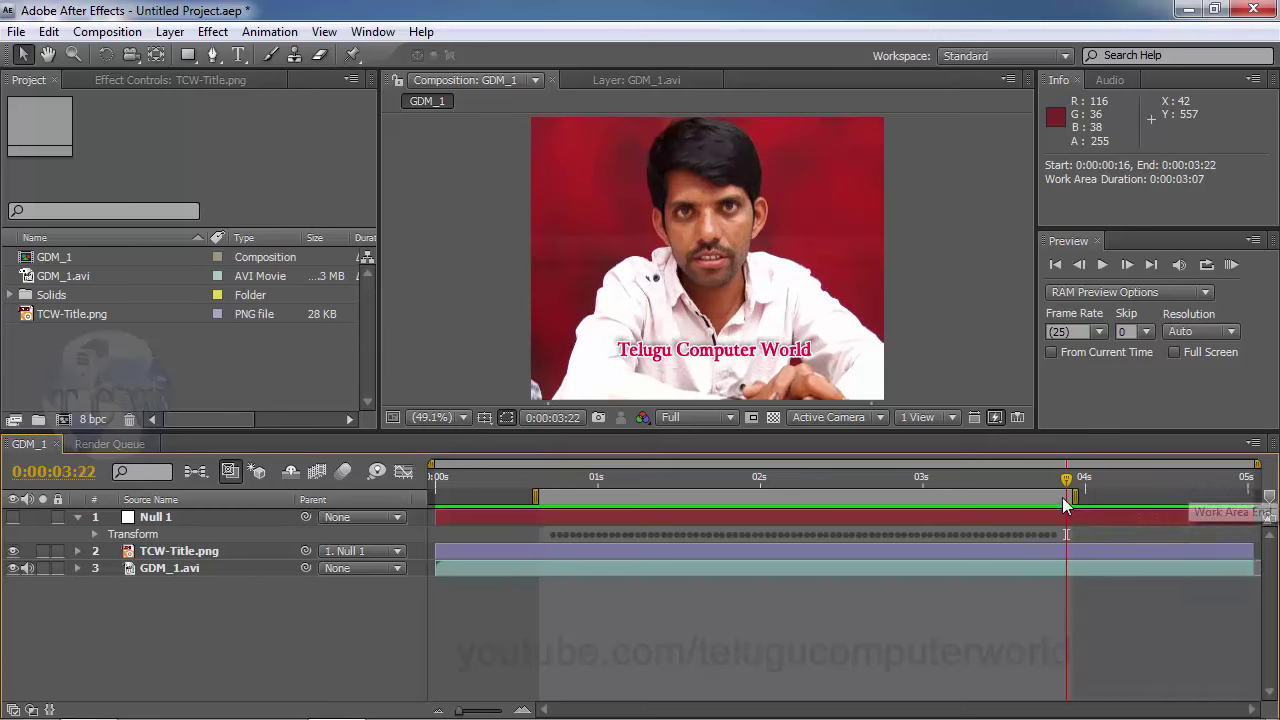
{"action": "left_click_drag", "start_coordinate": [1077, 497], "coordinate": [1069, 497]}
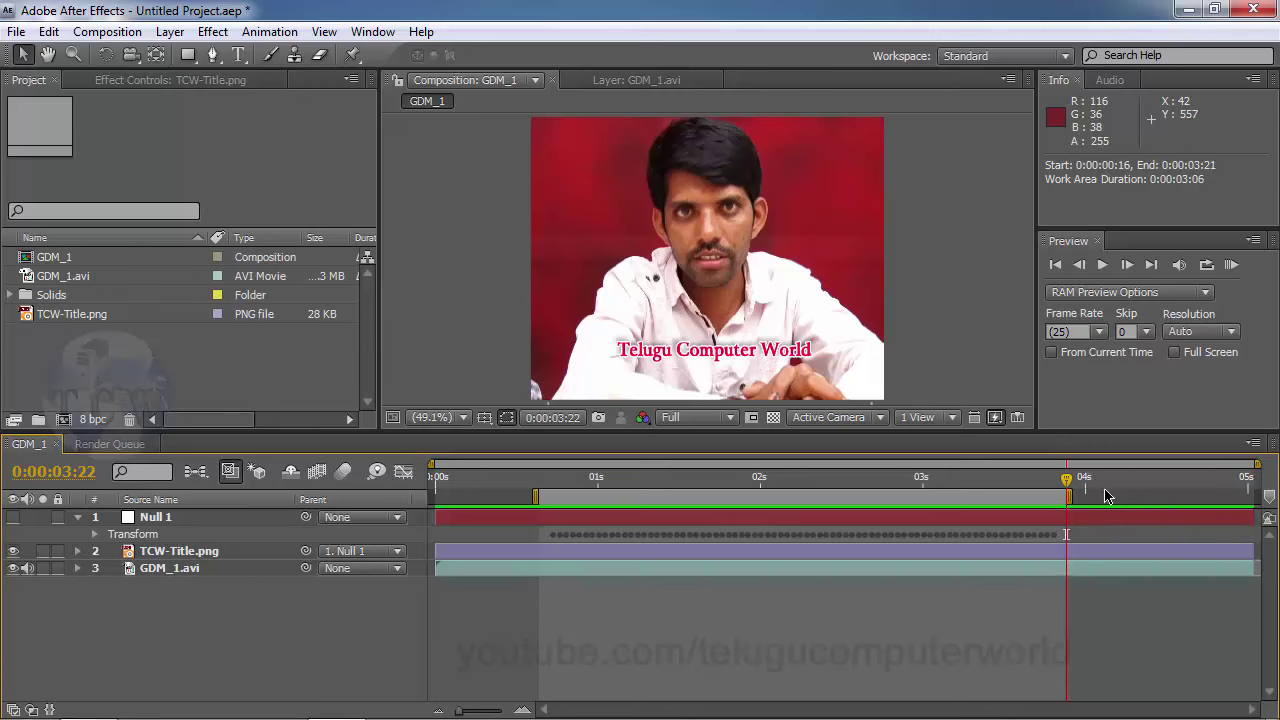
- Preview the shortened work area from near the start
{"action": "left_click", "coordinate": [525, 479]}
{"action": "key", "text": "space"}
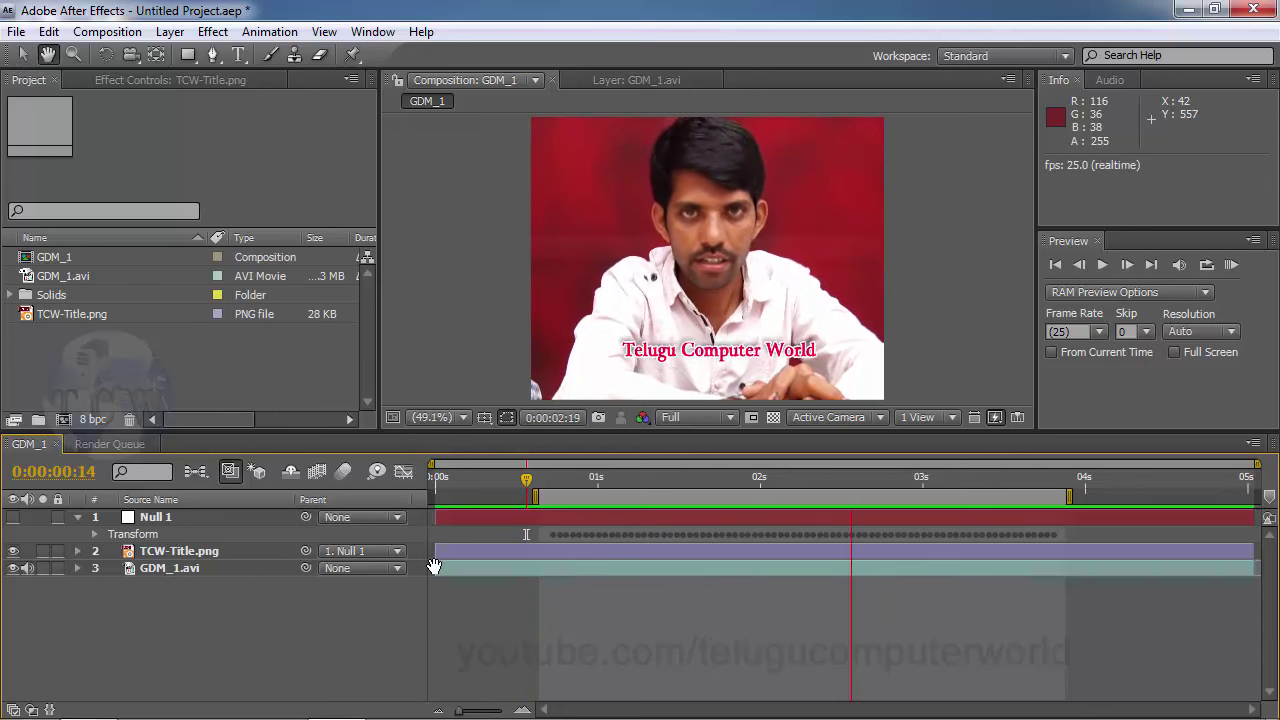
{"action": "key", "text": "space"}
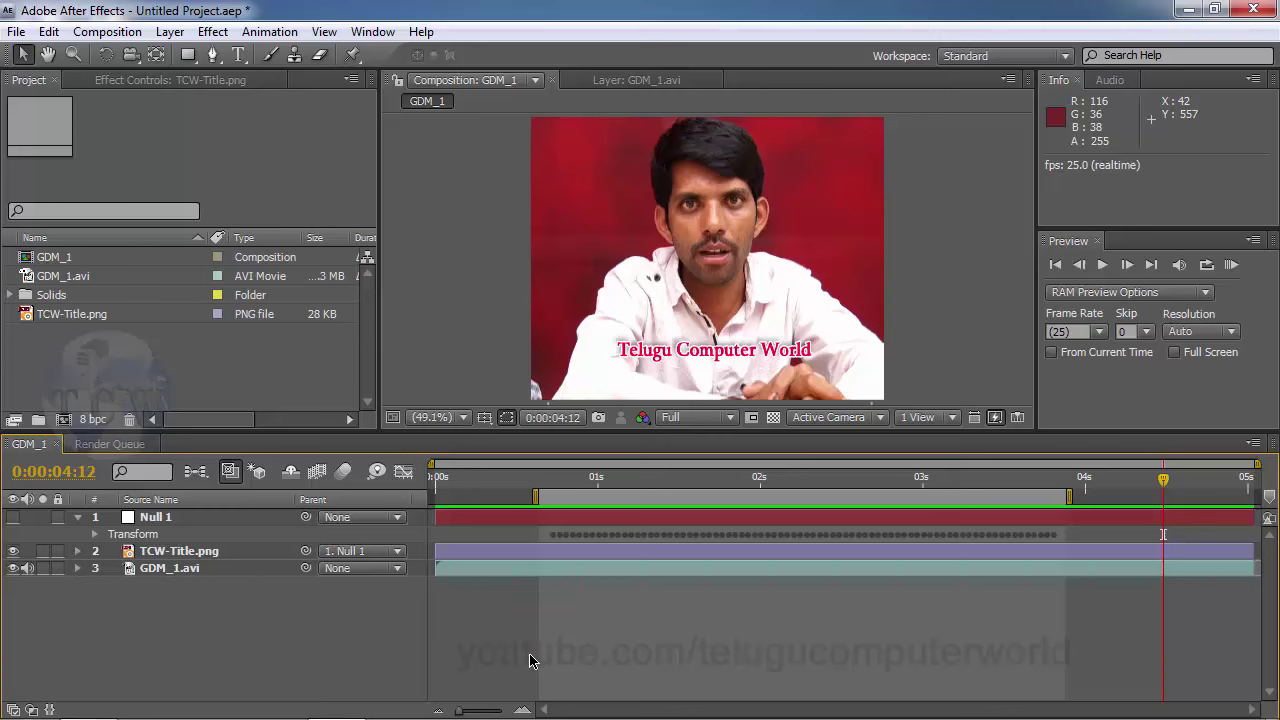
- Scrub GDM_1 from the start to the 0:00:03:21 work area end, then bring up the Composition menu
{"action": "left_click", "coordinate": [513, 487]}
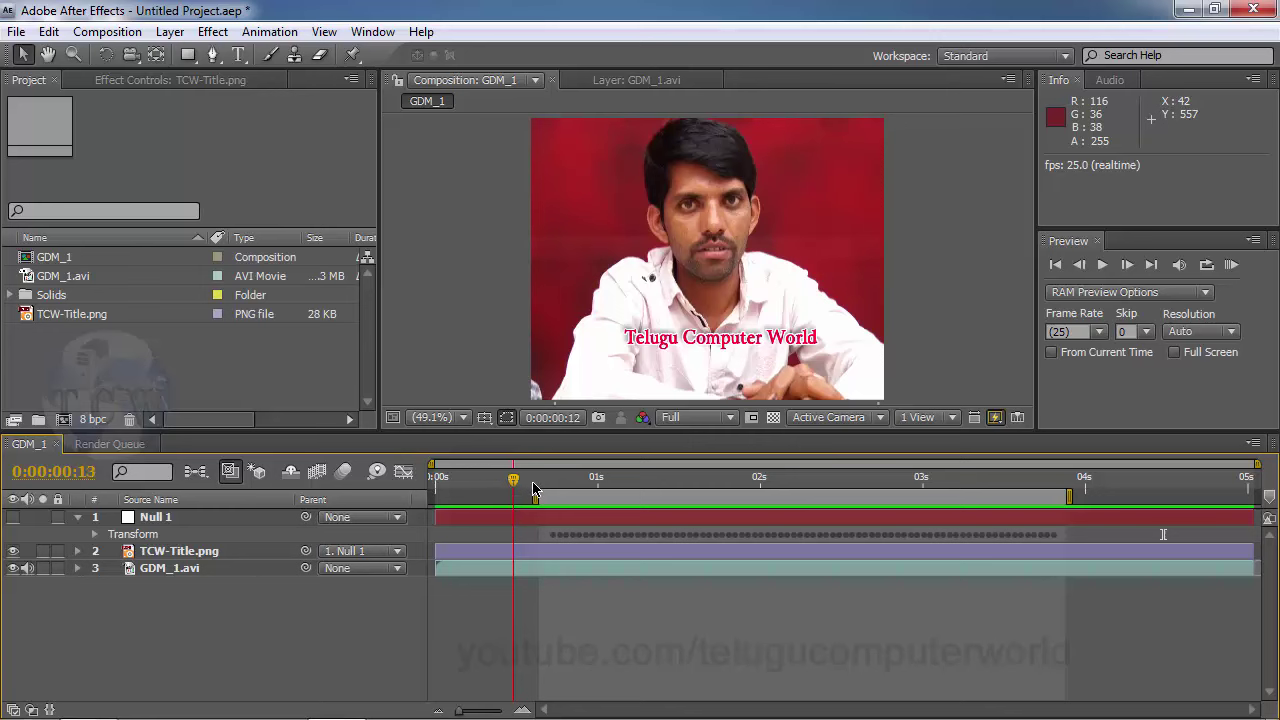
{"action": "left_click", "coordinate": [547, 487]}
{"action": "left_click", "coordinate": [568, 487]}
{"action": "key", "text": "Home"}
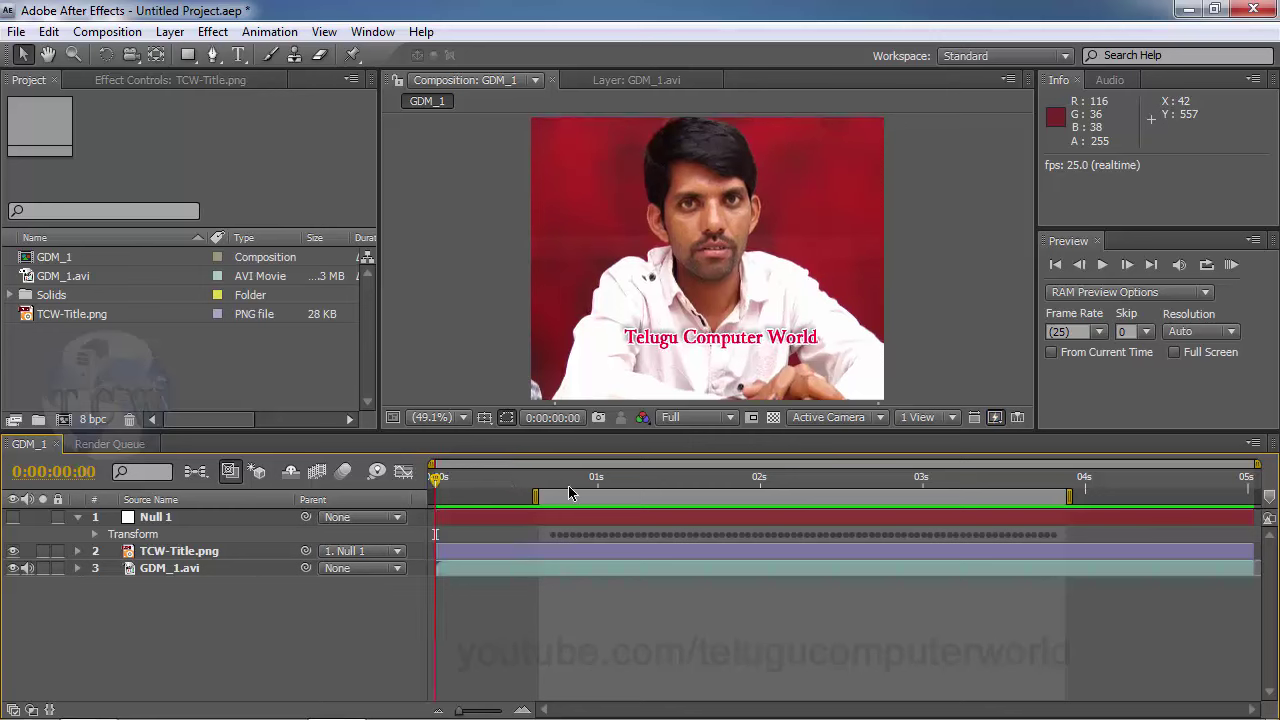
{"action": "mouse_move", "coordinate": [623, 485]}
{"action": "left_mouse_down"}
{"action": "mouse_move", "coordinate": [539, 487]}
{"action": "mouse_move", "coordinate": [1067, 497]}
{"action": "left_mouse_up"}
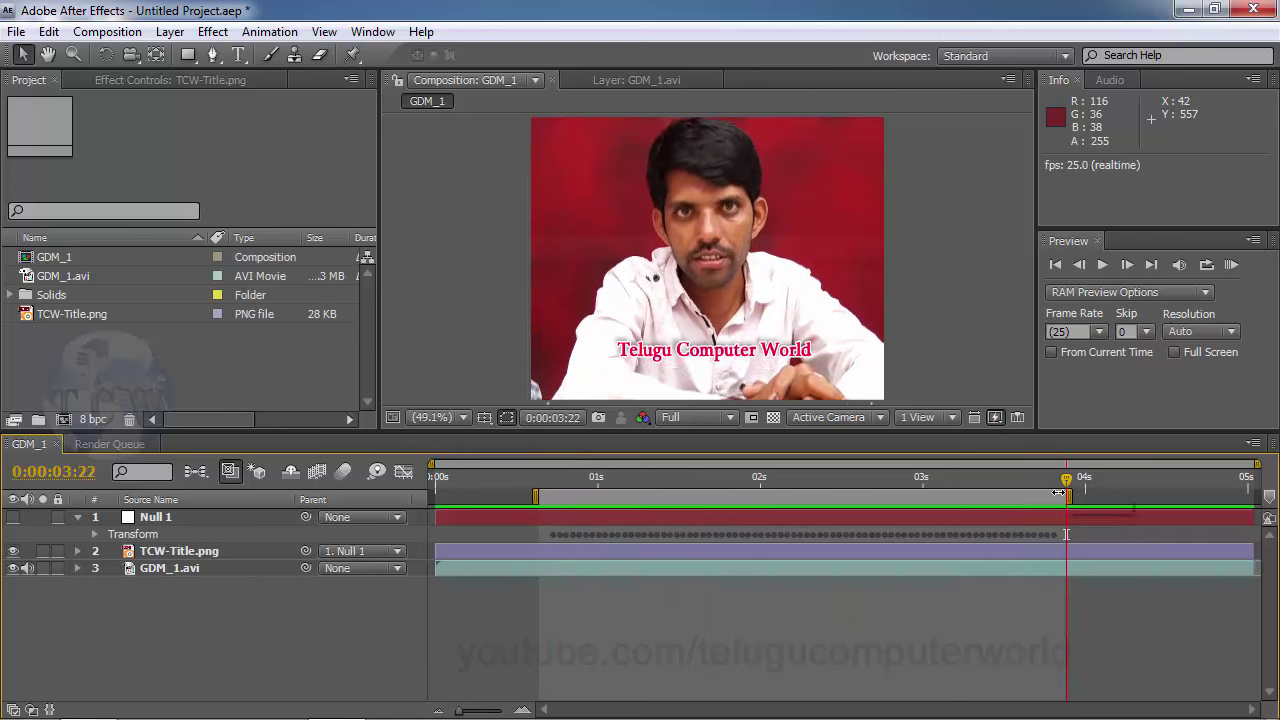
{"action": "left_click", "coordinate": [107, 32]}
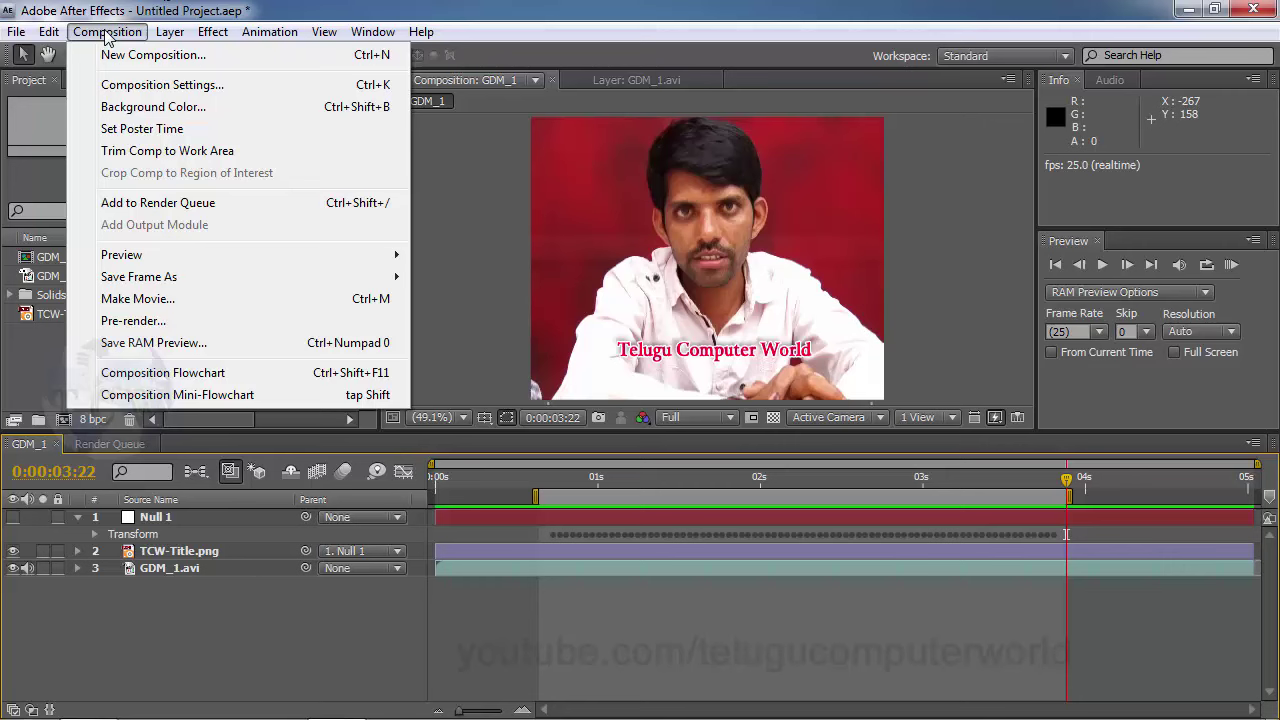
- Add GDM_1 to the Render Queue and inspect its Best Settings without changing them
{"action": "left_click", "coordinate": [183, 213]}
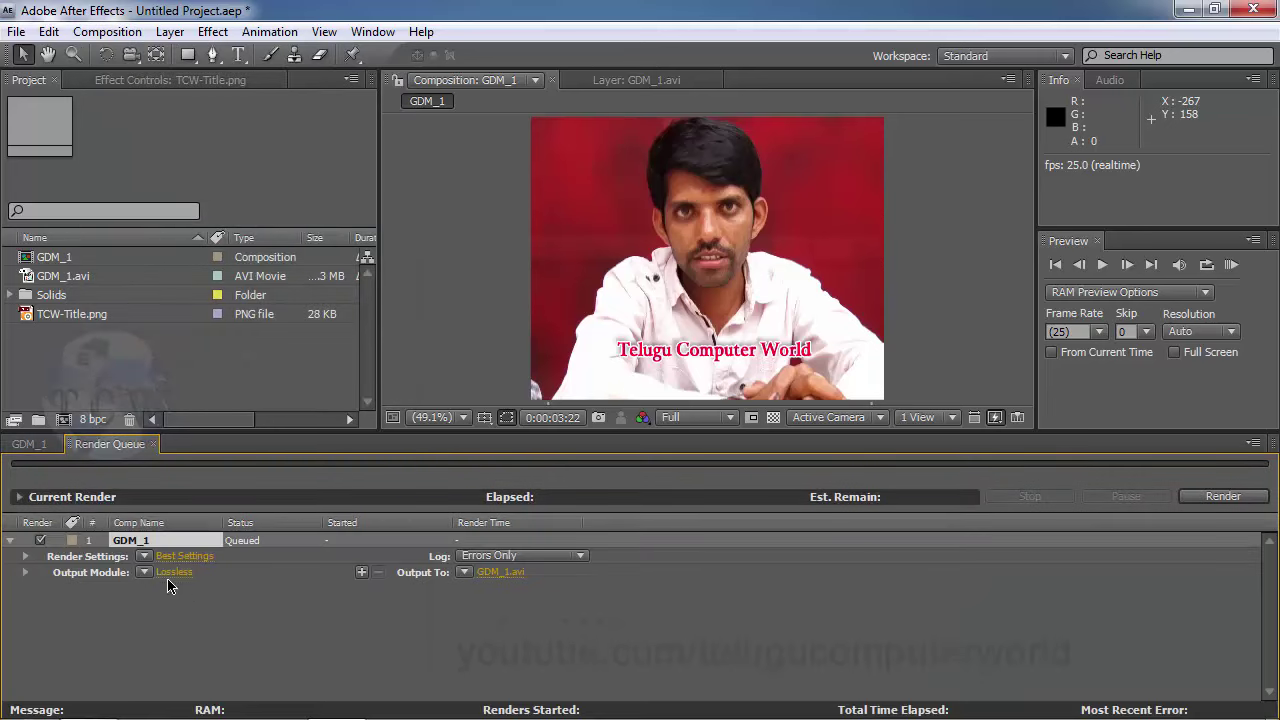
{"action": "left_click", "coordinate": [193, 557]}
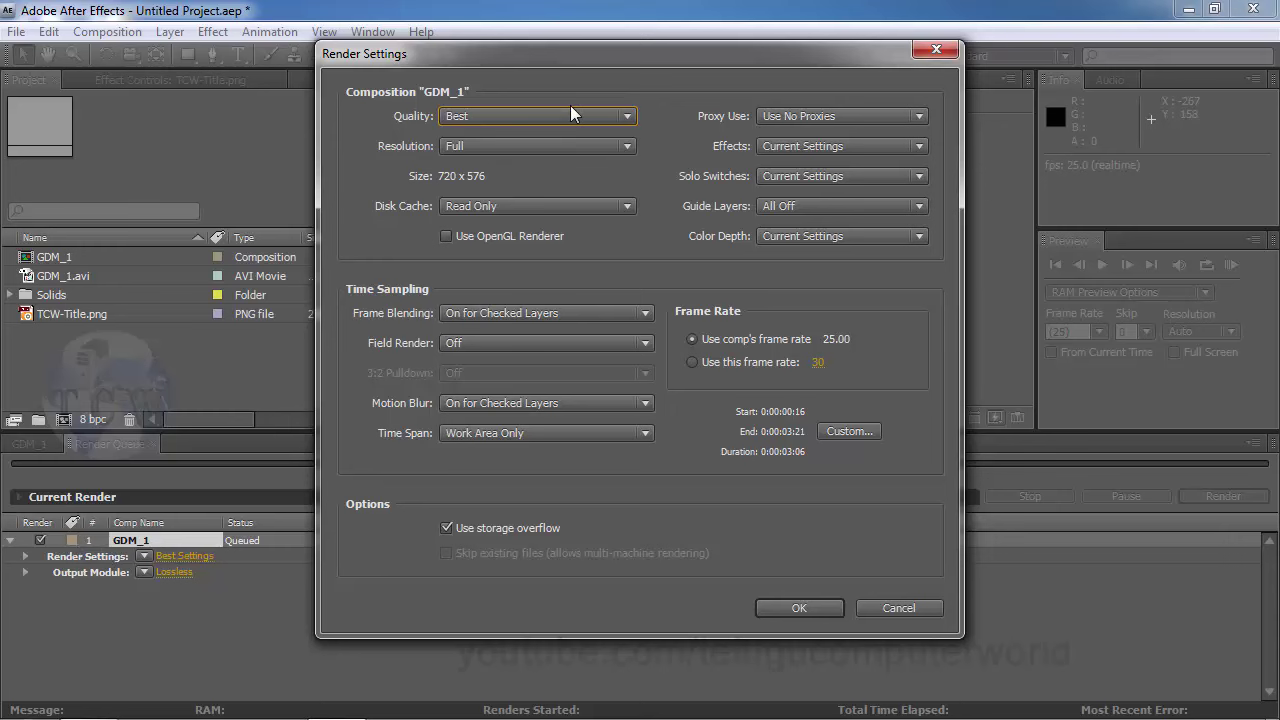
{"action": "left_click", "coordinate": [918, 614]}
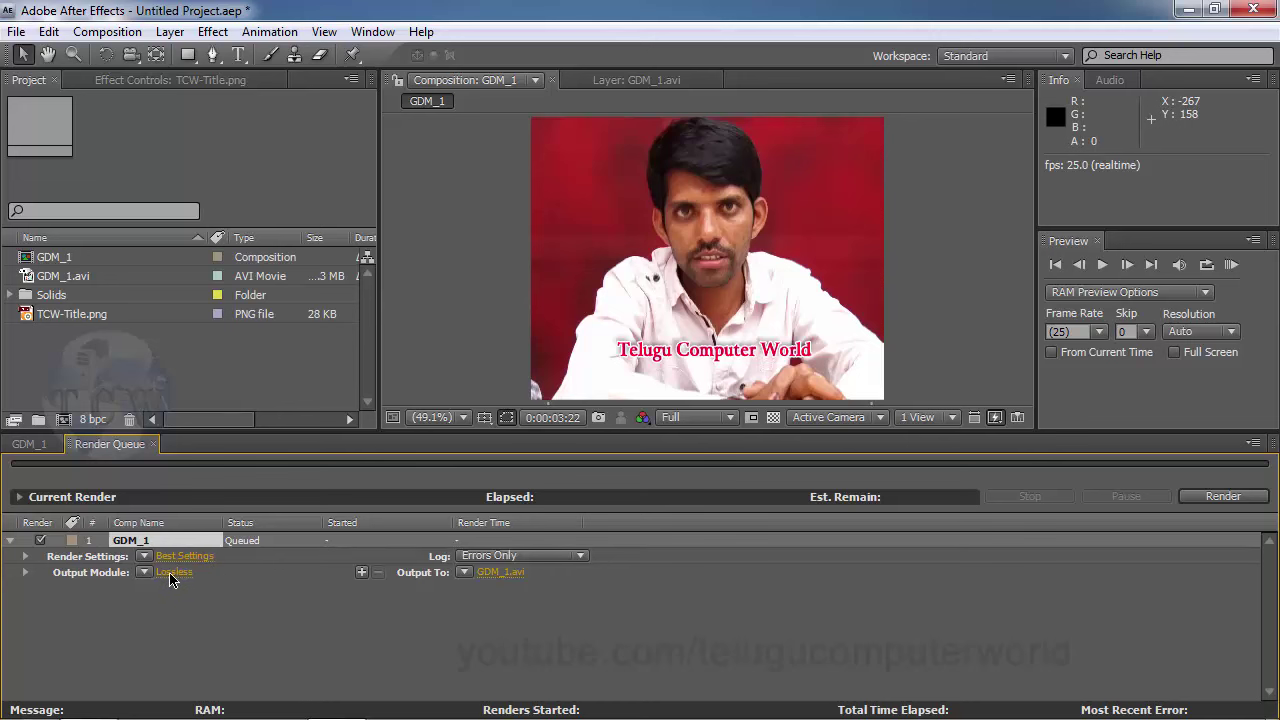
- Set GDM_1's output module to H.264 with the PAL DV Medium Quality preset
{"action": "left_click", "coordinate": [172, 573]}
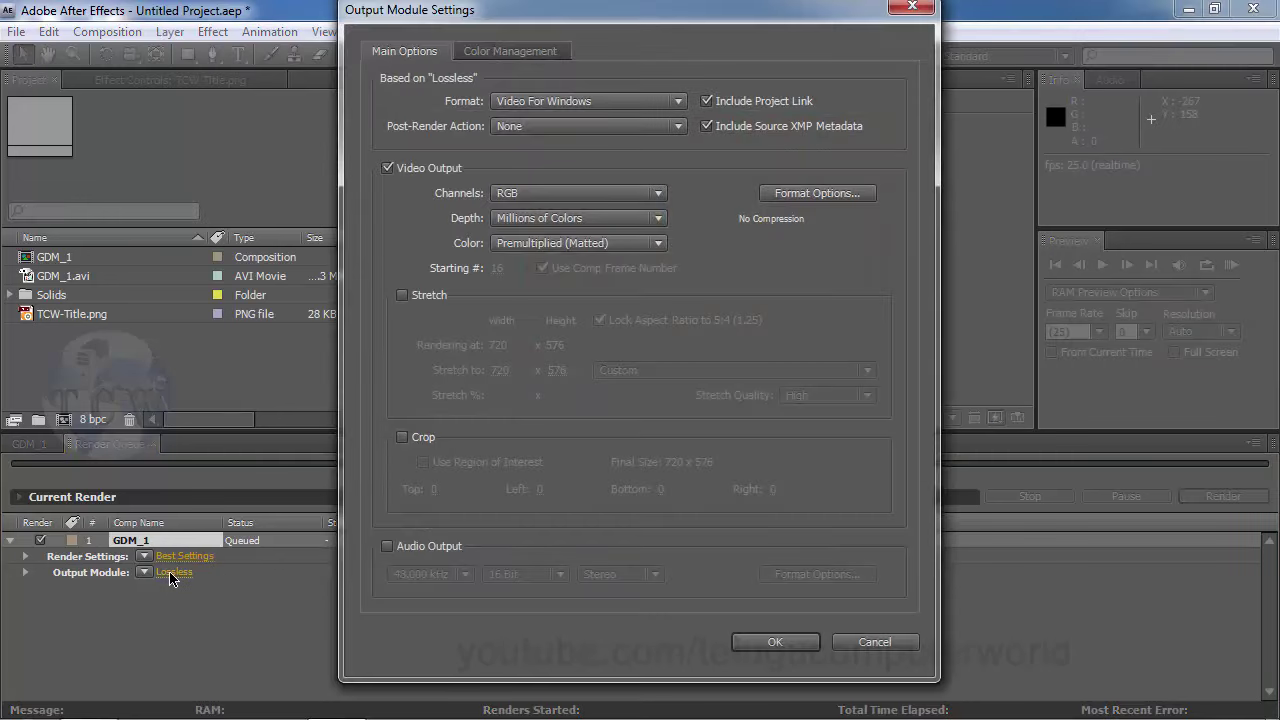
{"action": "left_click", "coordinate": [597, 104]}
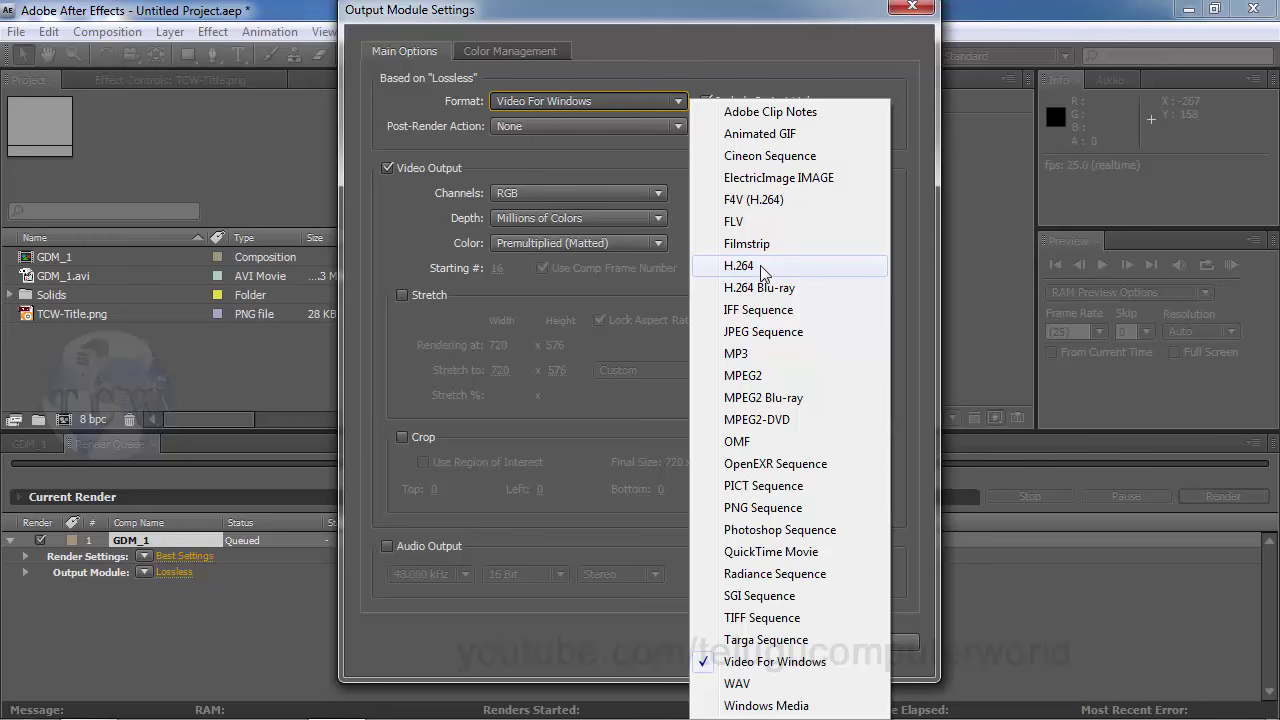
{"action": "left_click", "coordinate": [762, 272]}
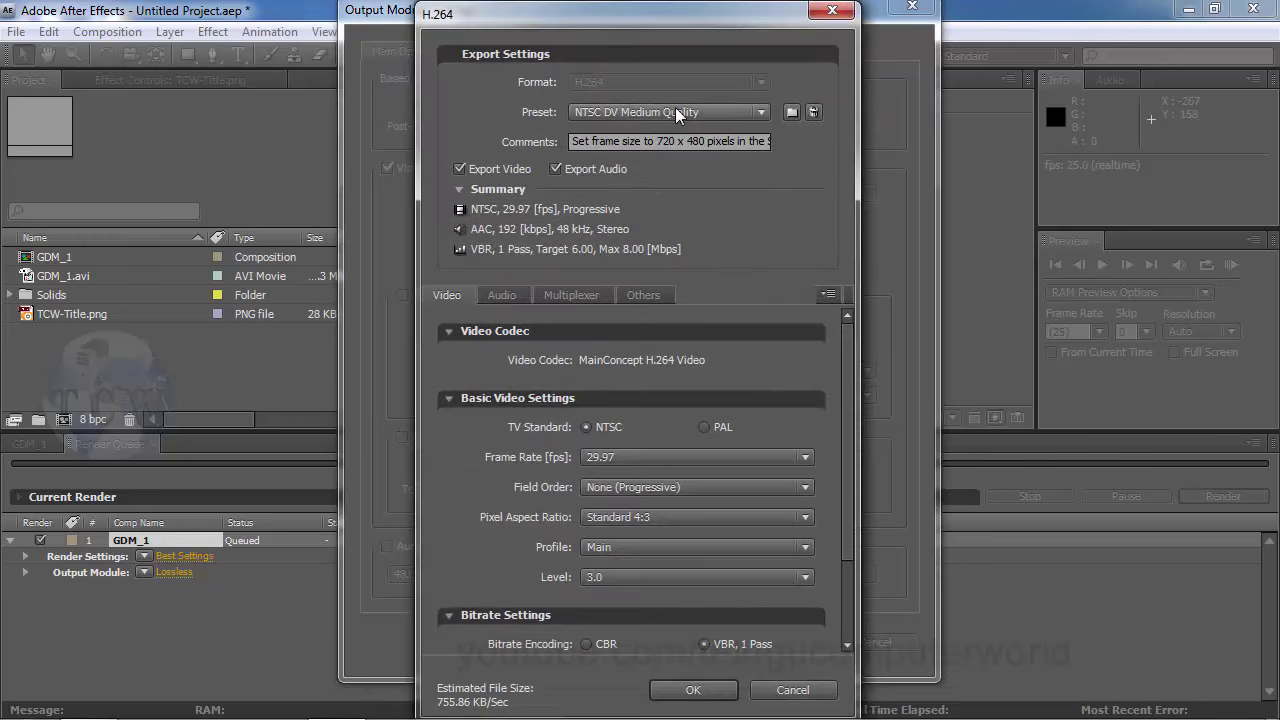
{"action": "left_click", "coordinate": [675, 112]}
{"action": "left_click", "coordinate": [671, 226]}
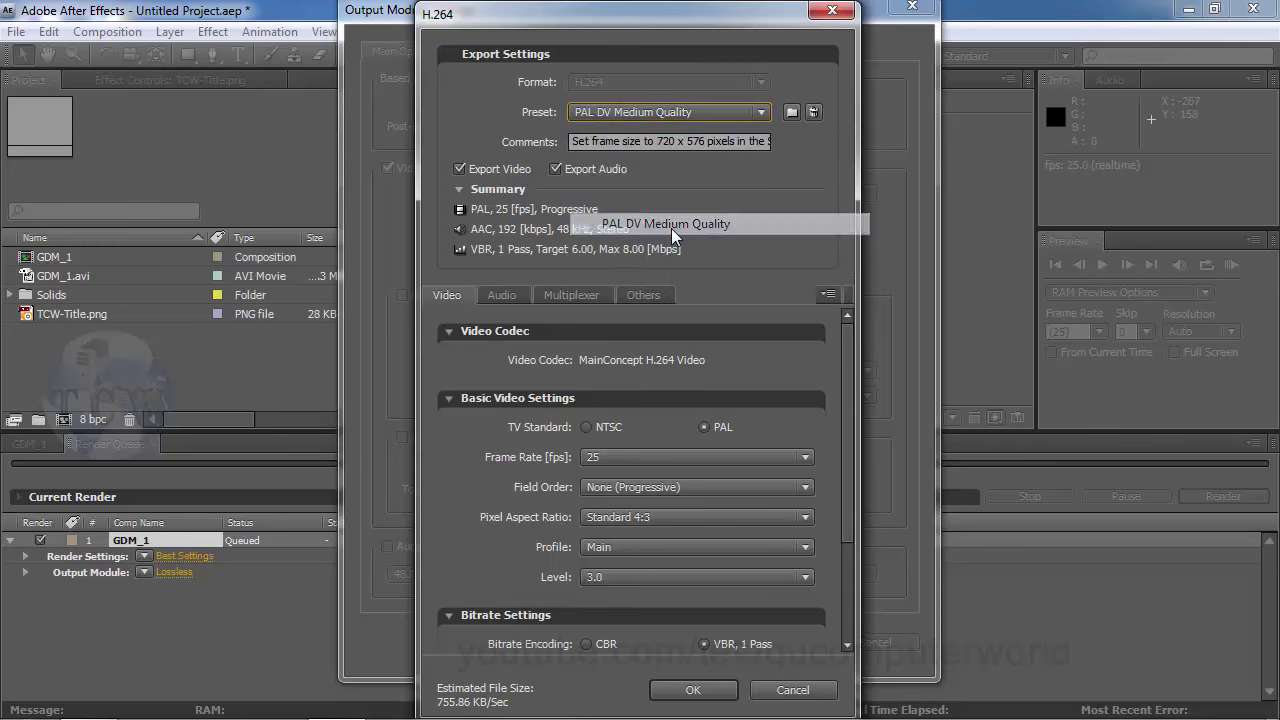
{"action": "left_click", "coordinate": [692, 690]}
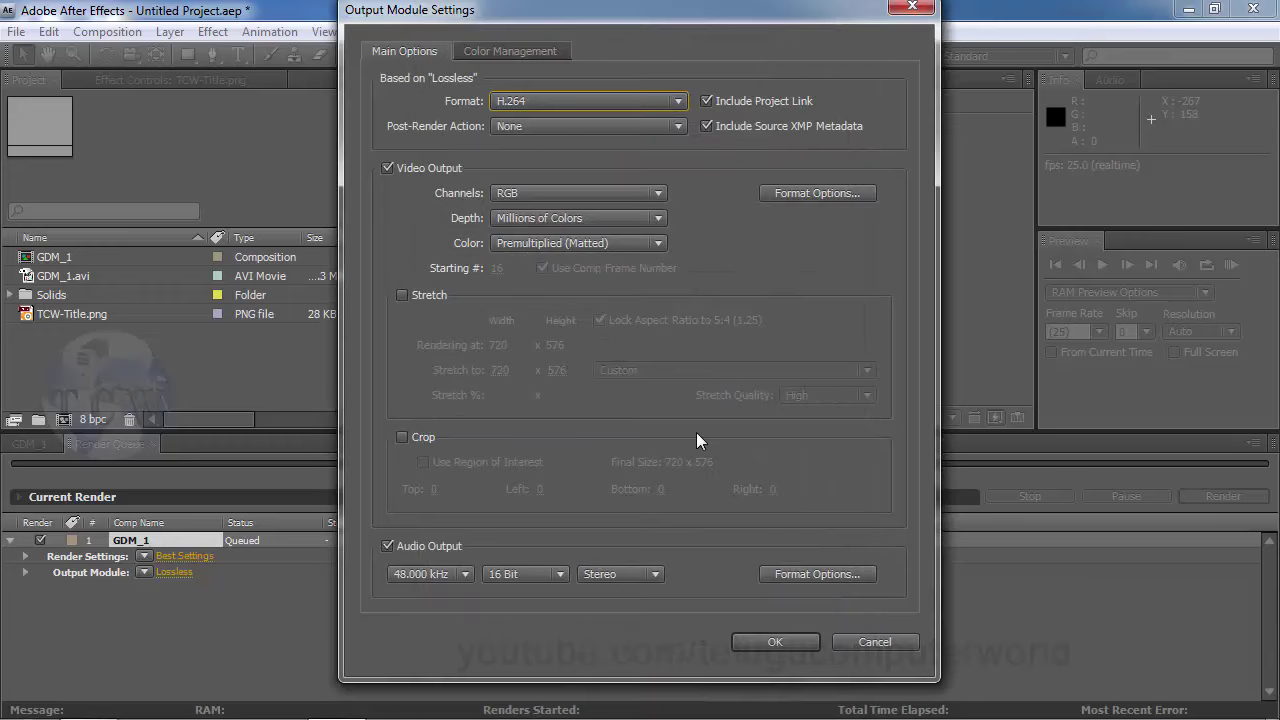
{"action": "left_click", "coordinate": [769, 642]}
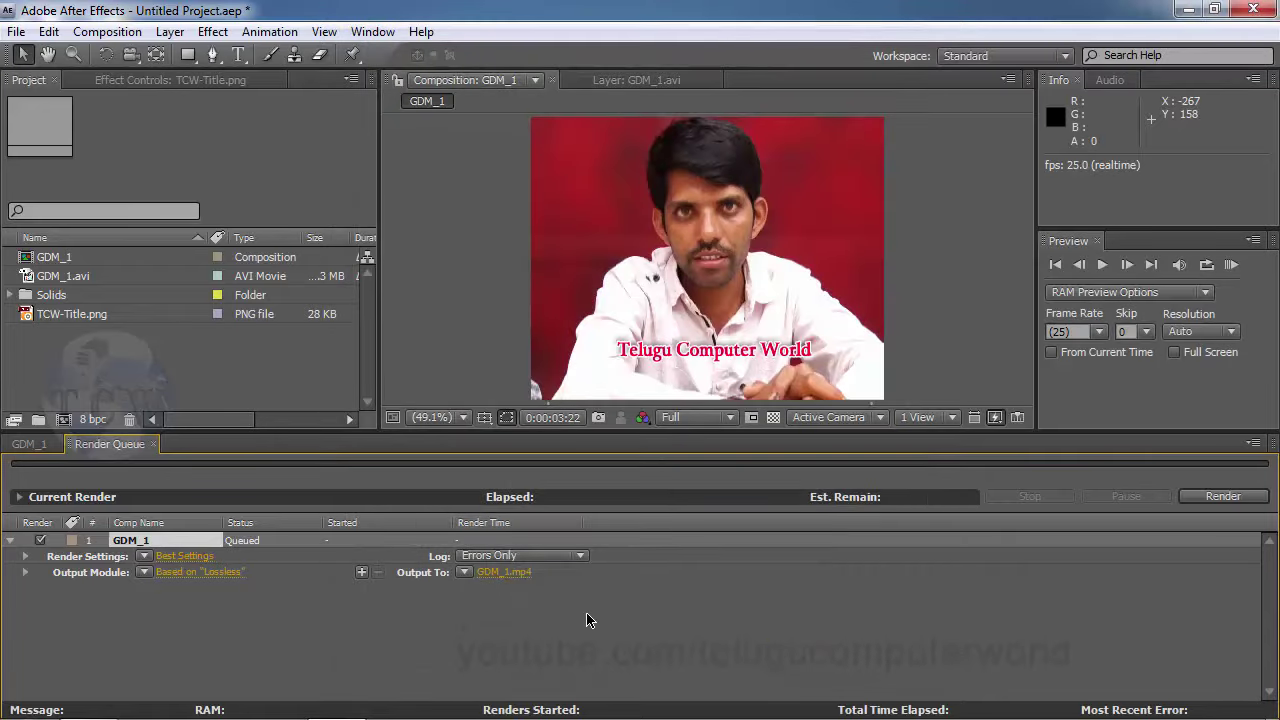
- Name the render output New Final.mp4, then check the Best Settings work-area span 0:00:00:16–0:00:03:21
{"action": "left_click", "coordinate": [505, 572]}
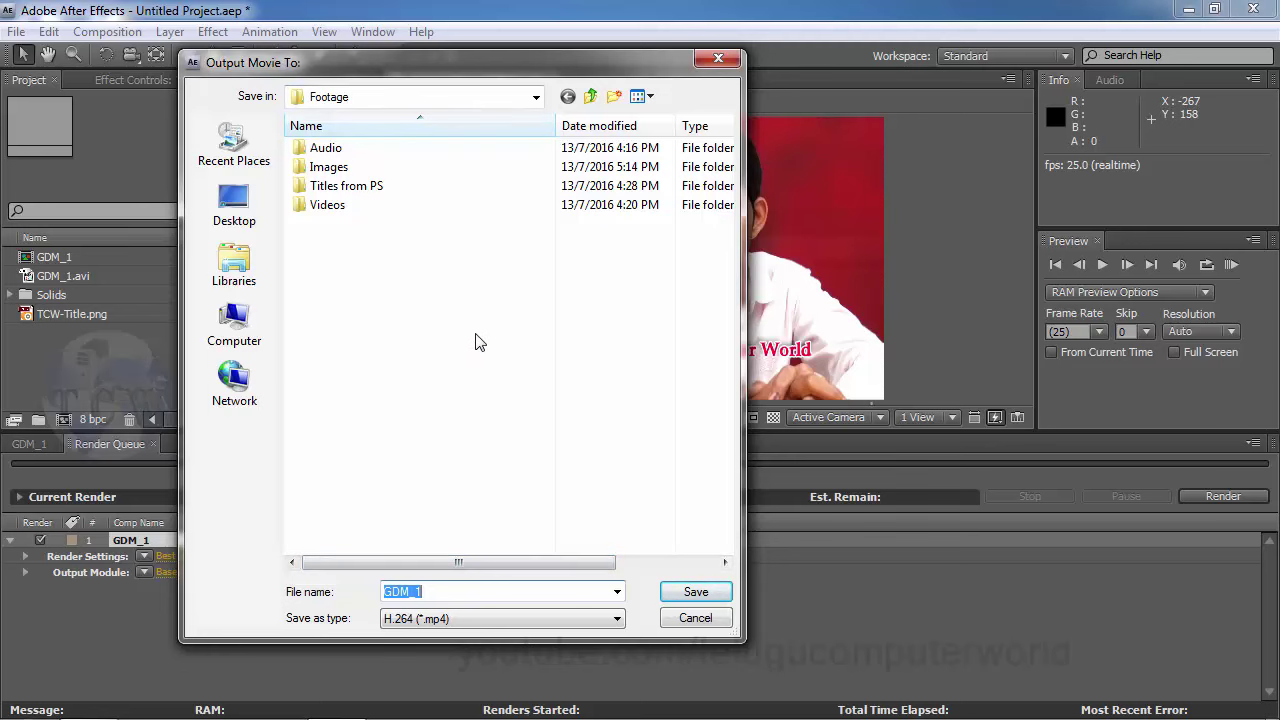
{"action": "type", "text": "New Final"}
{"action": "left_click", "coordinate": [697, 593]}
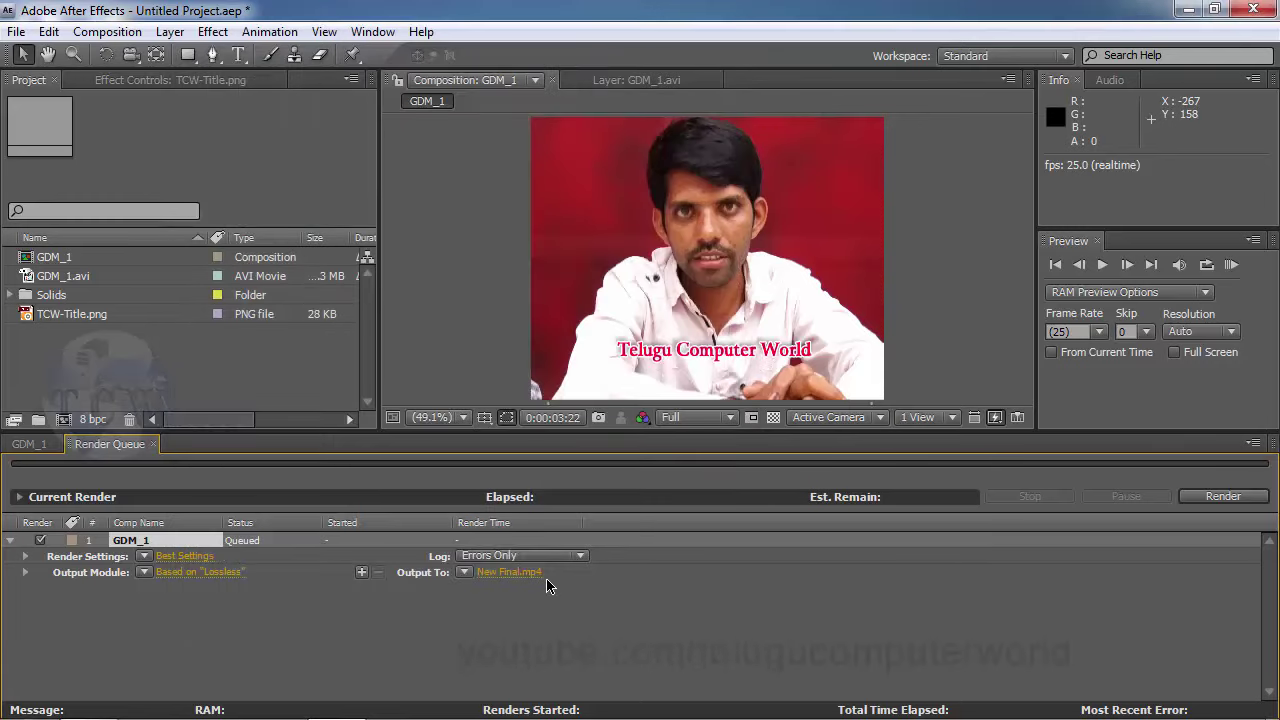
{"action": "left_click", "coordinate": [175, 558]}
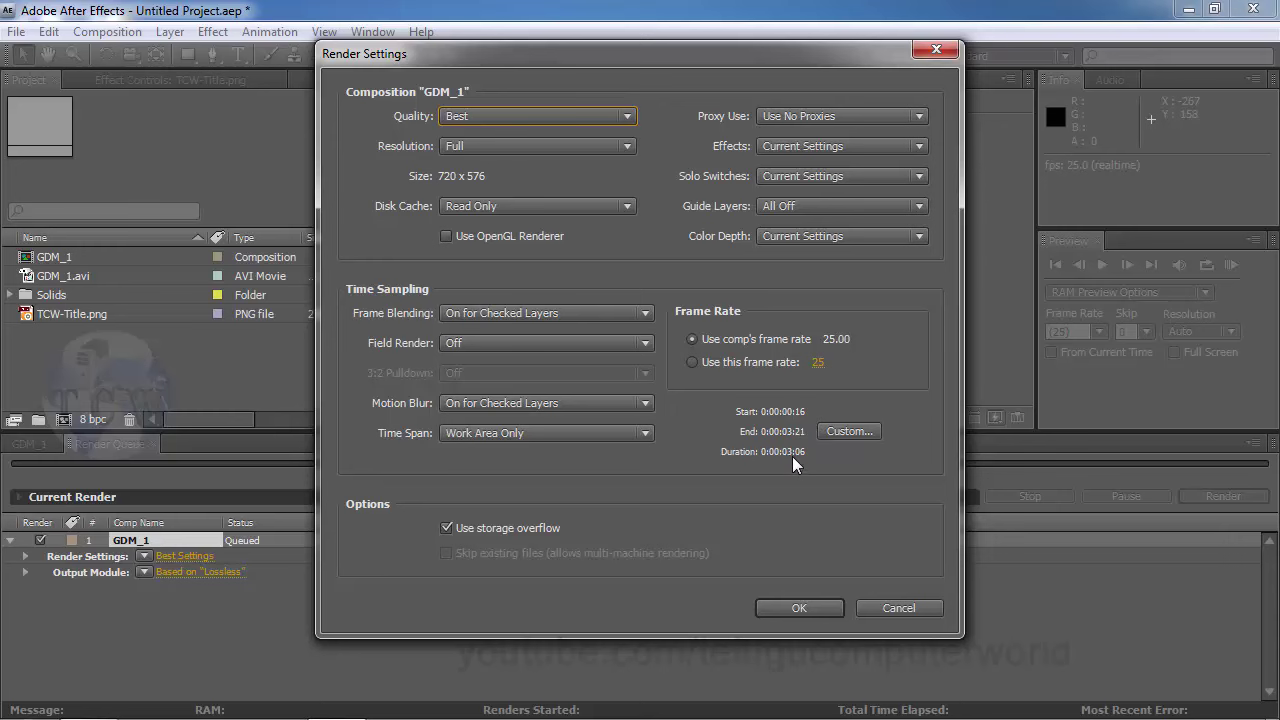
- Accept the work-area render settings and render GDM_1 to New Final.mp4, finishing in 2 seconds
{"action": "left_click", "coordinate": [798, 608]}
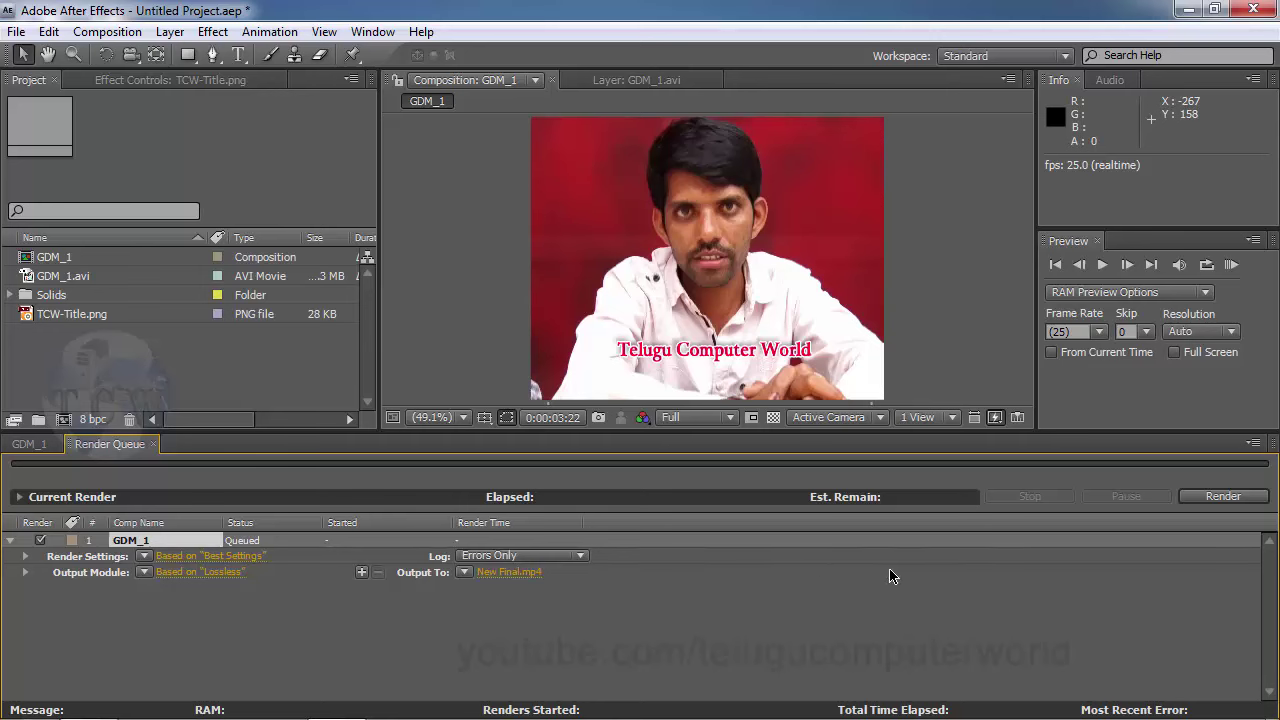
{"action": "left_click", "coordinate": [1228, 506]}
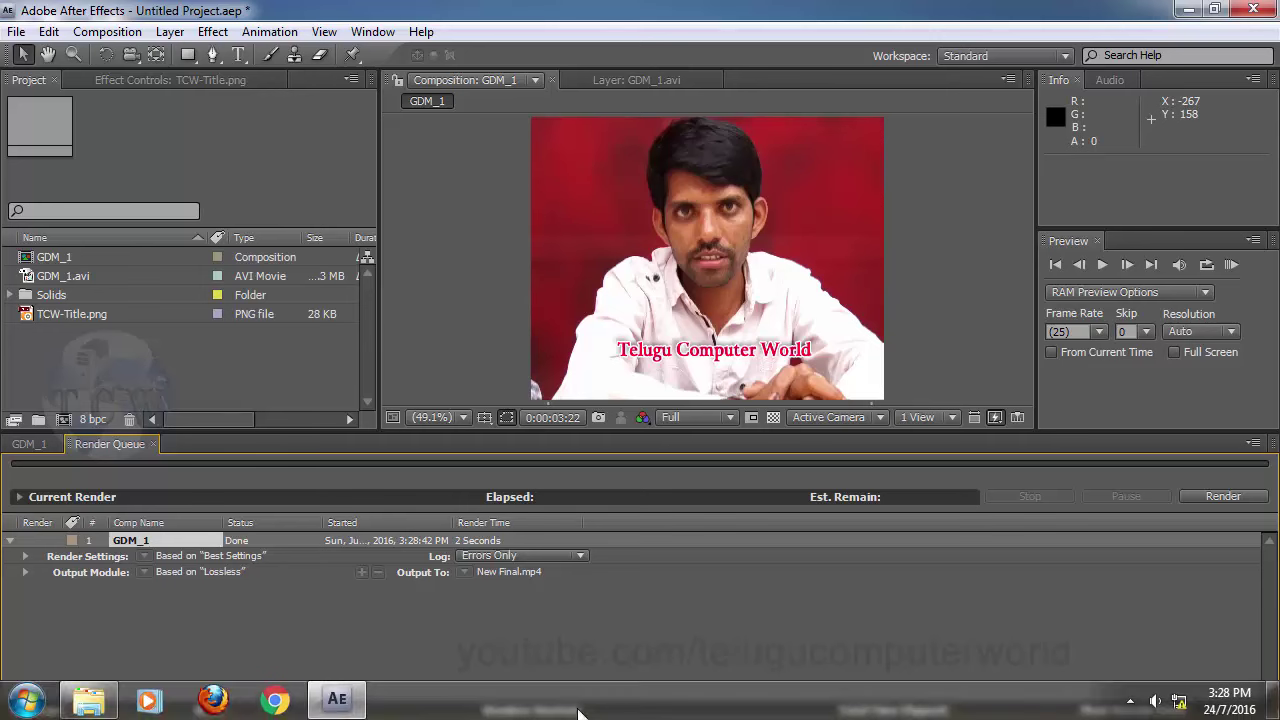
- In the Footage folder, compare the 2,554 KB, 3-second New Final MP4 with the older Final file
{"action": "left_click", "coordinate": [88, 700]}
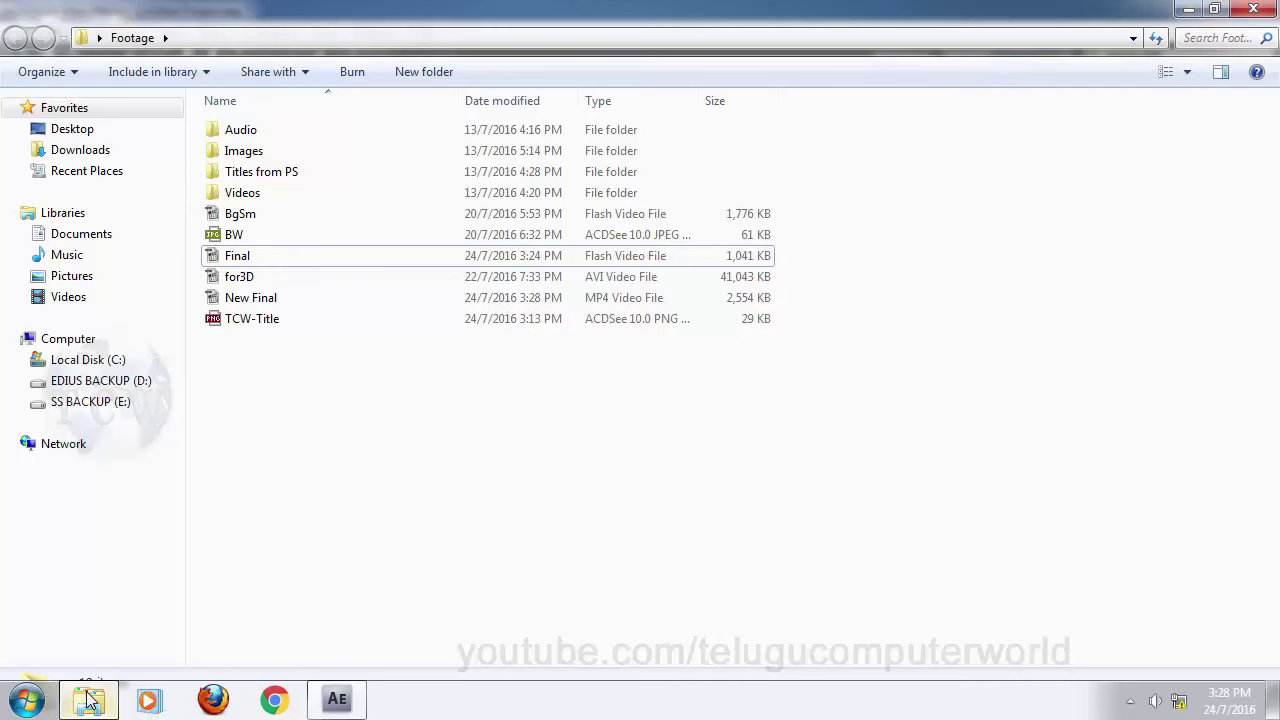
{"action": "left_click", "coordinate": [246, 302]}
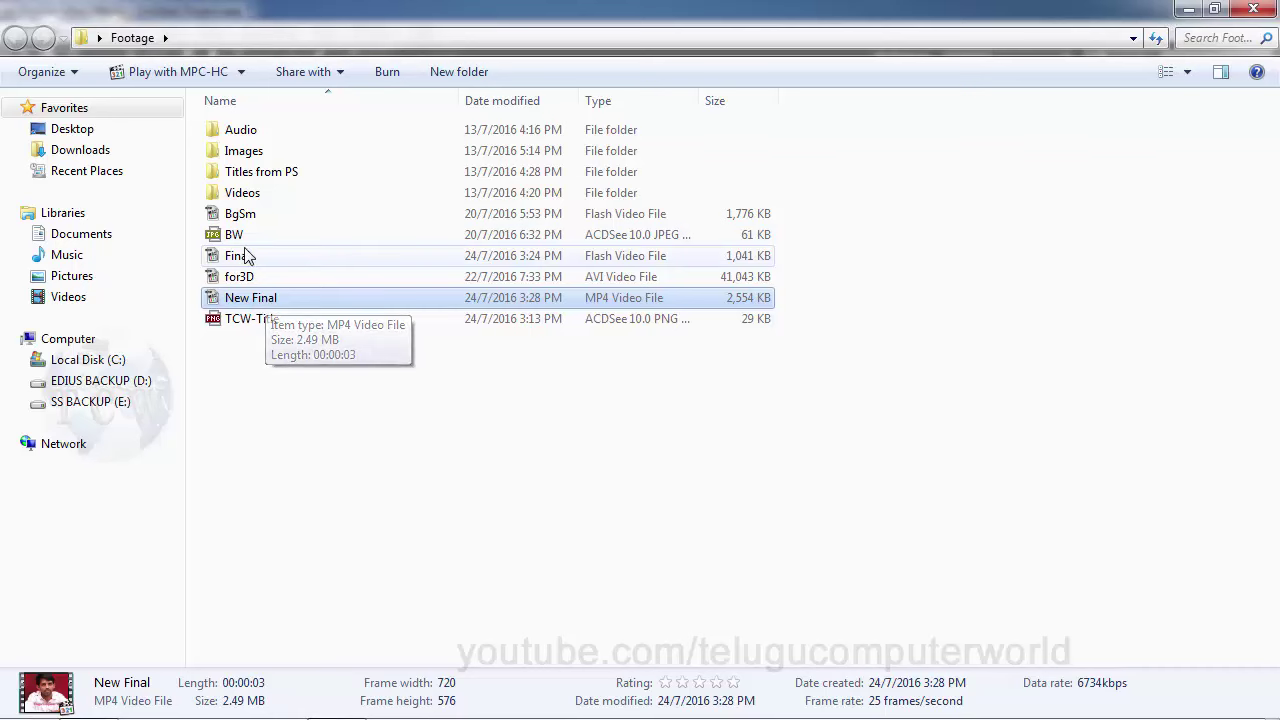
{"action": "left_click", "coordinate": [244, 263]}
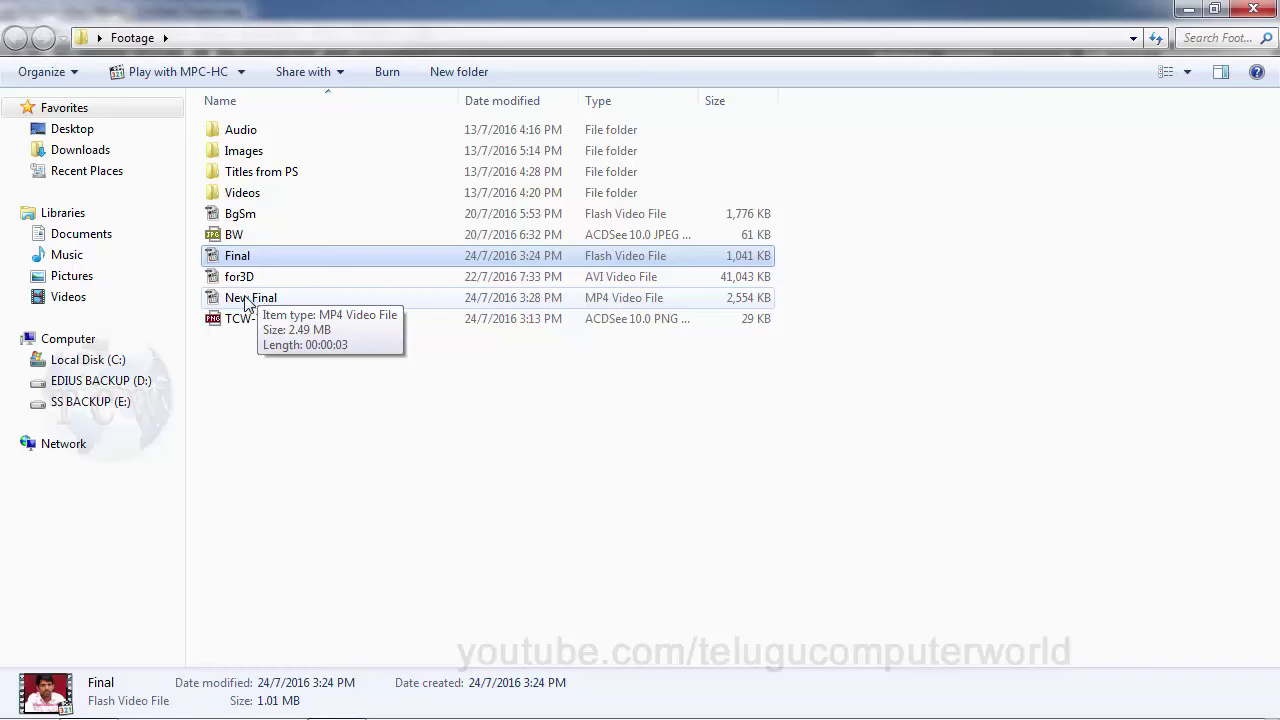
{"action": "left_click", "coordinate": [246, 302]}
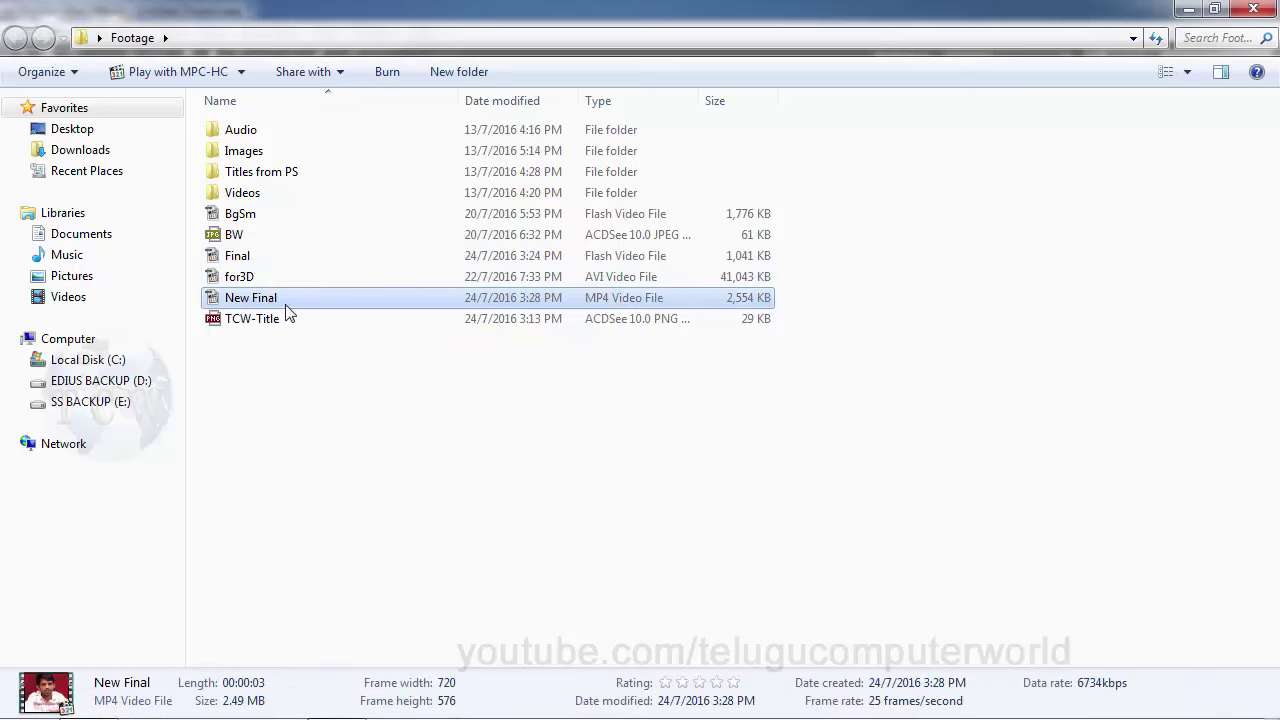
{"action": "left_click", "coordinate": [303, 258]}
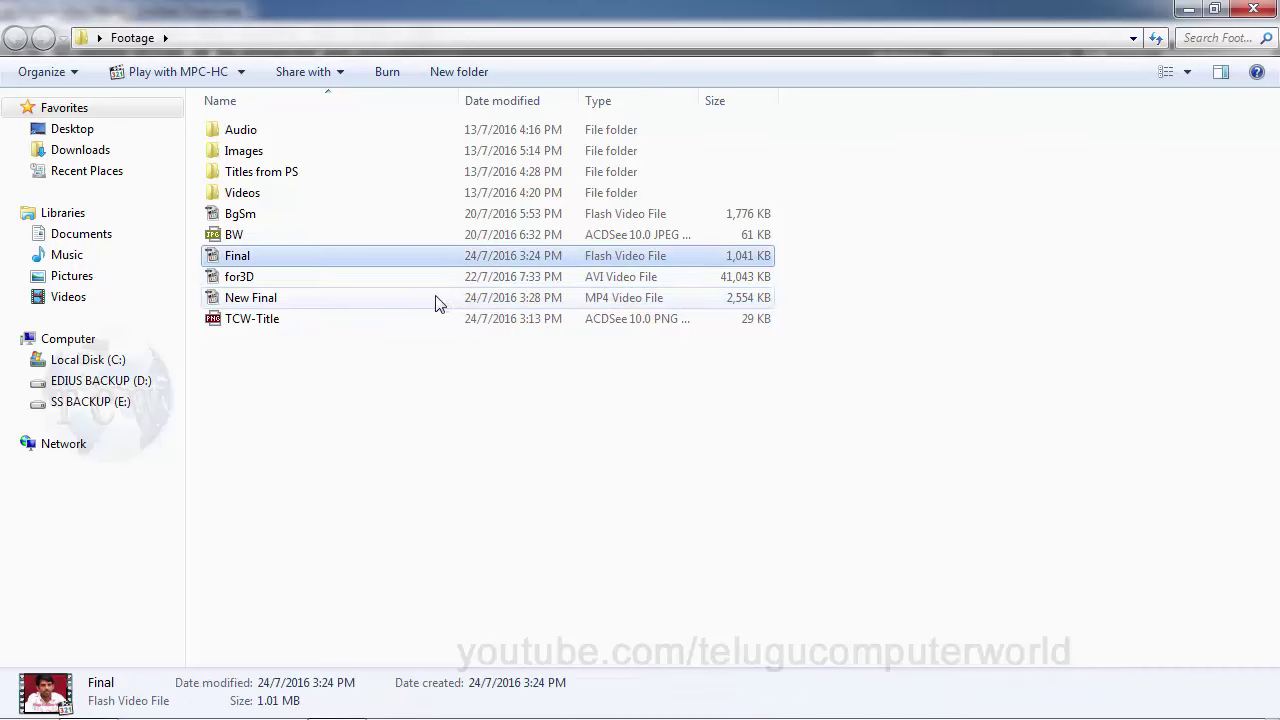
{"action": "left_click", "coordinate": [322, 302]}
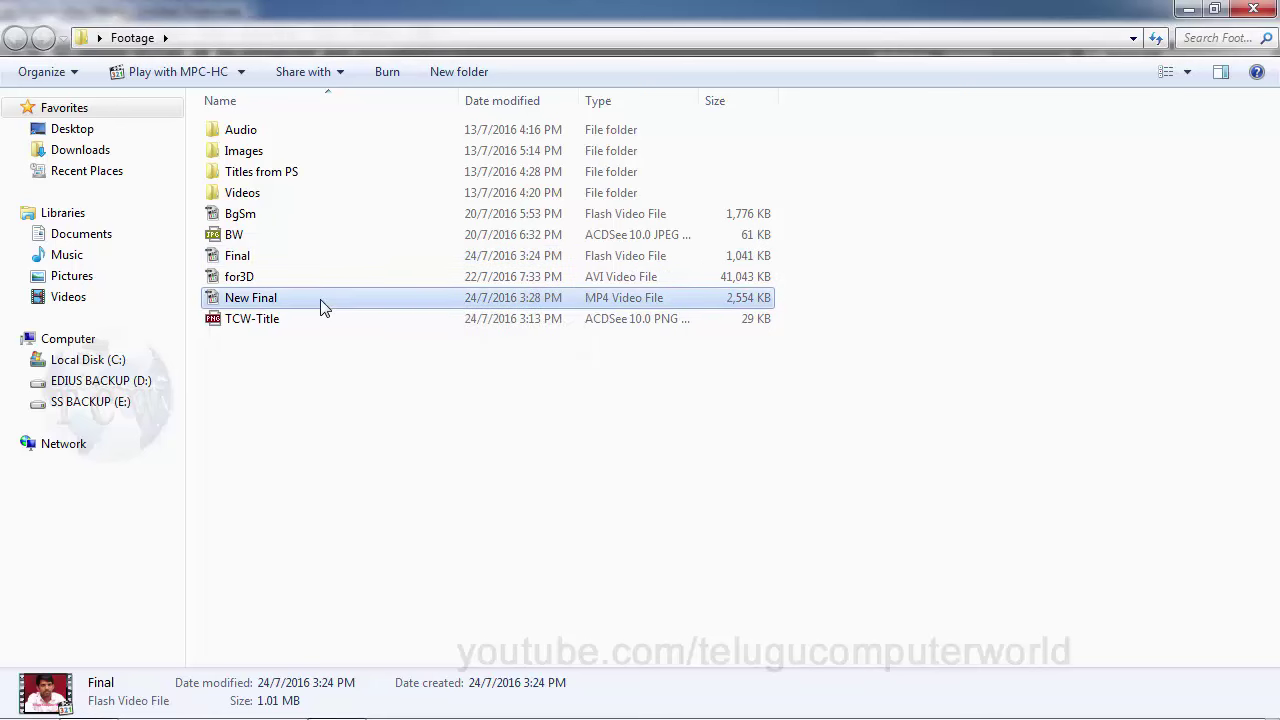
- Watch the 3-second New Final.mp4 with its Telugu Computer World title in MPC-HC, then close it
{"action": "double_click", "coordinate": [321, 296]}
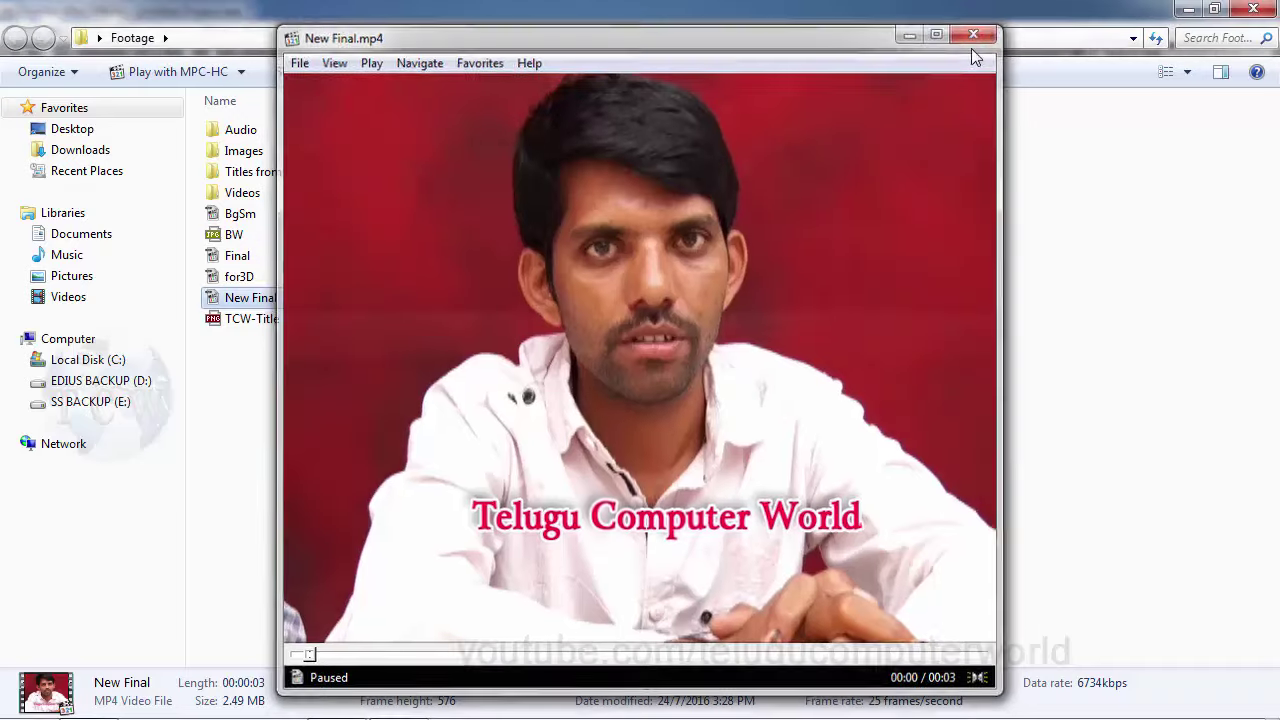
{"action": "left_click", "coordinate": [975, 32]}
- Go back to the GDM_1 timeline in After Effects and move the playhead to 0:00:01:09
{"action": "left_click", "coordinate": [345, 702]}
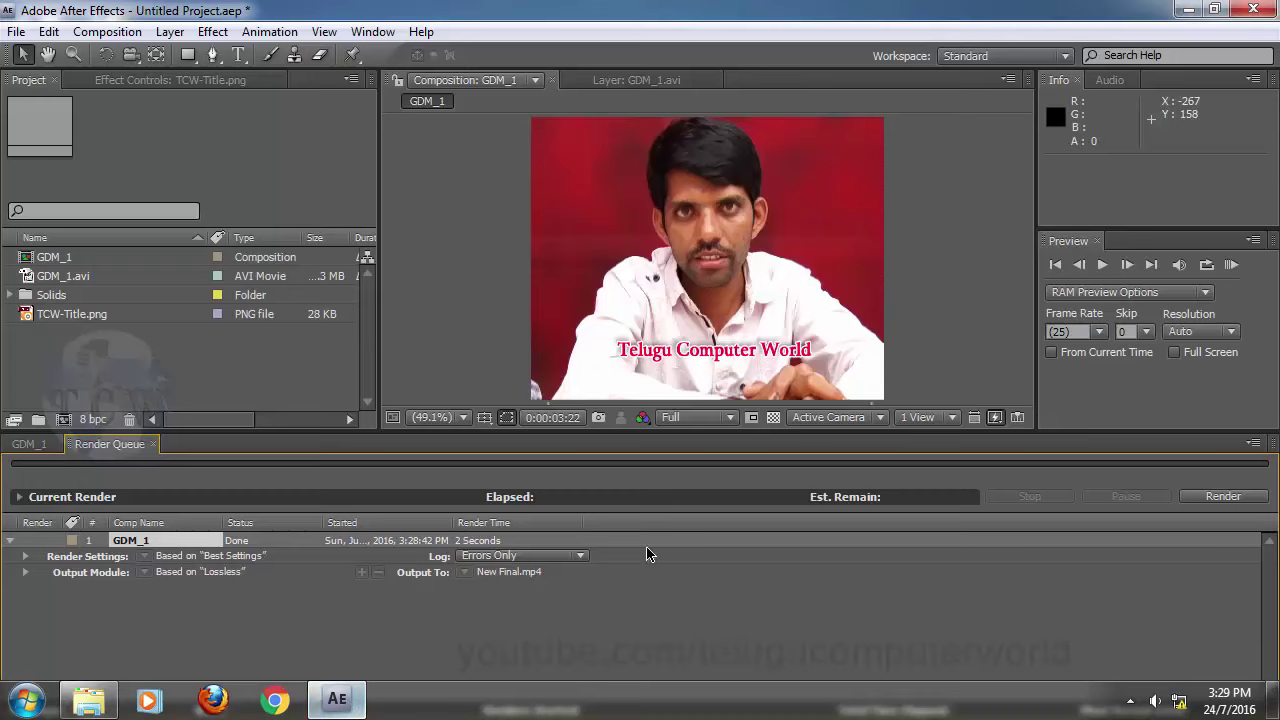
{"action": "left_click", "coordinate": [24, 445]}
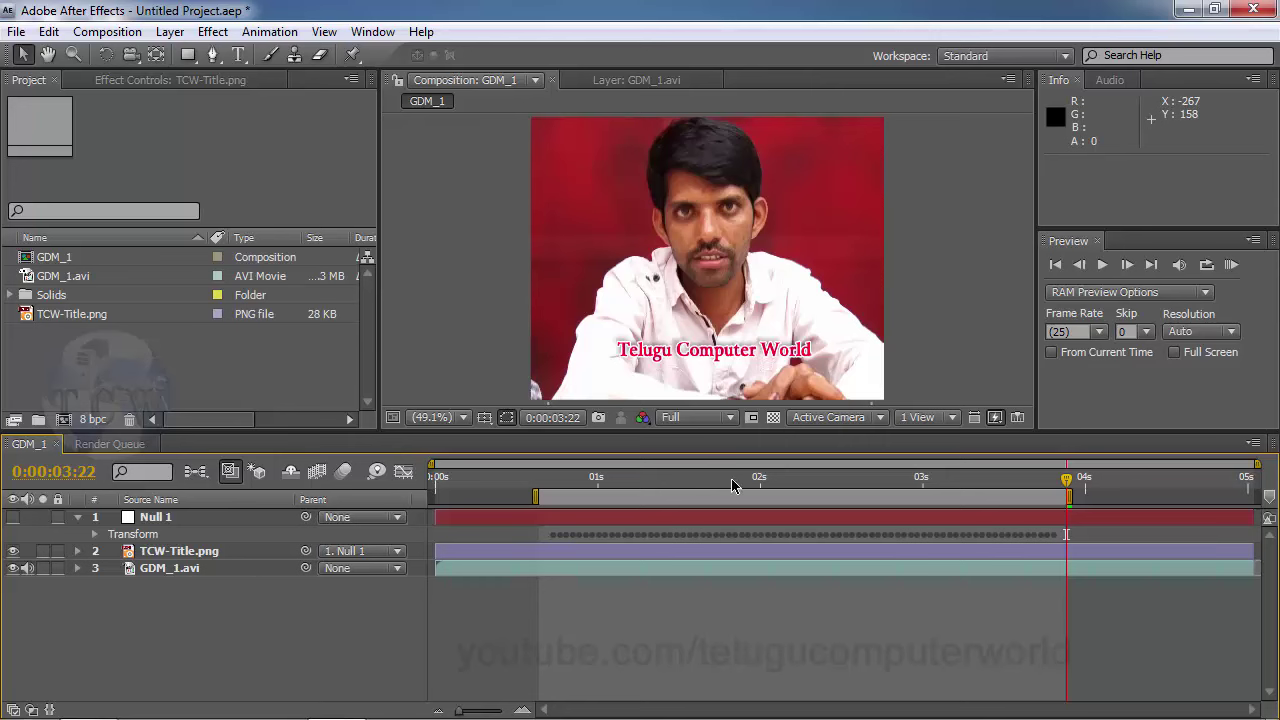
{"action": "left_click", "coordinate": [656, 478]}
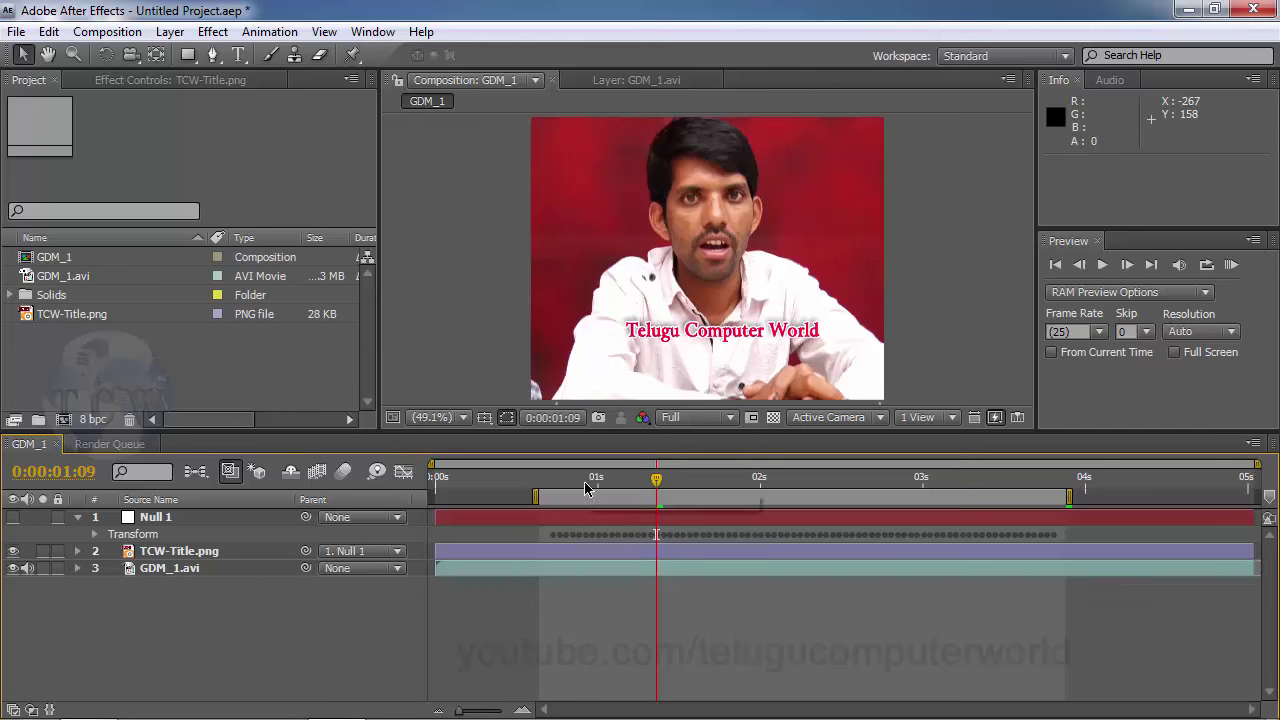
{"action": "left_click", "coordinate": [587, 482]}
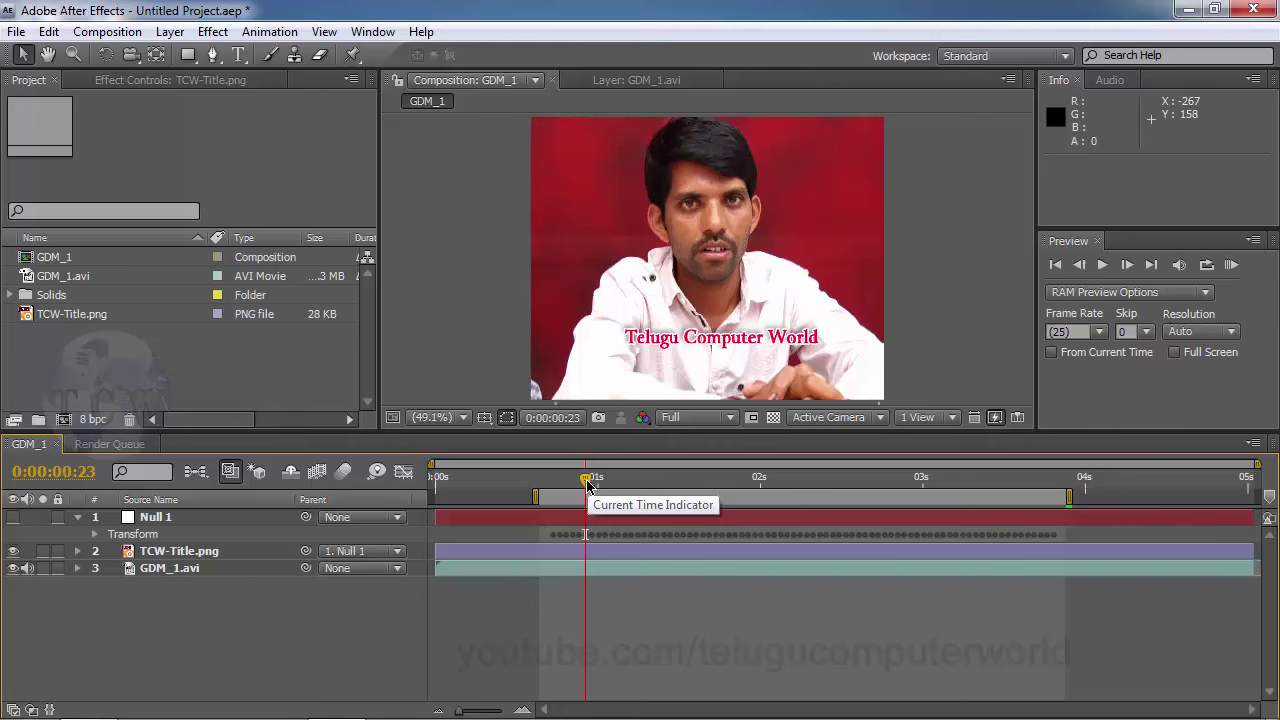